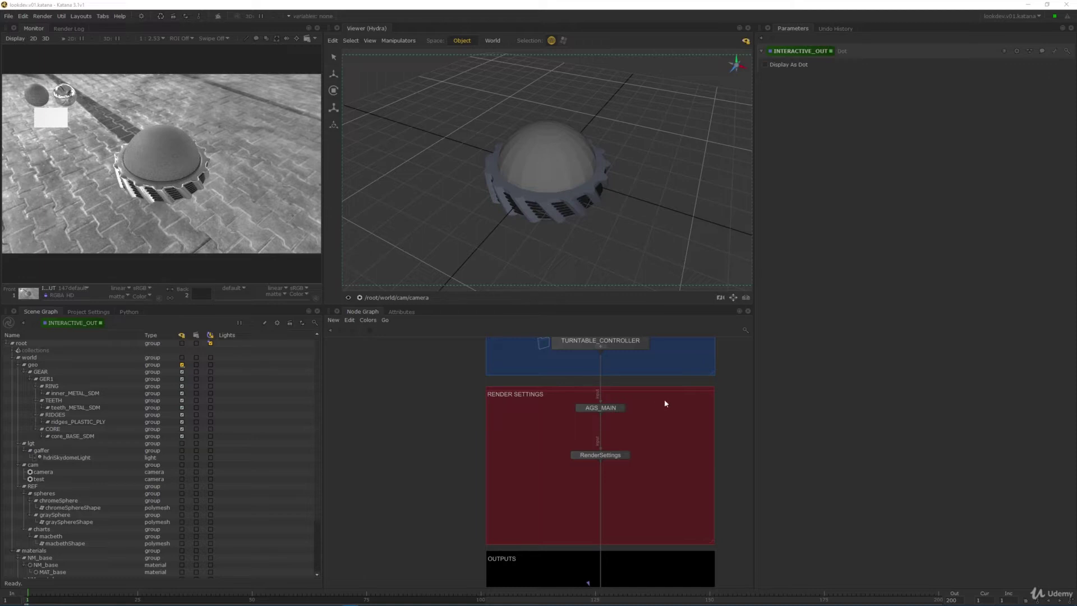
Show the GAFFER_MAIN node's parameters and move the node slightly higher inside the LIGHTING SETUP backdrop
middle_drag(665, 403, 600, 421)
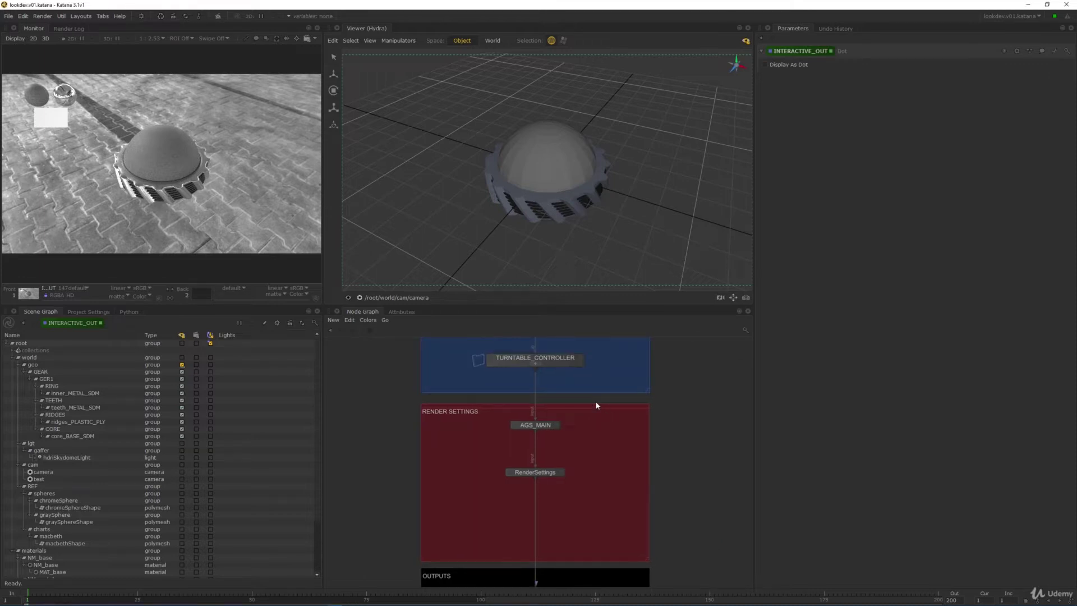
scroll(606, 447, down, 5)
scroll(600, 427, up, 2)
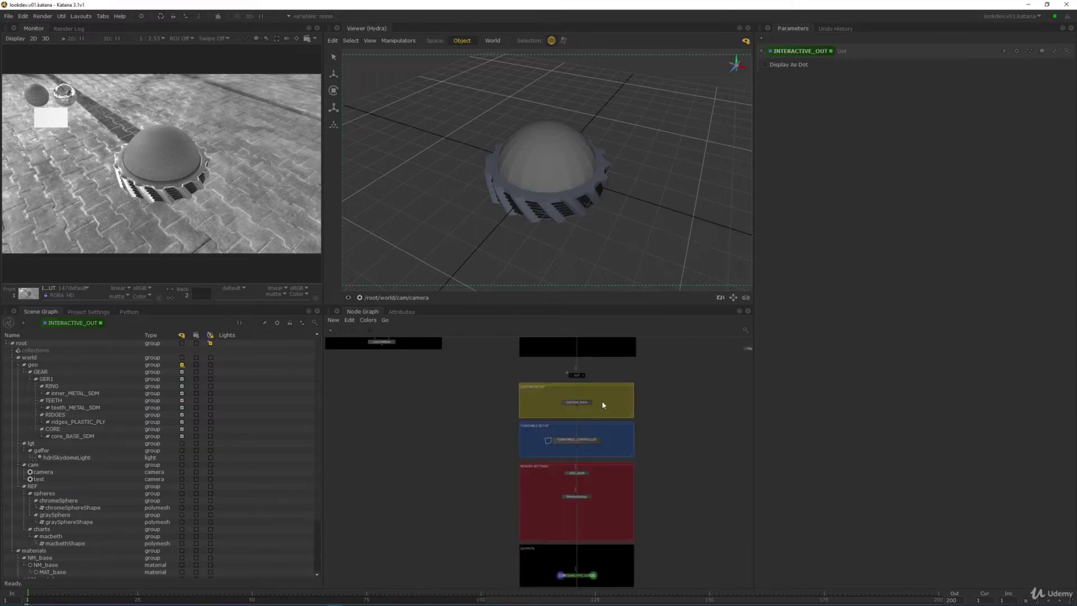
scroll(603, 405, up, 3)
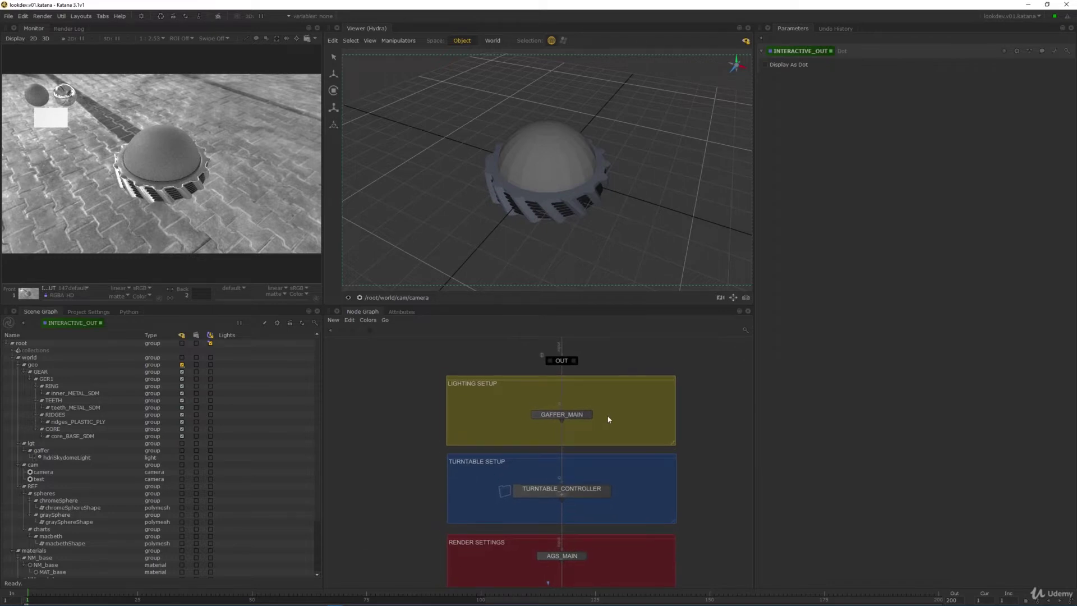
click(576, 417)
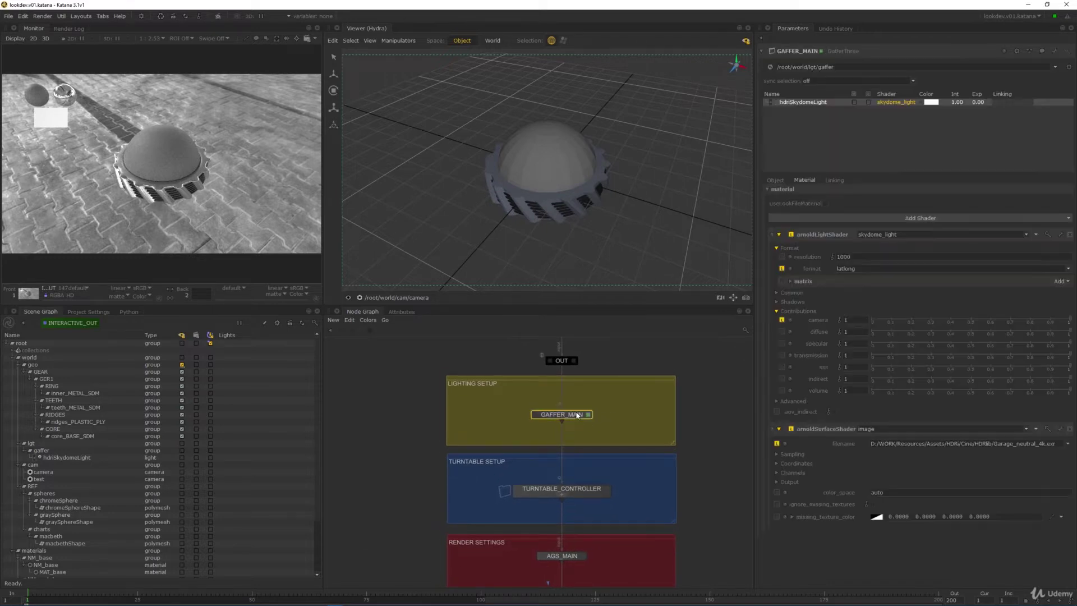
click(812, 120)
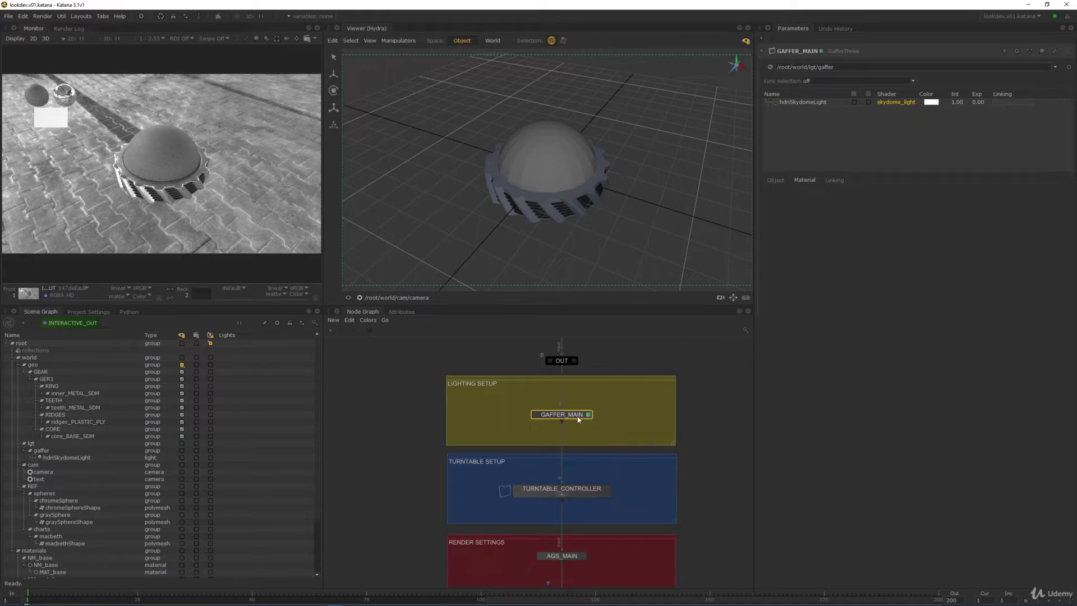
drag(566, 422, 566, 408)
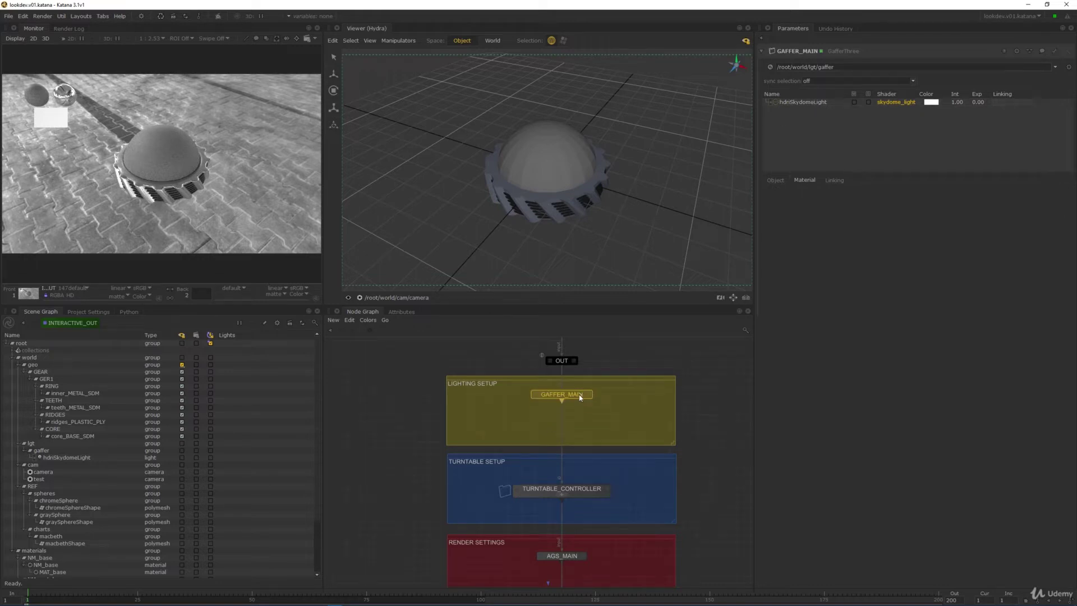
Delete the existing hdriSkydomeLight from the GAFFER_MAIN node
click(808, 104)
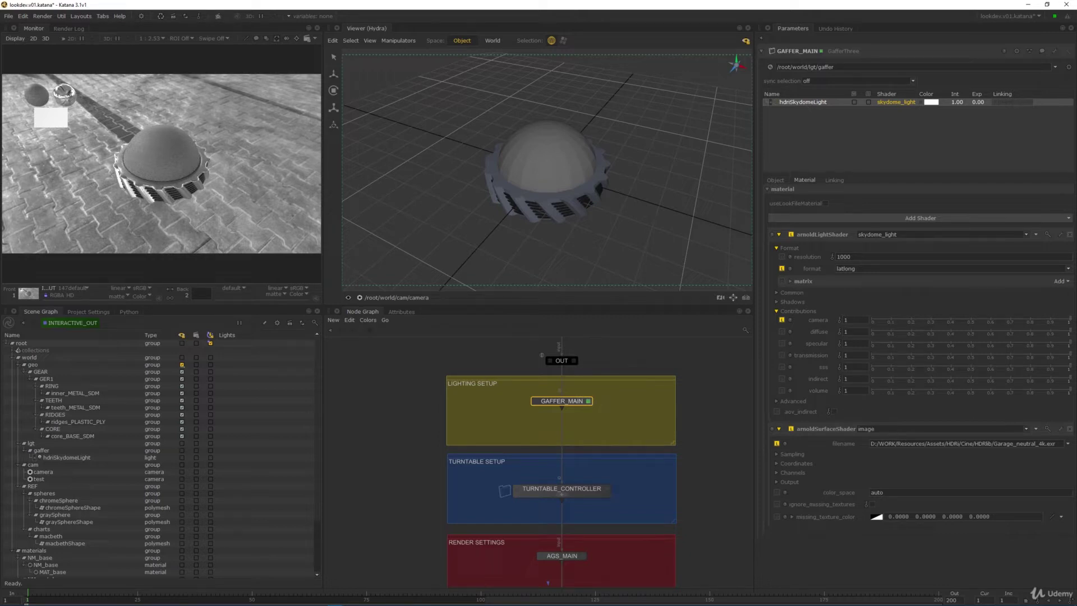
click(802, 102)
key(Delete)
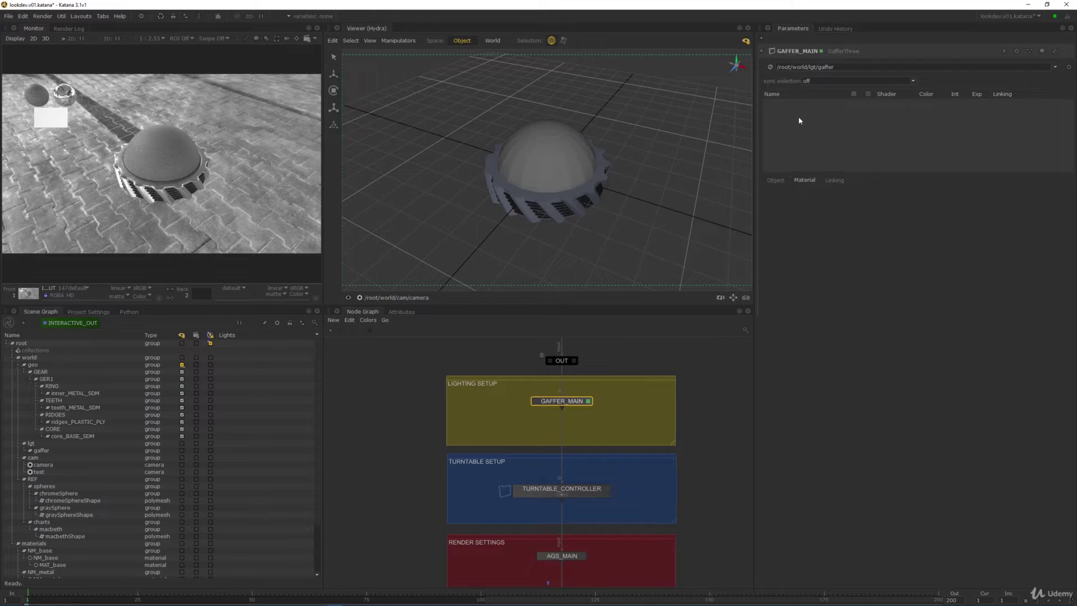
Add a rig to the GAFFER_MAIN light list and name it ENV
key(ctrl+r)
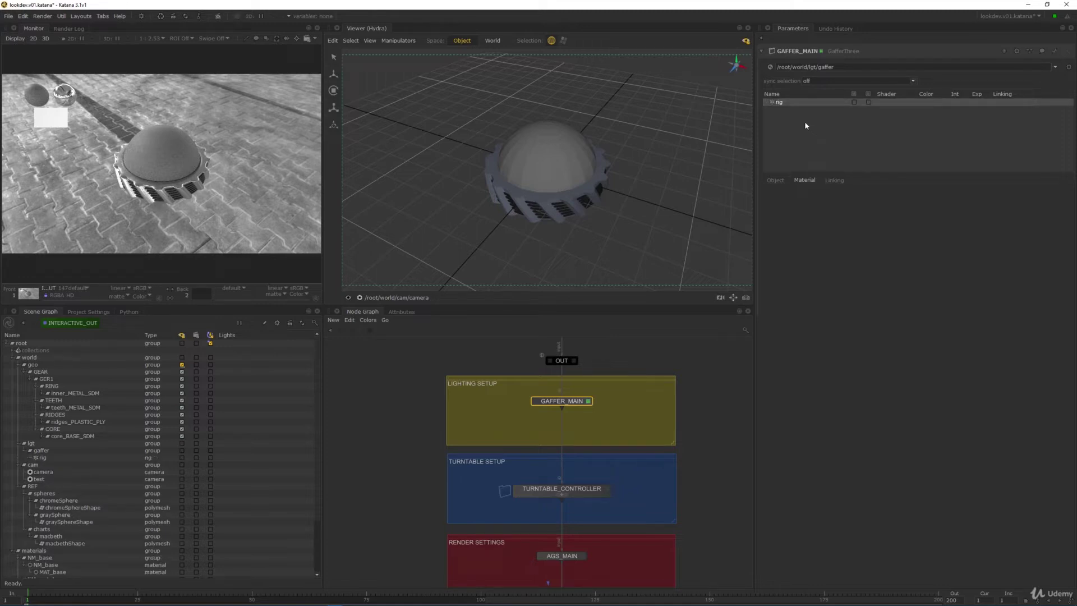
double_click(781, 102)
text(ENV)
key(Return)
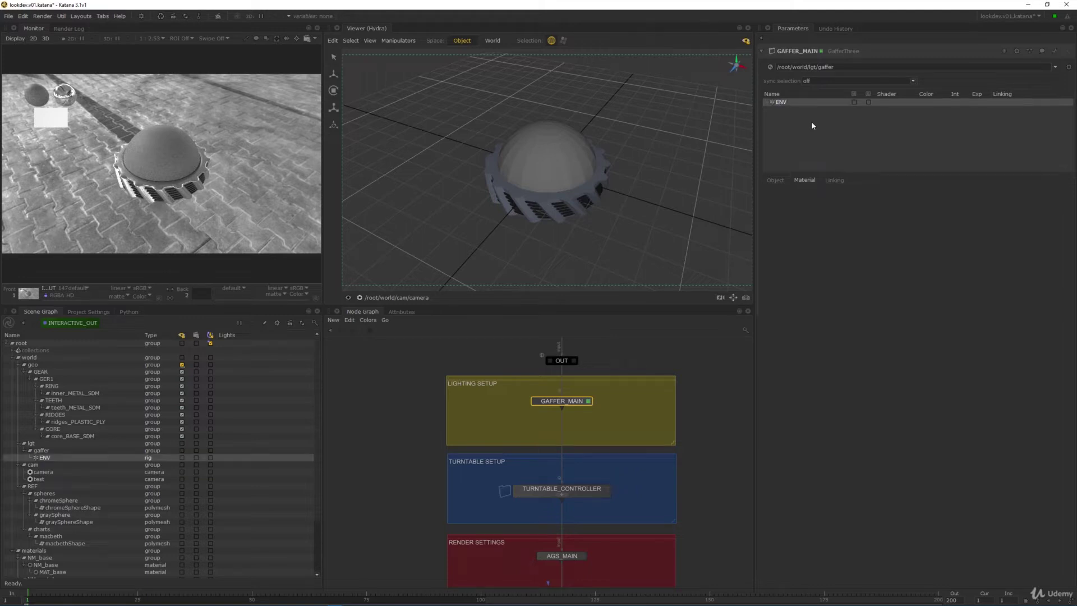
Add an Arnold HDRI Skydome Light inside the ENV rig and rename it dome
right_click(786, 107)
mouse_move(807, 108)
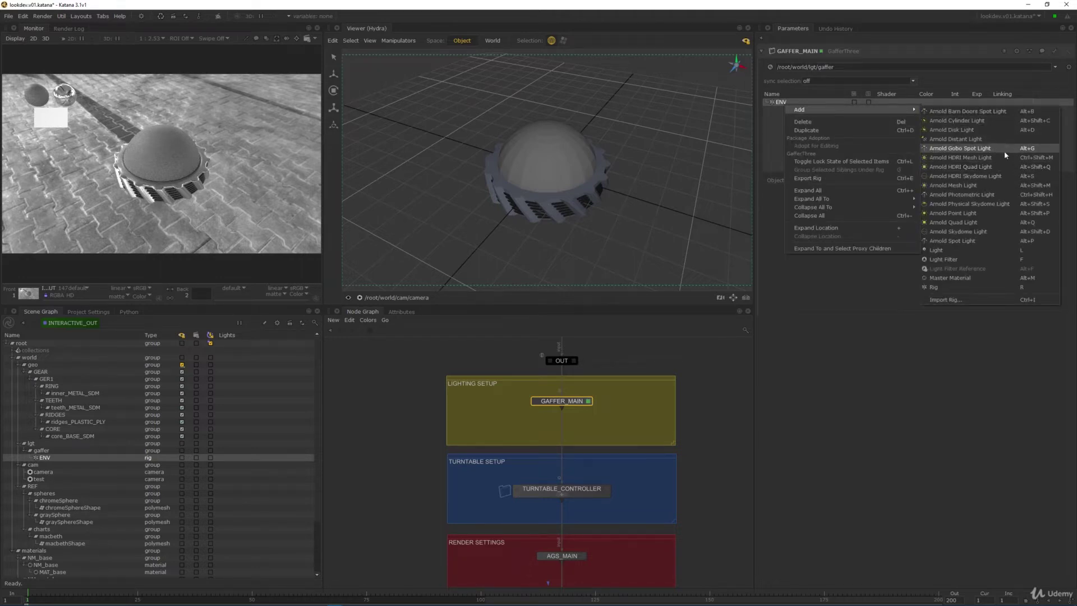
click(991, 176)
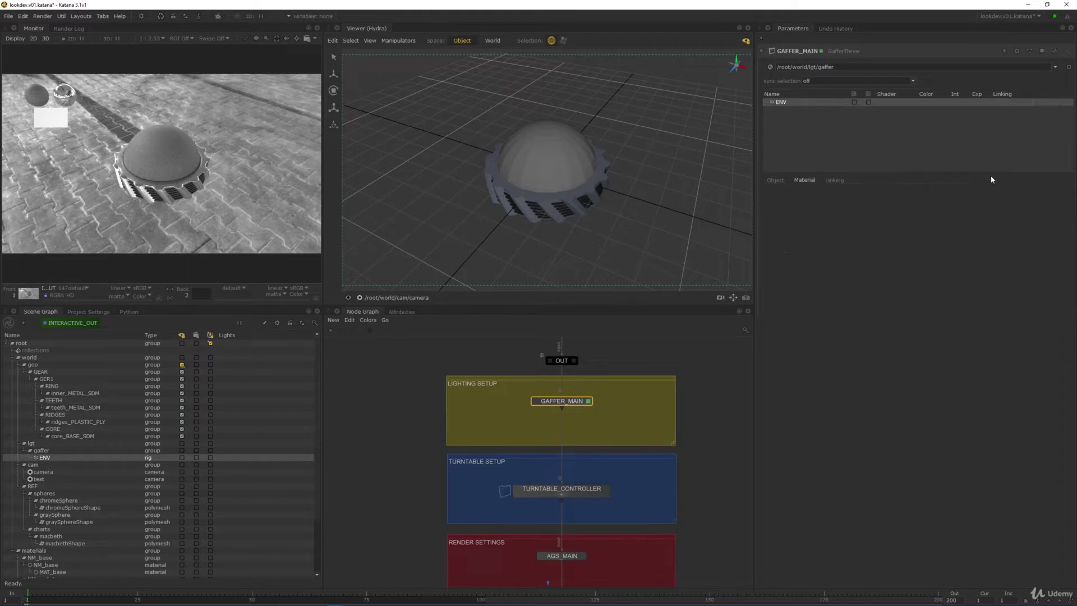
double_click(809, 110)
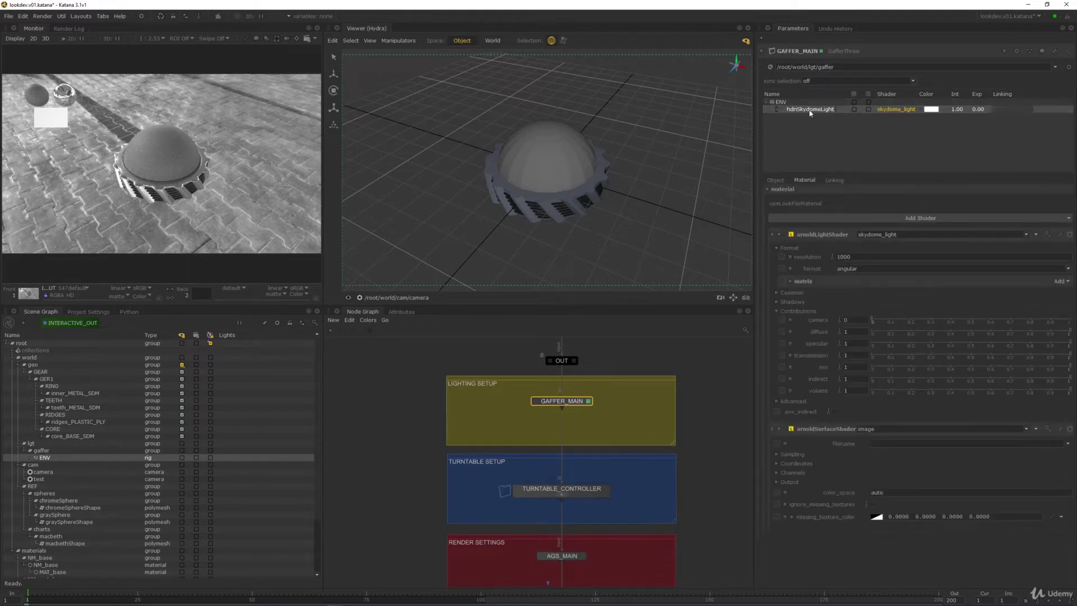
text(dome)
key(Return)
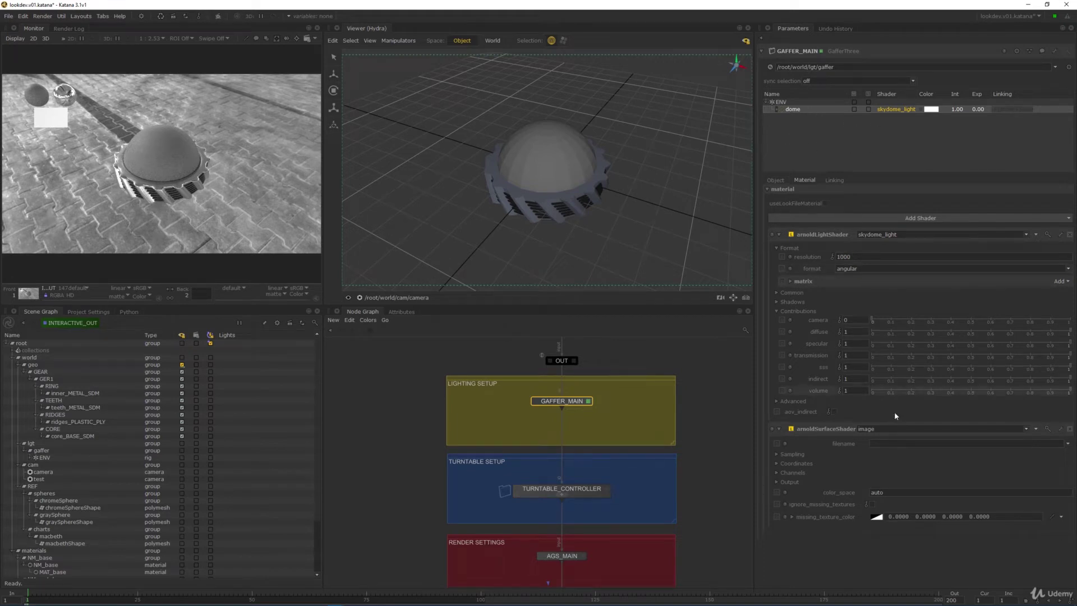
Load Garage_neutral_4k.exr from the Katana project's source folder as the dome light's image file
click(1068, 444)
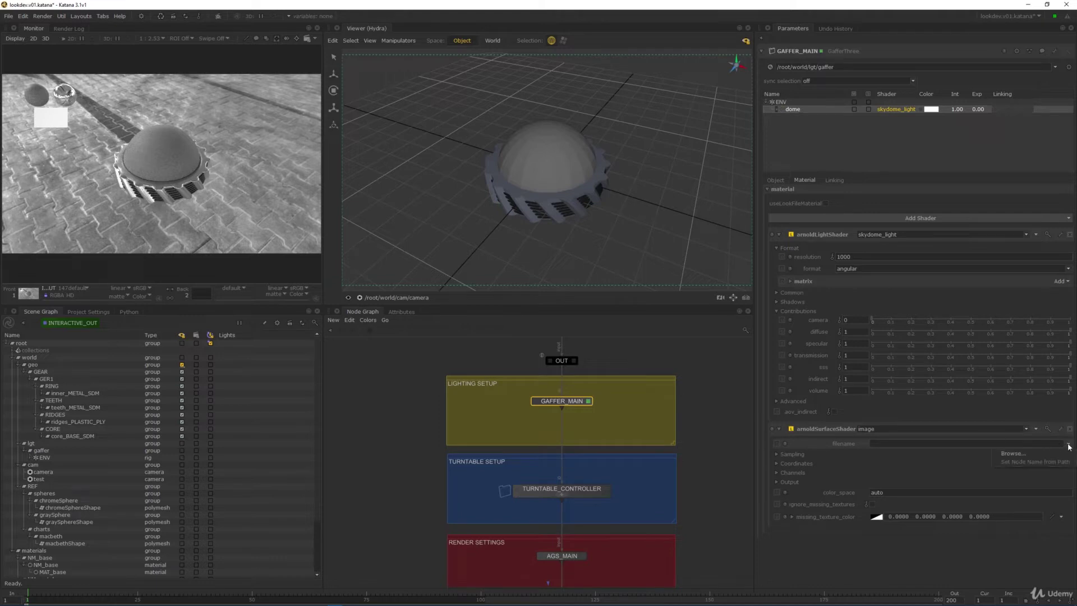
click(1033, 456)
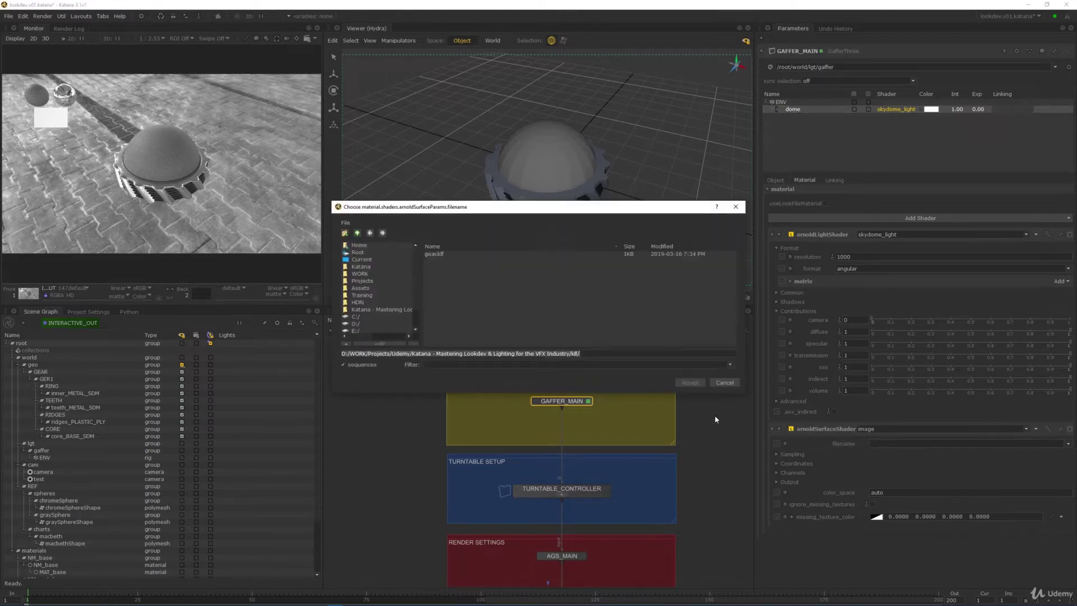
click(377, 311)
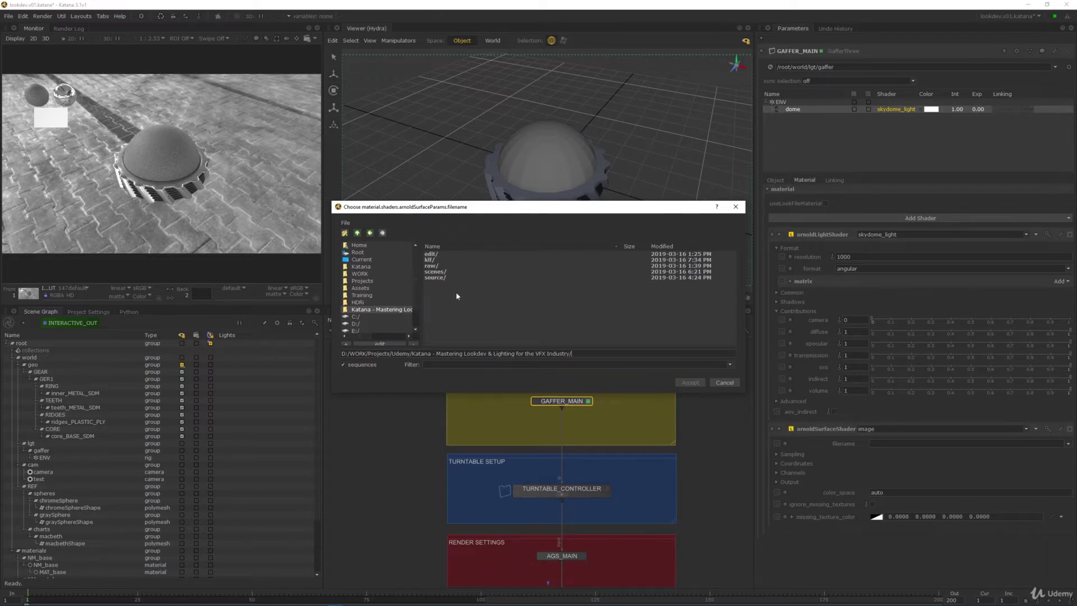
double_click(452, 276)
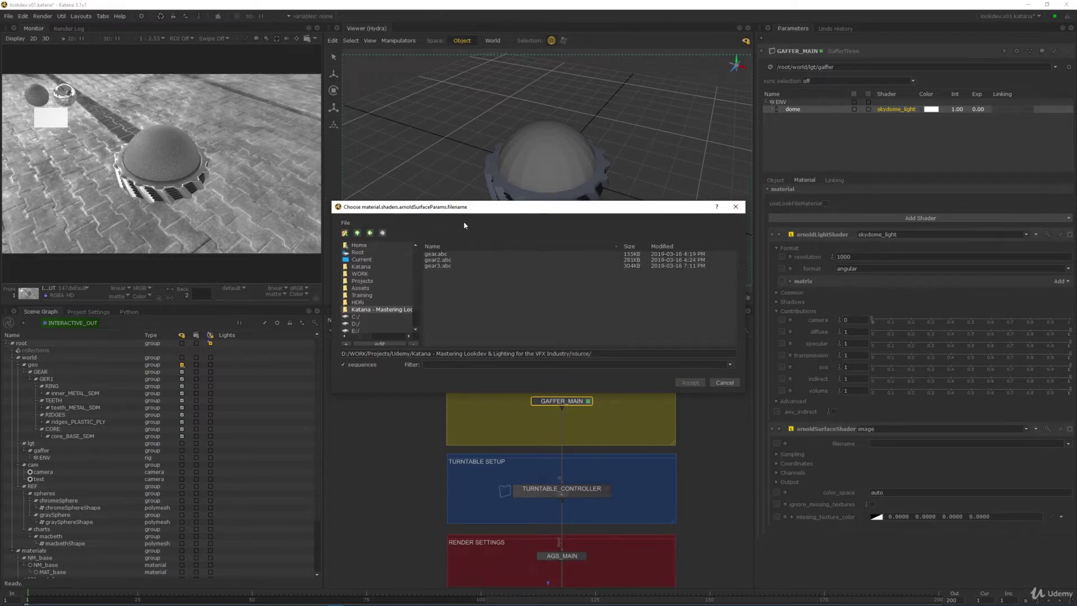
click(581, 266)
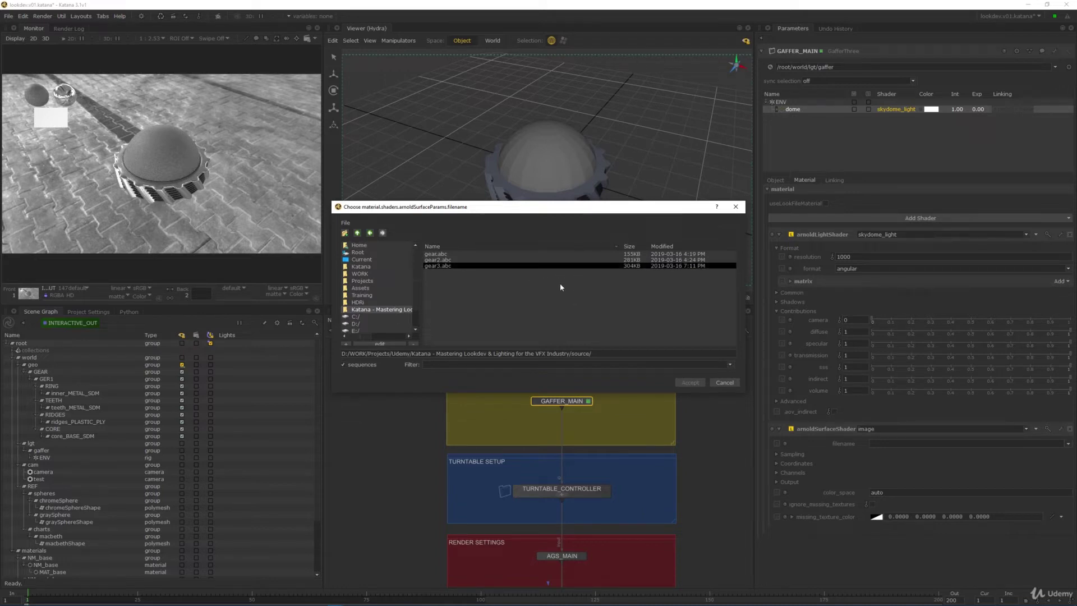
click(542, 308)
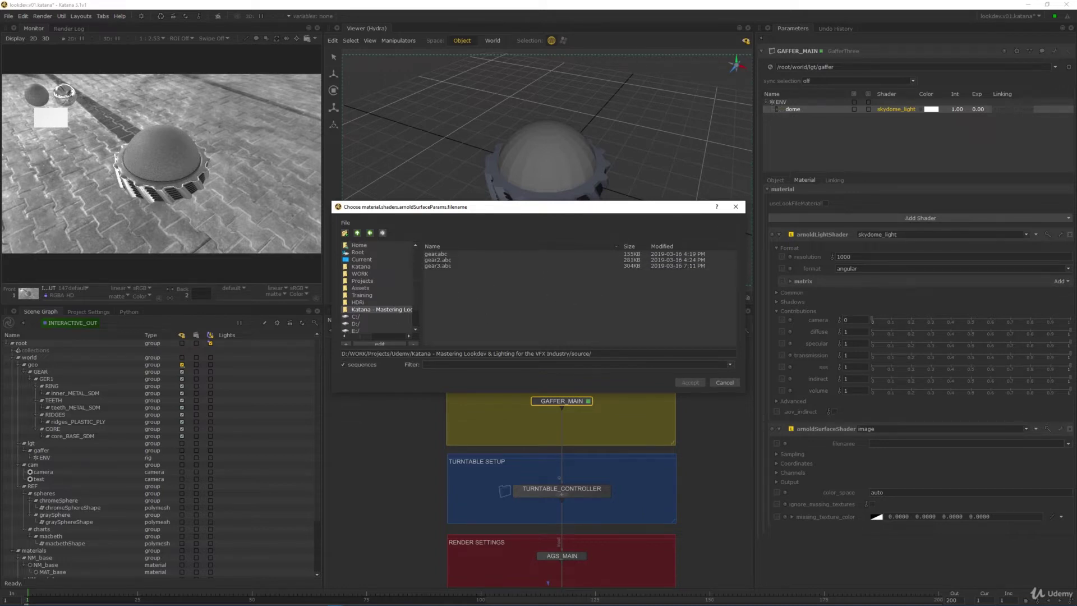
click(494, 254)
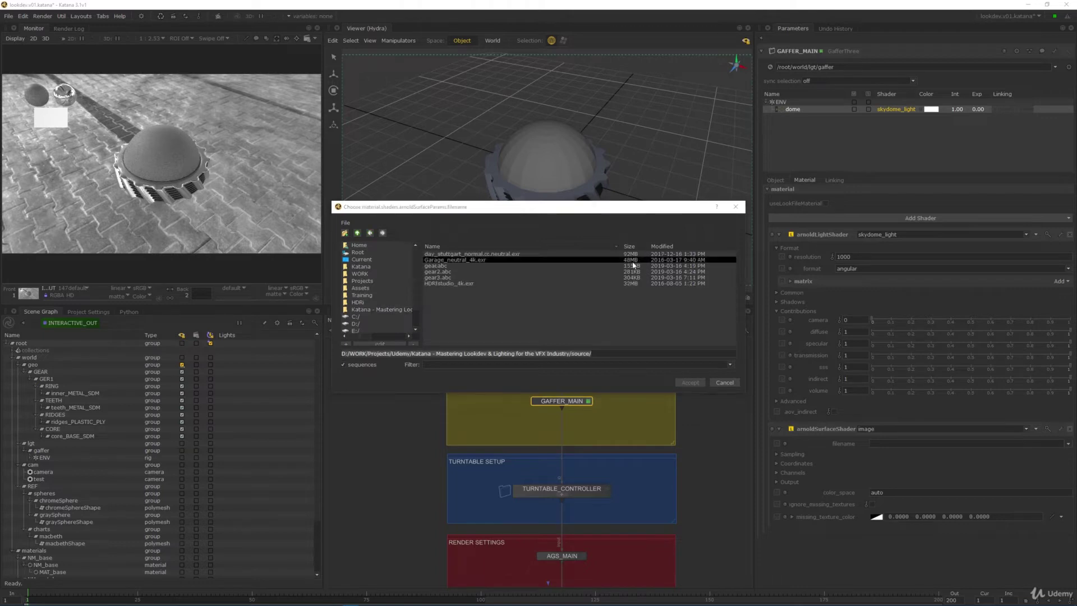
click(483, 260)
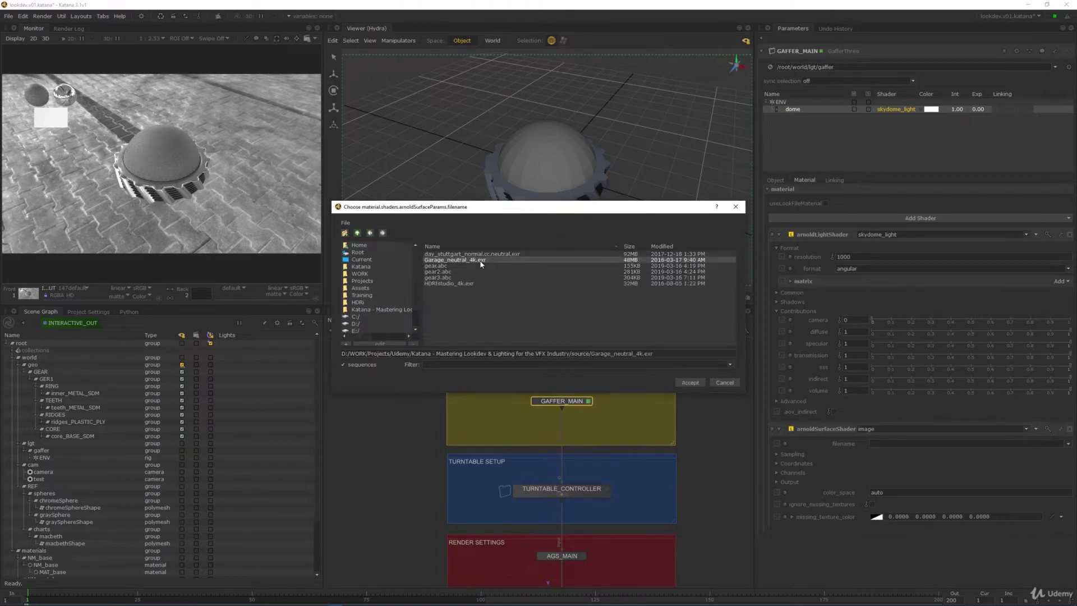
click(691, 383)
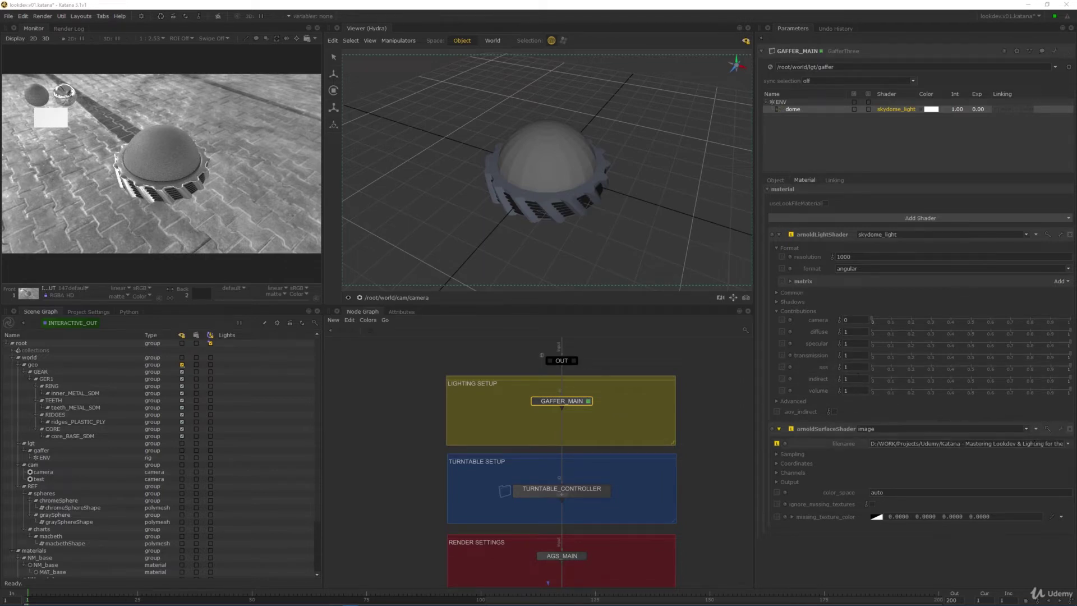
drag(997, 444, 1061, 452)
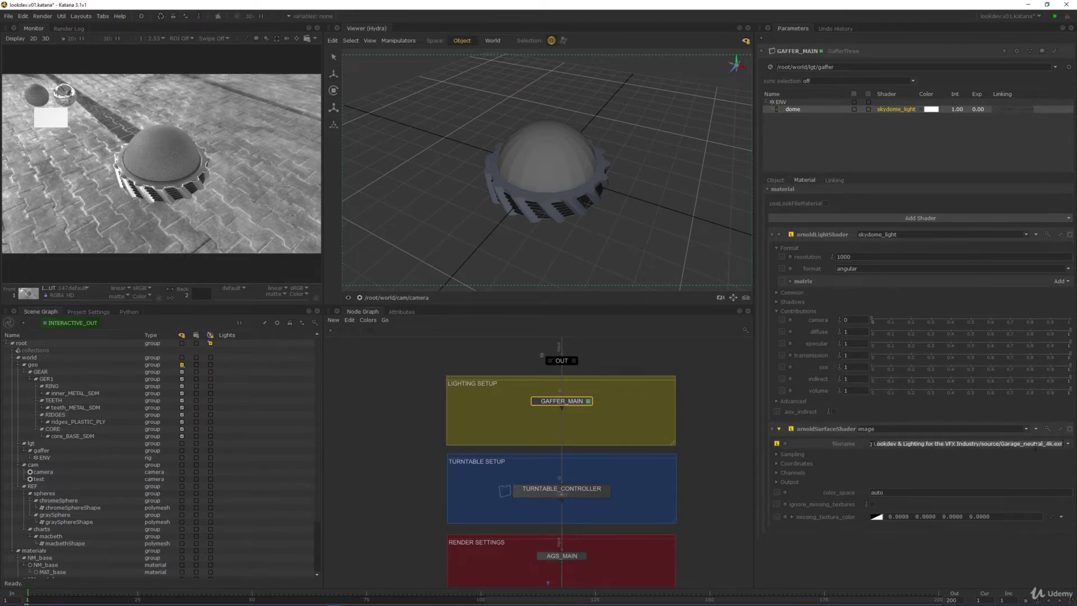
Set the dome light's resolution to 4096 and its format to latlong
click(844, 257)
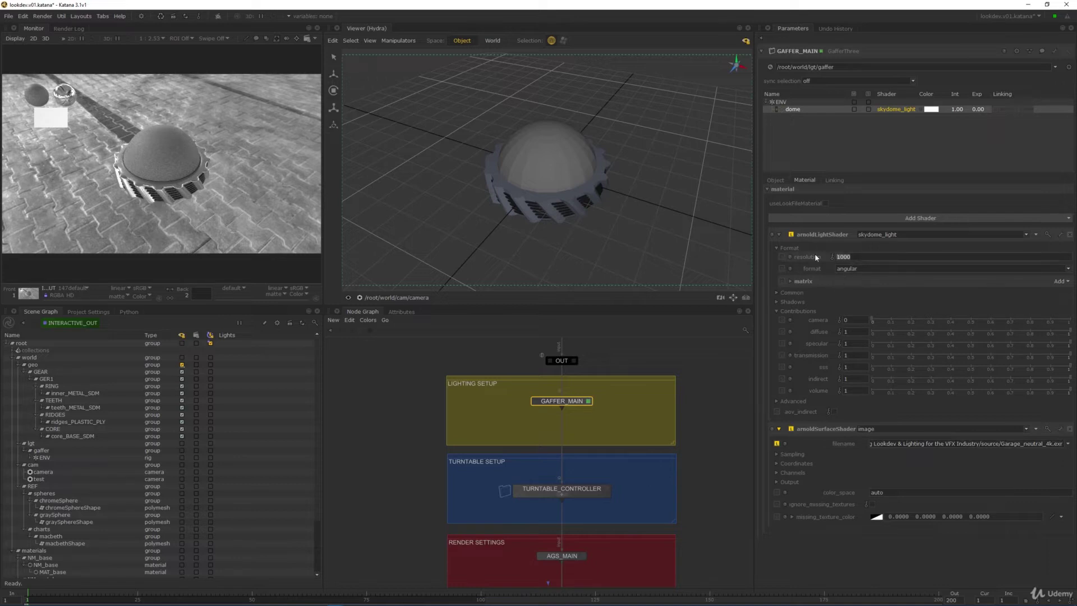
mouse_move(816, 258)
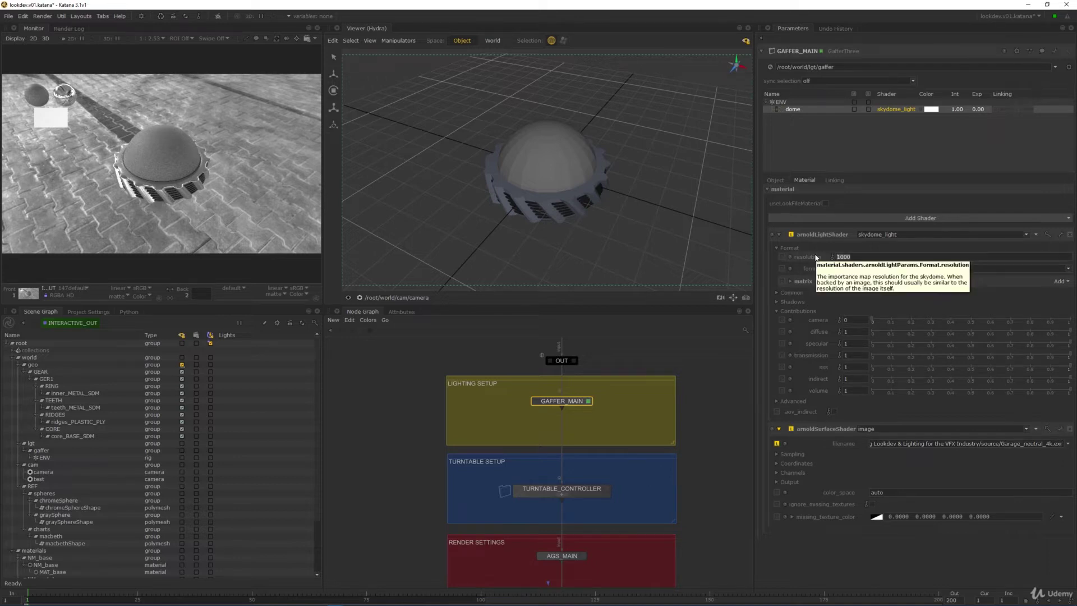
text(4096)
key(Return)
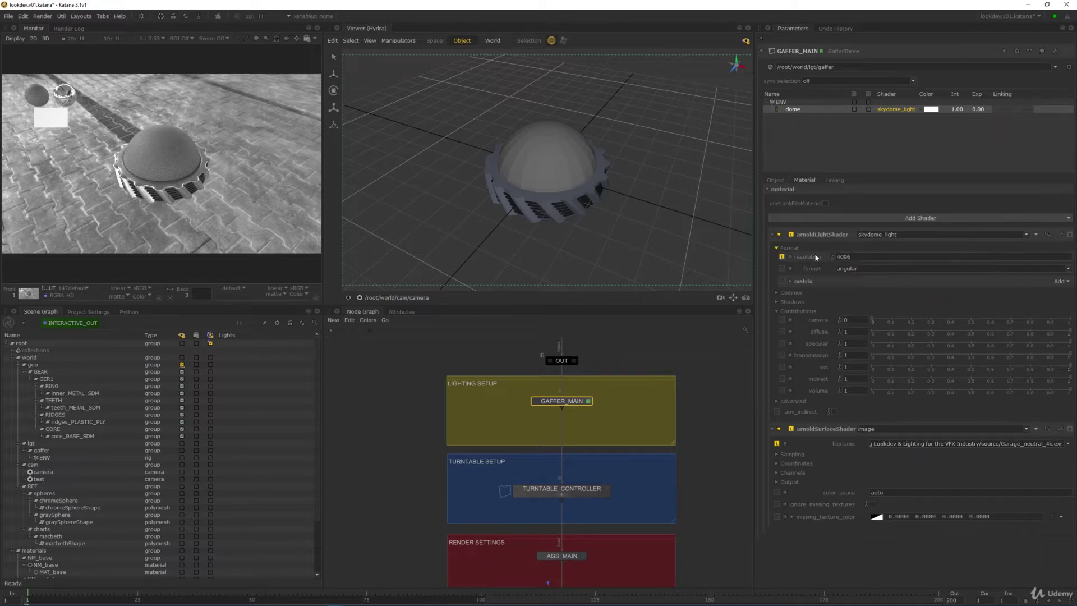
click(853, 268)
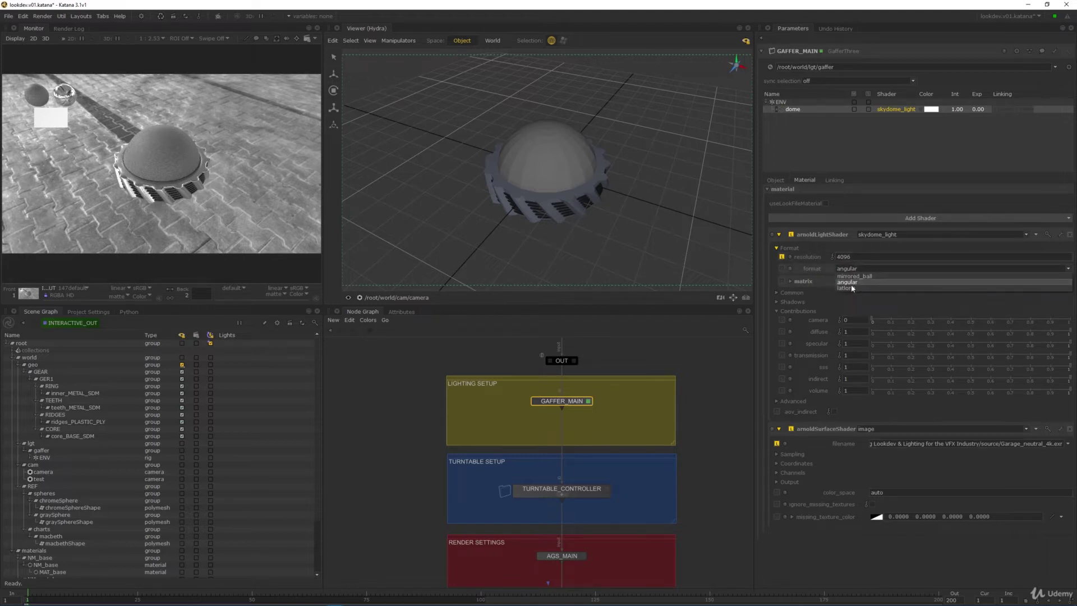
click(853, 286)
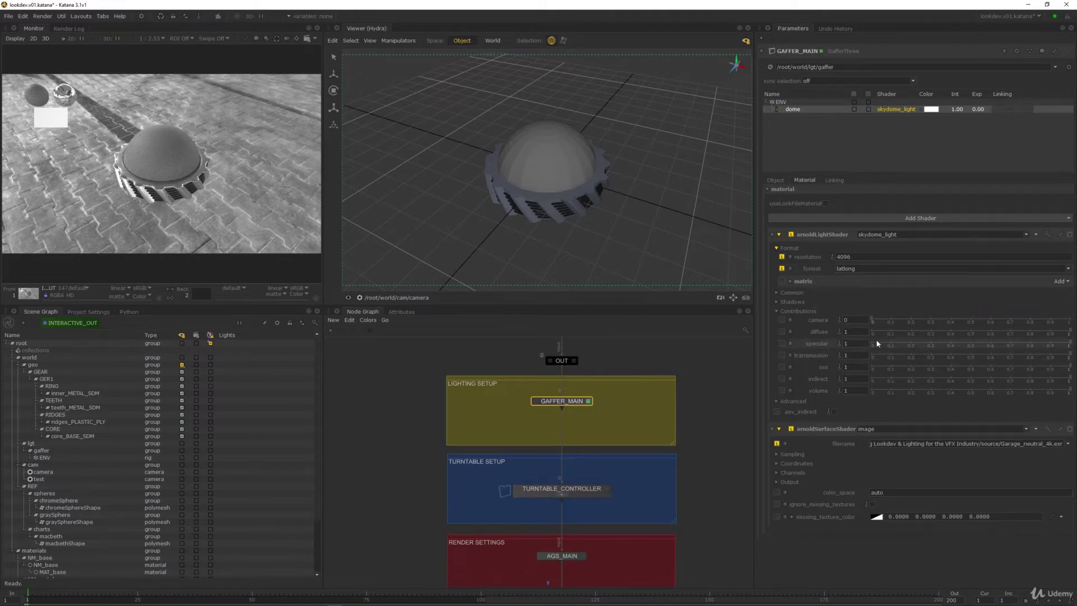
Examine the dome light's entry in the gaffer and the grey and chrome reference spheres in the render
click(789, 482)
click(791, 482)
click(808, 137)
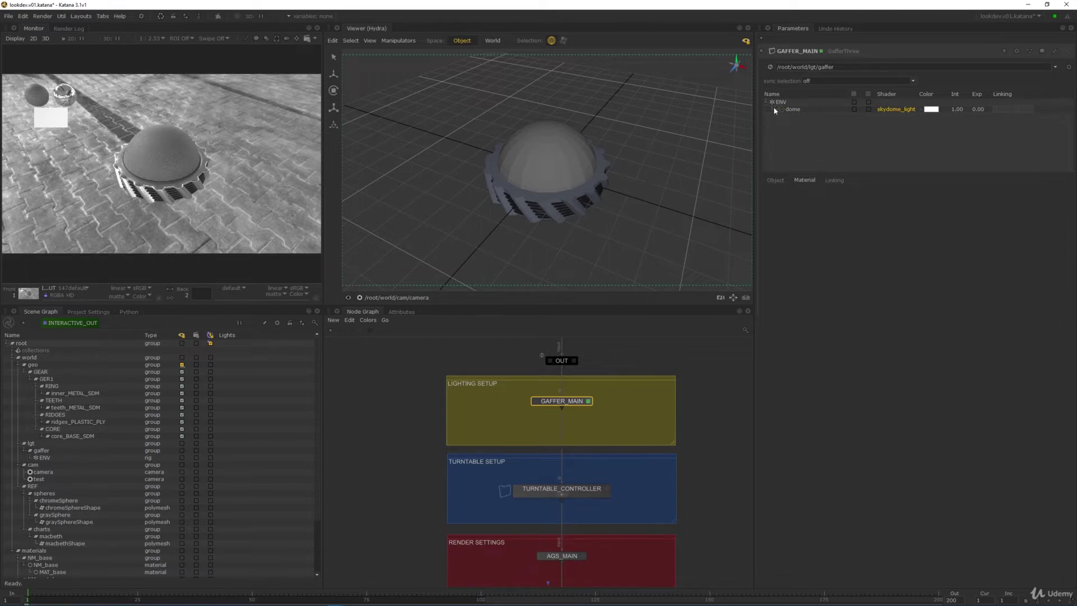
click(801, 109)
click(808, 138)
scroll(48, 99, up, 2)
middle_drag(59, 77, 120, 108)
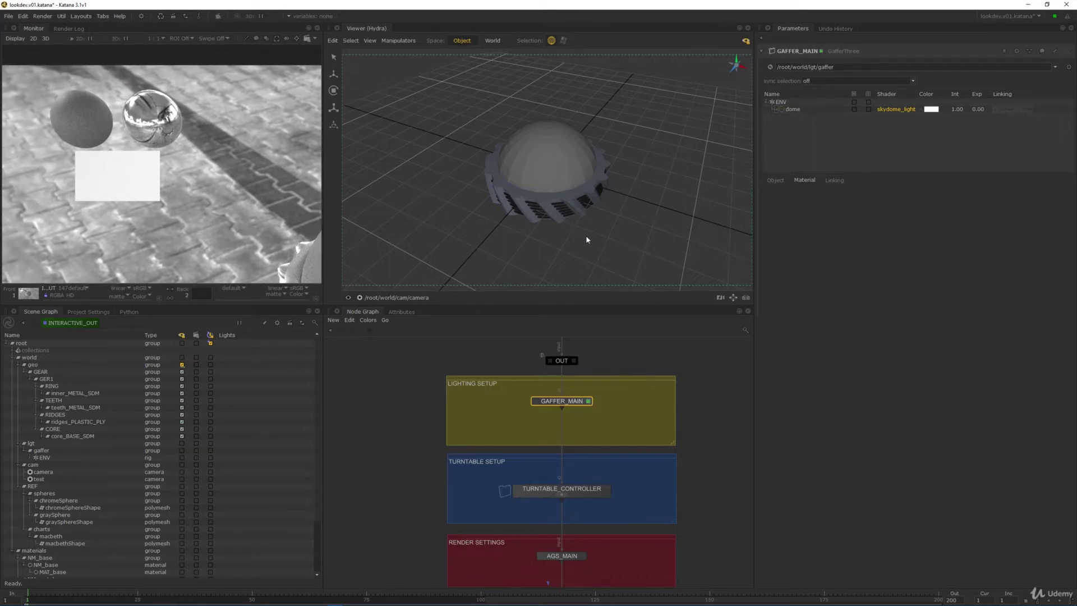
Insert a GafferThree node between GAFFER_MAIN and TURNTABLE_CONTROLLER in the lighting setup and open its parameters
click(611, 417)
drag(577, 403, 576, 389)
scroll(574, 395, up, 5)
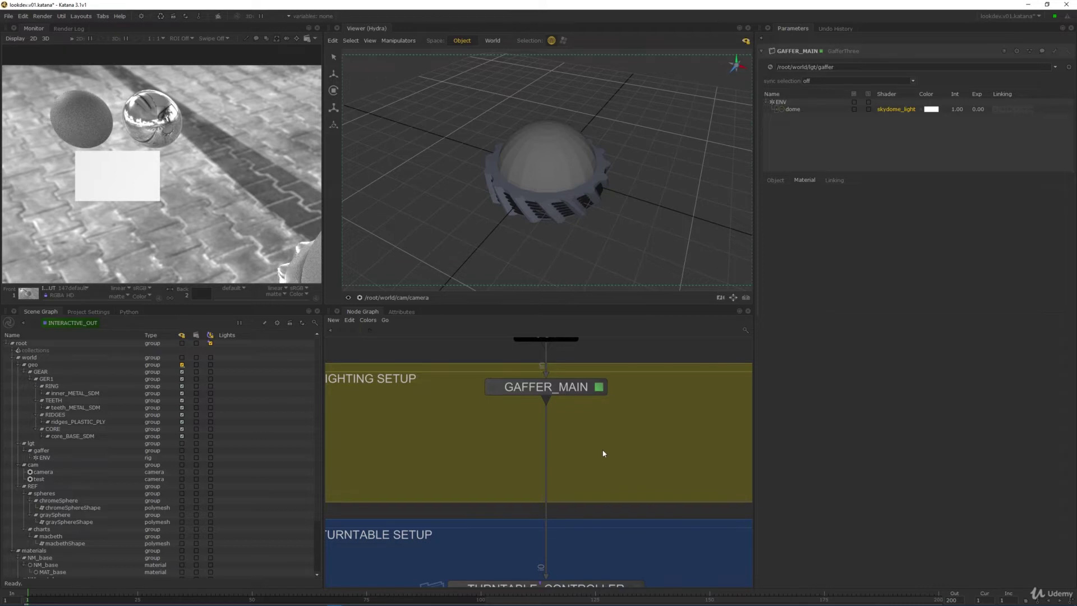
scroll(603, 415, down, 3)
scroll(604, 415, up, 3)
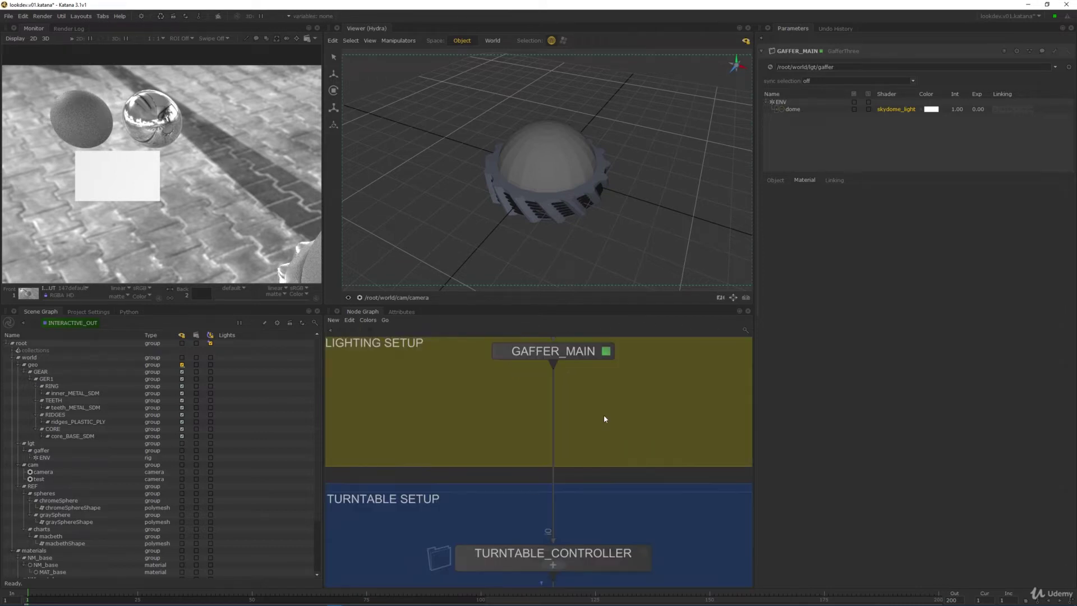
key(Tab)
text(GafferThree)
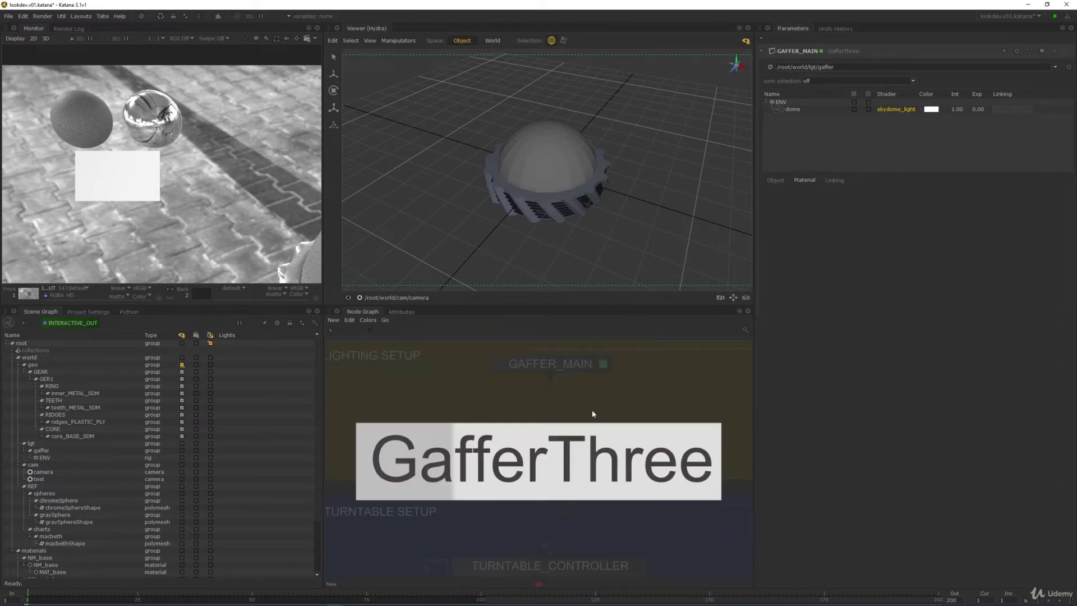
key(Return)
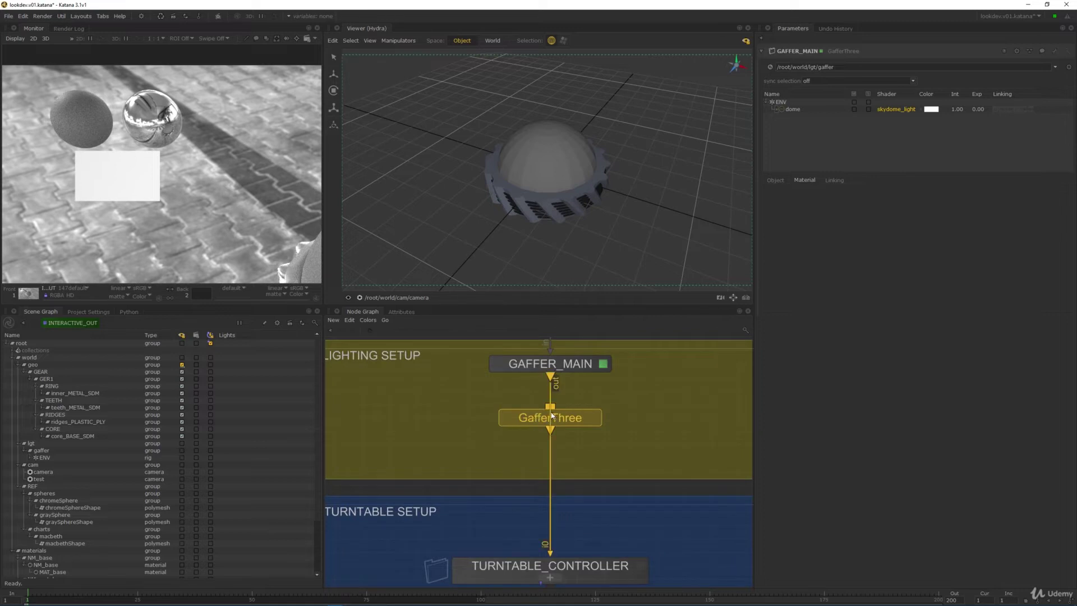
click(558, 419)
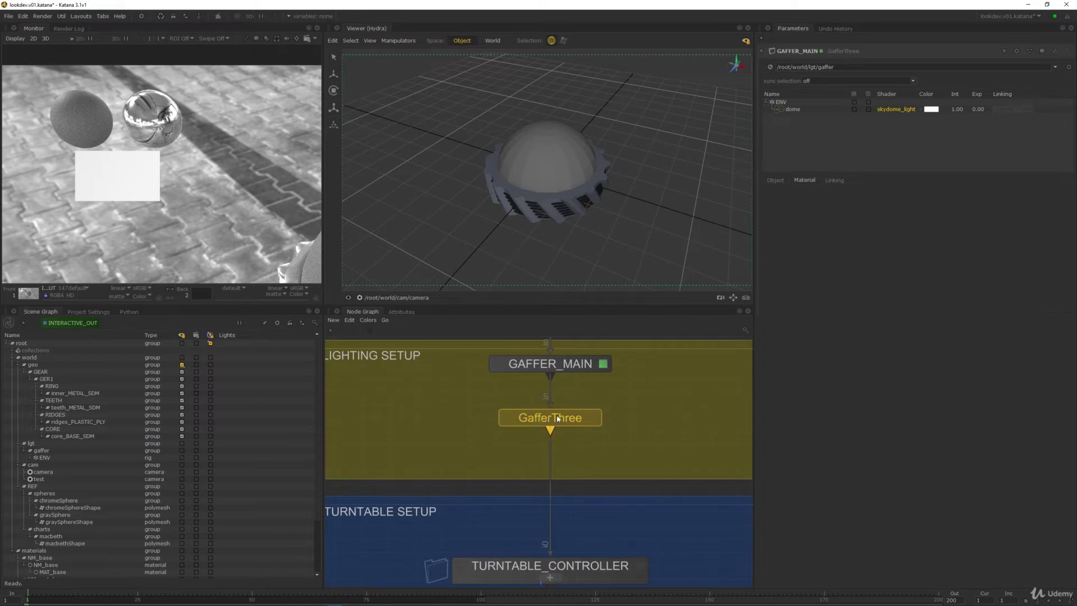
click(593, 418)
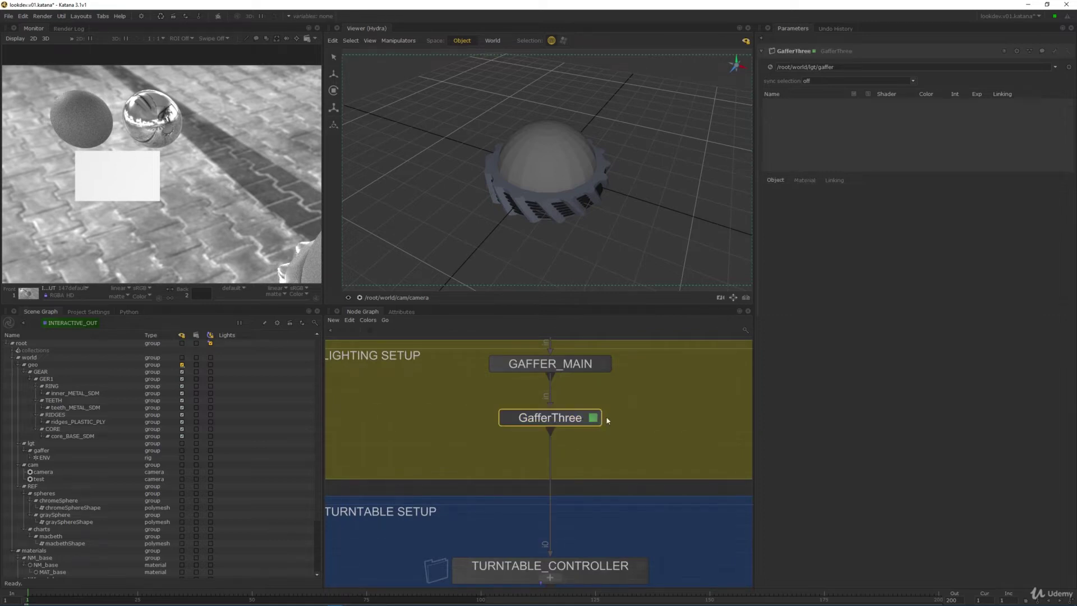
Show the incoming lights in the new GafferThree node and adopt the ENV rig's dome light for editing
click(1070, 68)
click(1037, 80)
click(766, 102)
right_click(796, 110)
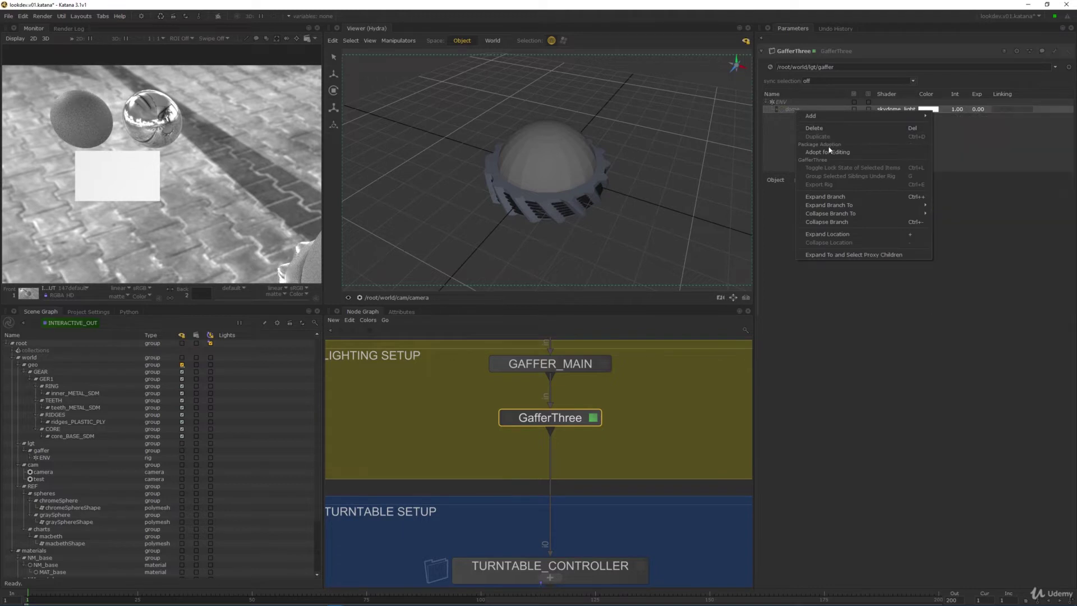
click(814, 152)
Load dav_stuttgart_normal.cc.neutral.exr from the source folder as the adopted dome light's image file
click(806, 181)
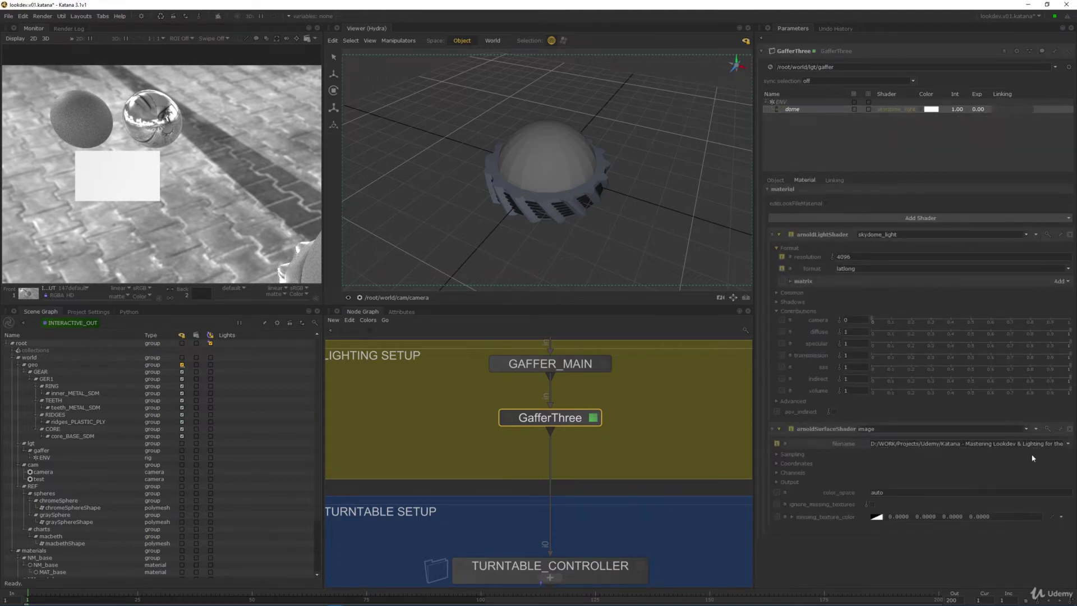
click(1068, 444)
click(1060, 454)
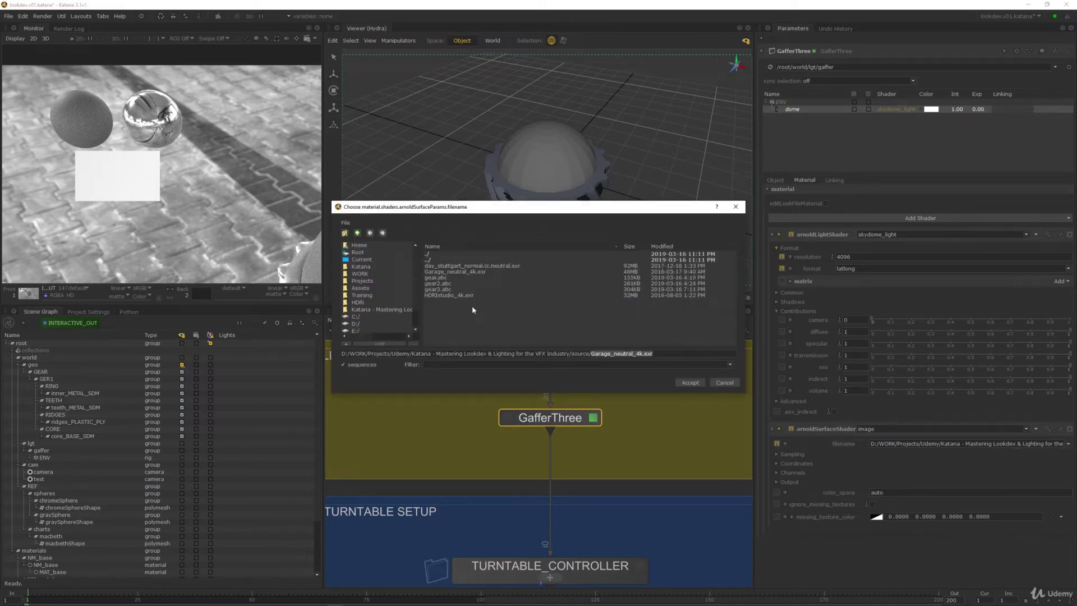
double_click(466, 265)
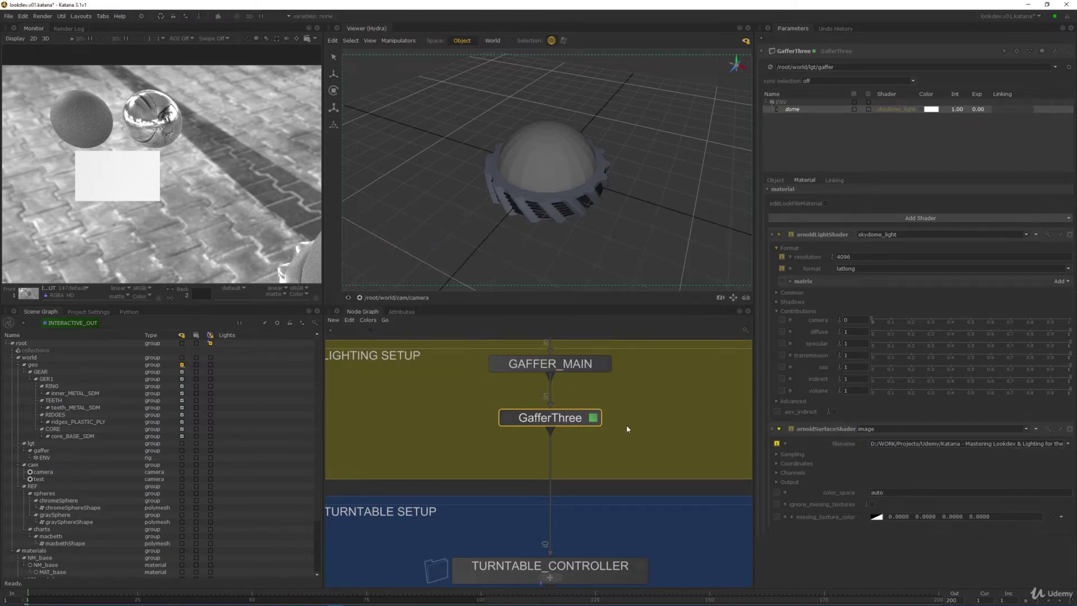
Rename the GafferThree node to GafferThree_Sun and move it up closer to GAFFER_MAIN
double_click(569, 420)
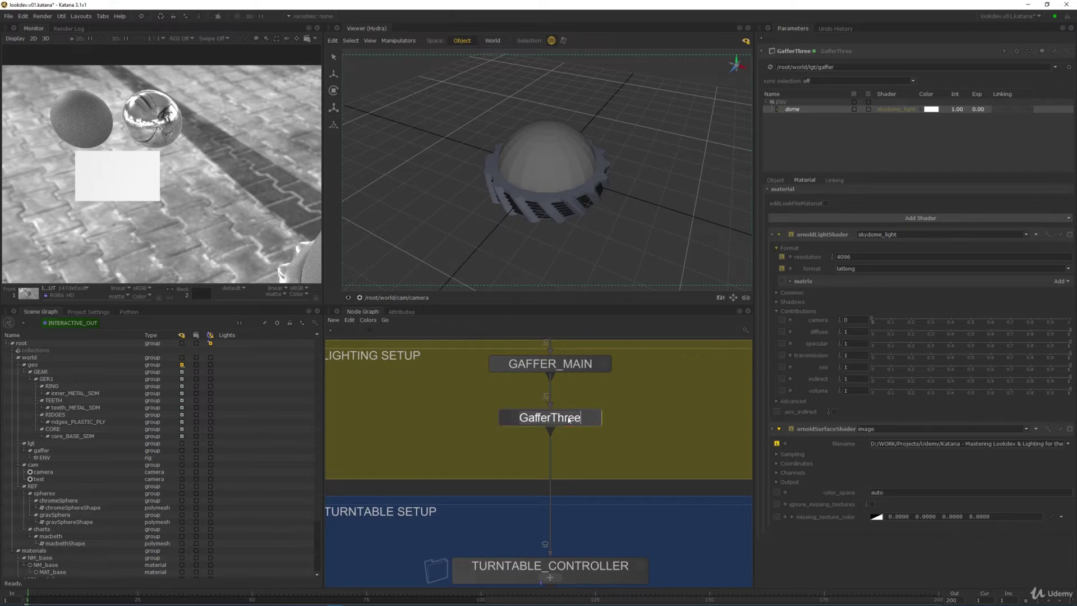
text(_)
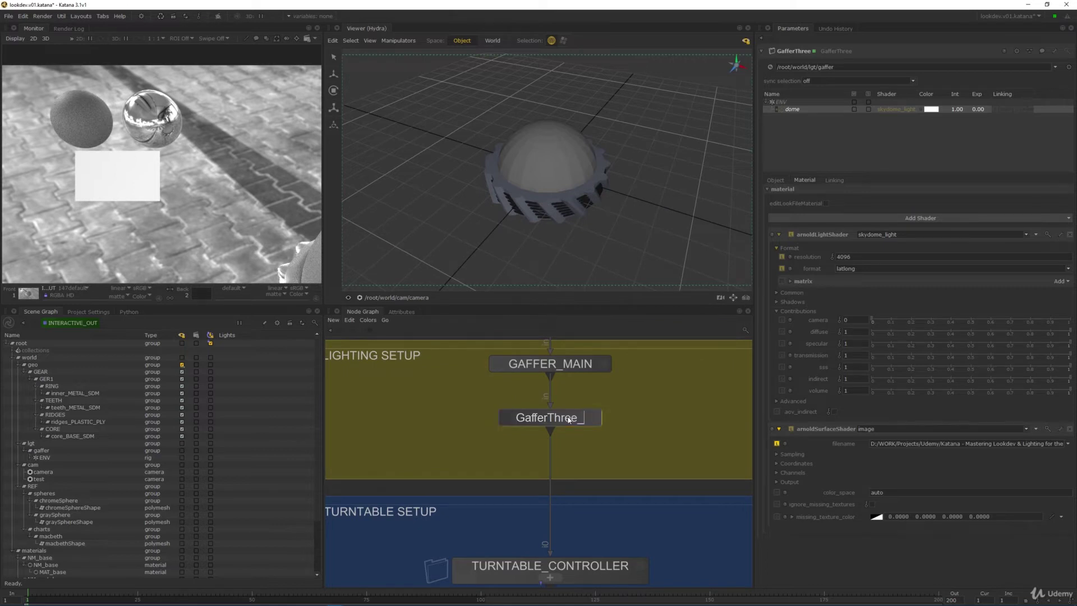
text(Sun)
key(Return)
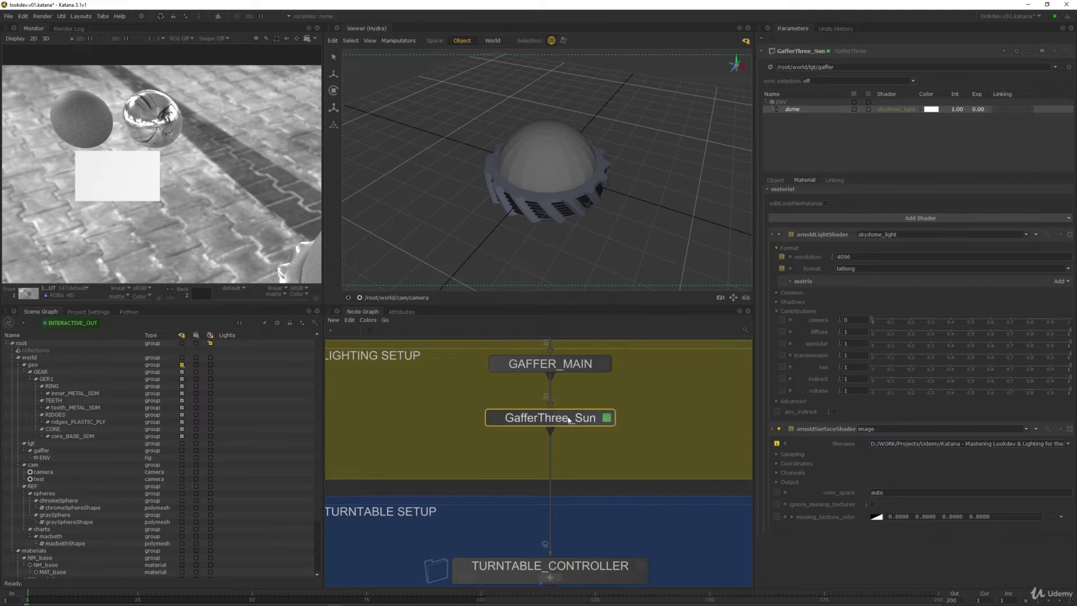
drag(569, 420, 569, 406)
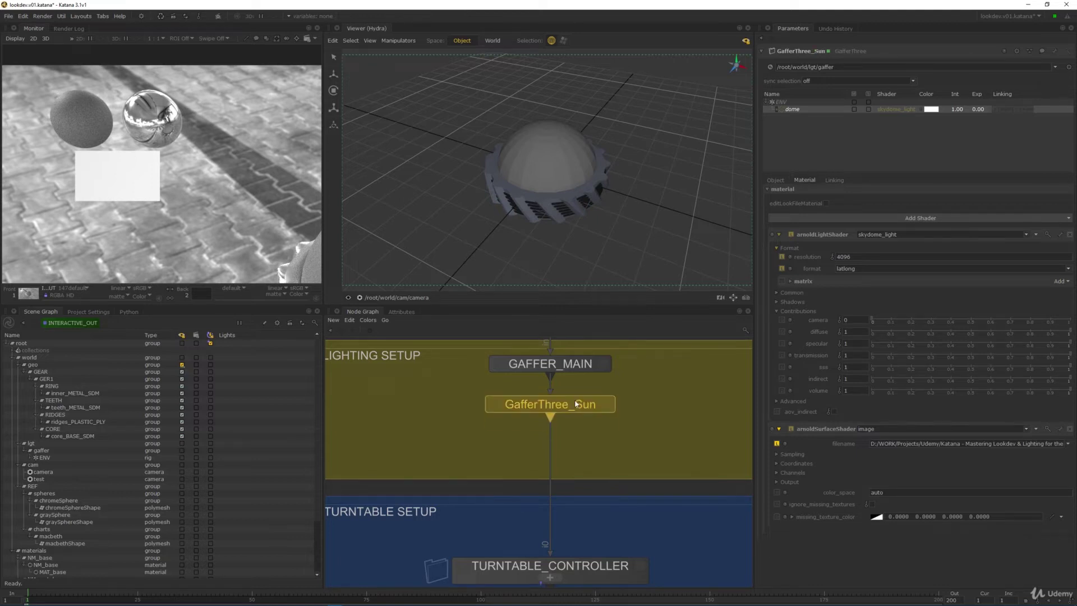
Duplicate GafferThree_Sun directly below itself as GafferThree_Studio and move both nodes up closer to GAFFER_MAIN
key(ctrl+d)
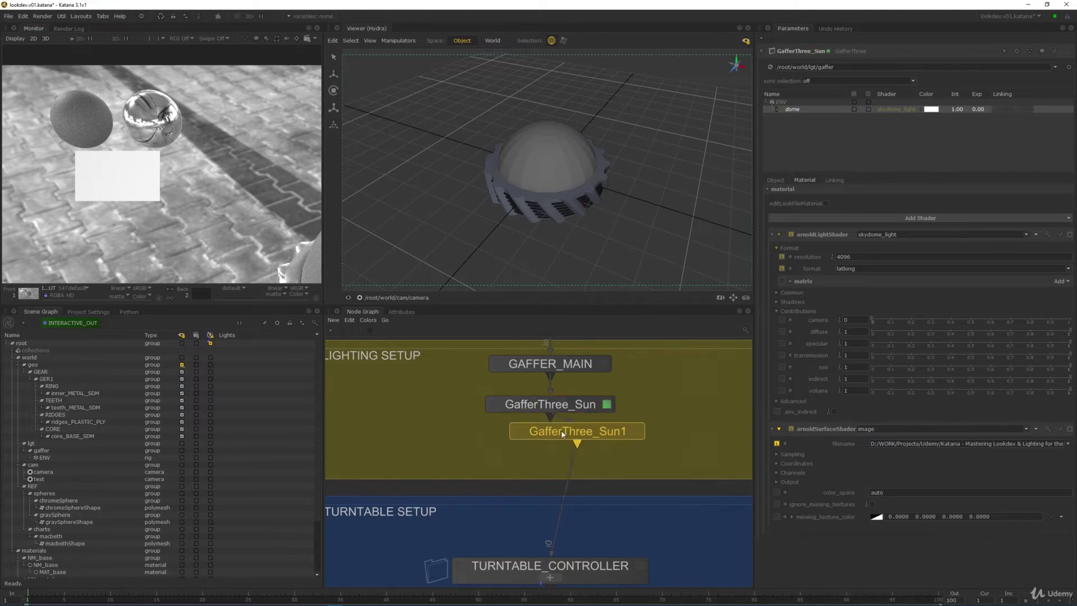
click(561, 435)
key(n)
key(BackSpace)
key(BackSpace)
key(BackSpace)
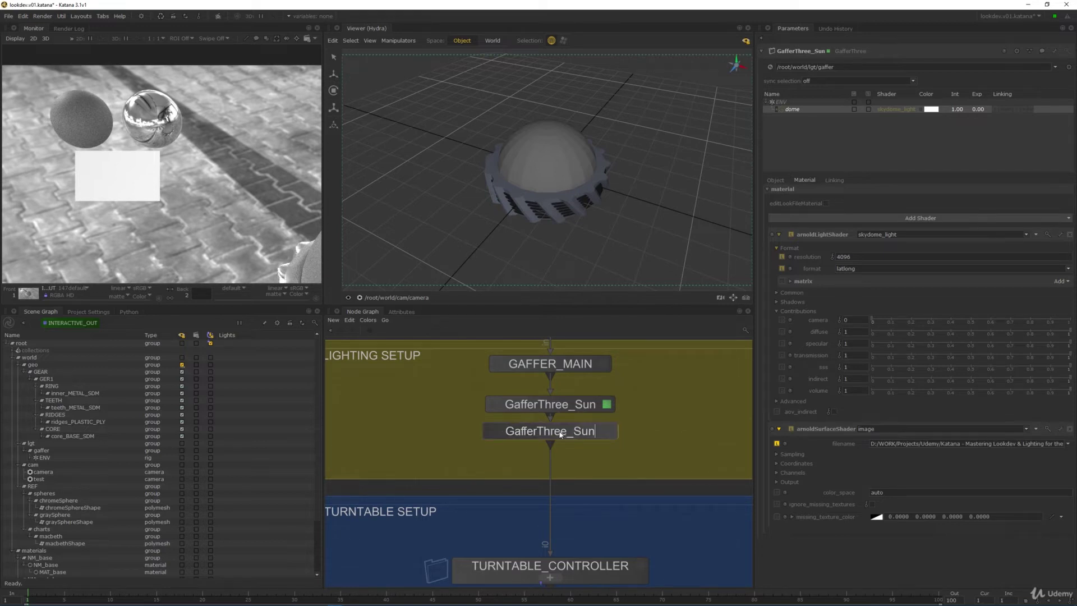
text(tudio)
key(Return)
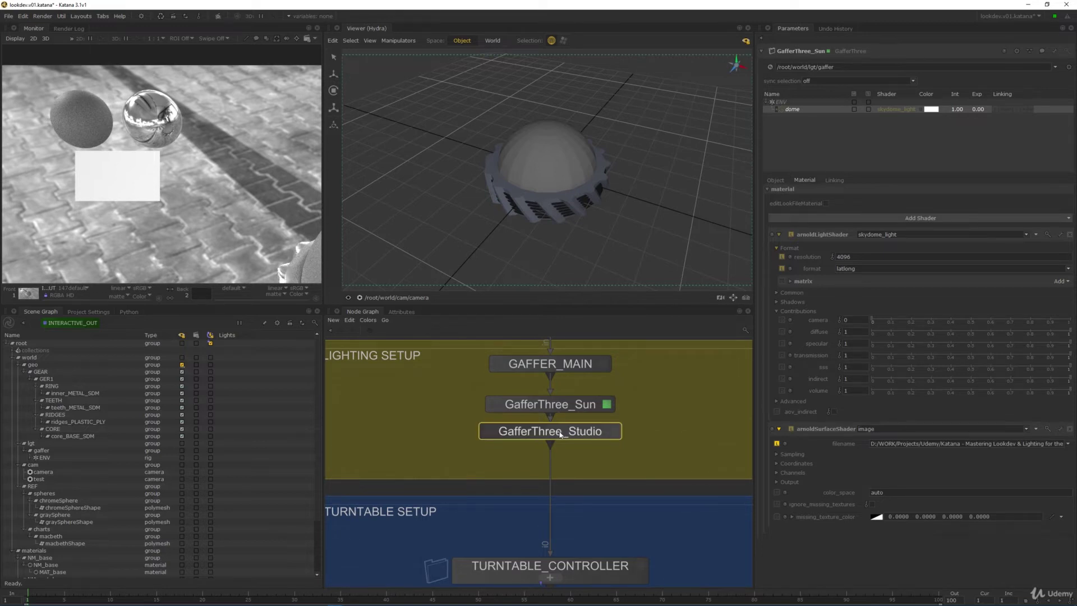
click(587, 369)
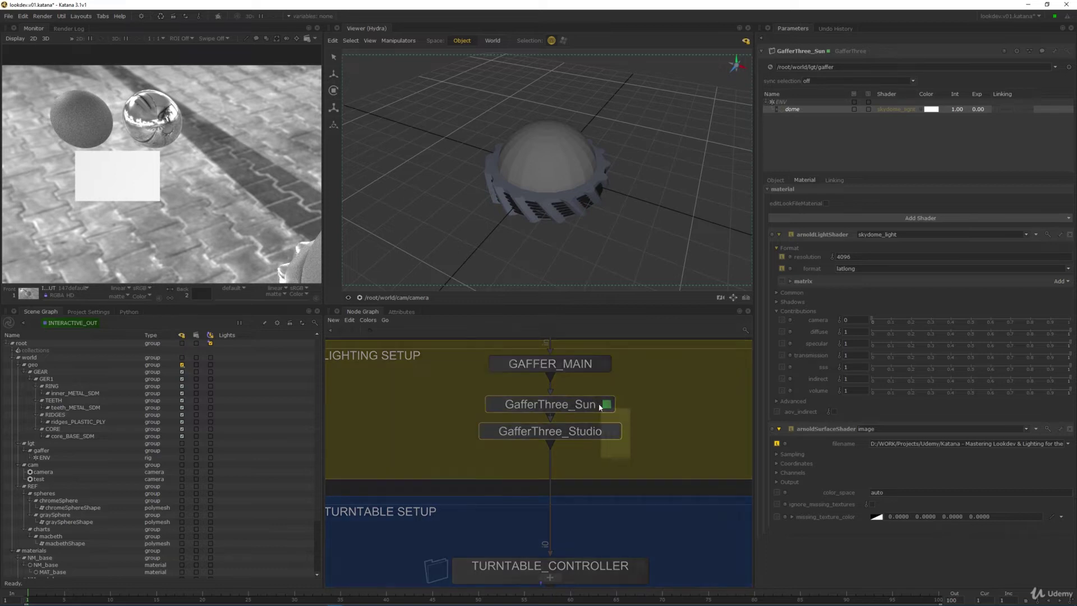
drag(606, 404, 606, 391)
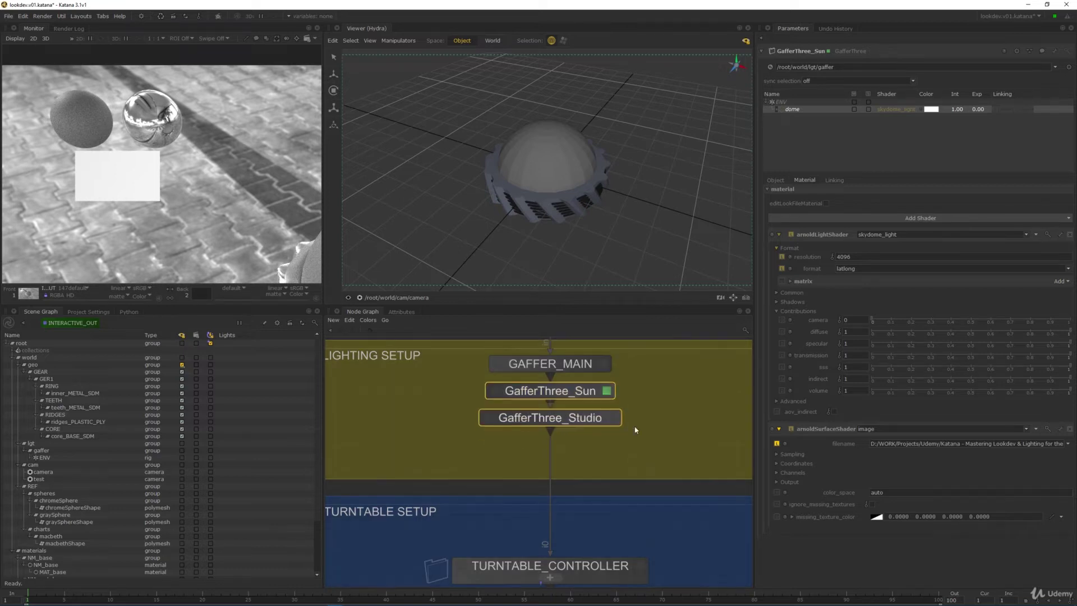
Duplicate GafferThree_Sun, insert the copy below GafferThree_Studio and rename it GafferThree_Garage
click(584, 398)
key(ctrl+d)
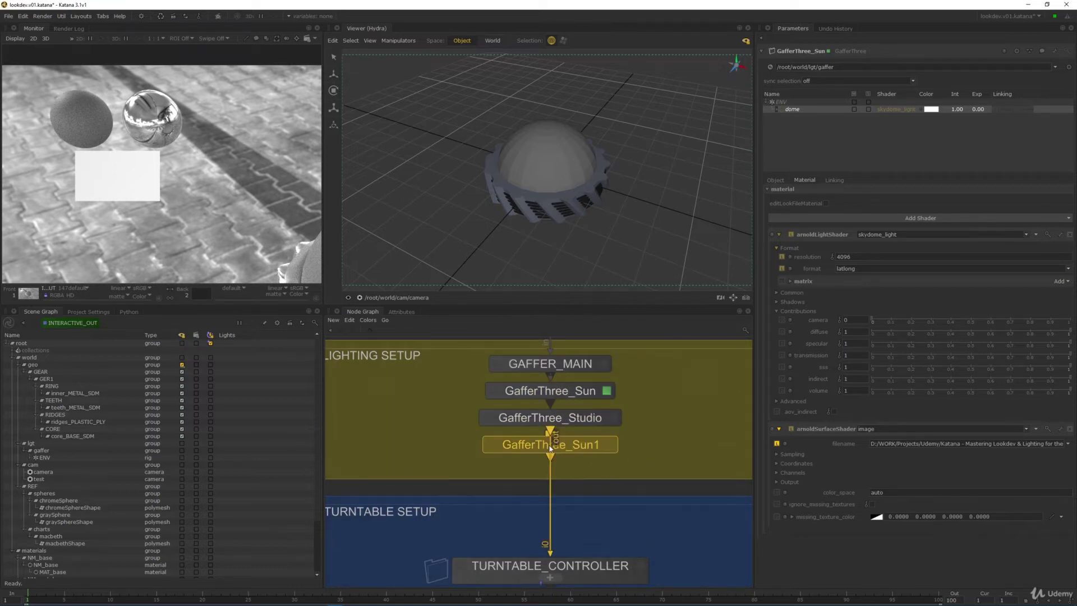
click(560, 447)
double_click(560, 447)
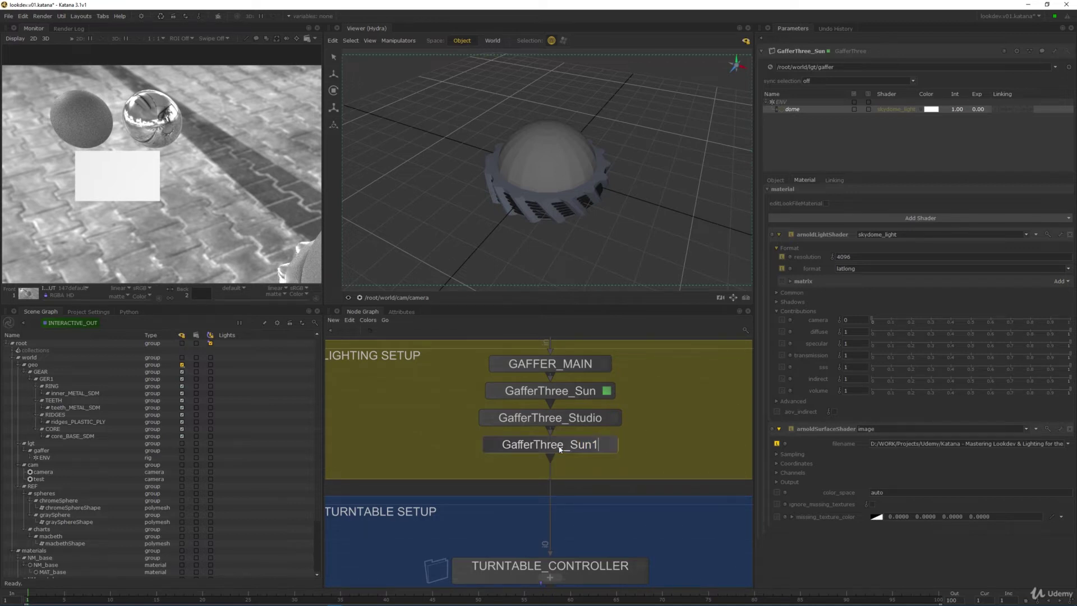
key(BackSpace)
key(BackSpace)
key(BackSpace)
key(BackSpace)
text(Garage)
key(Return)
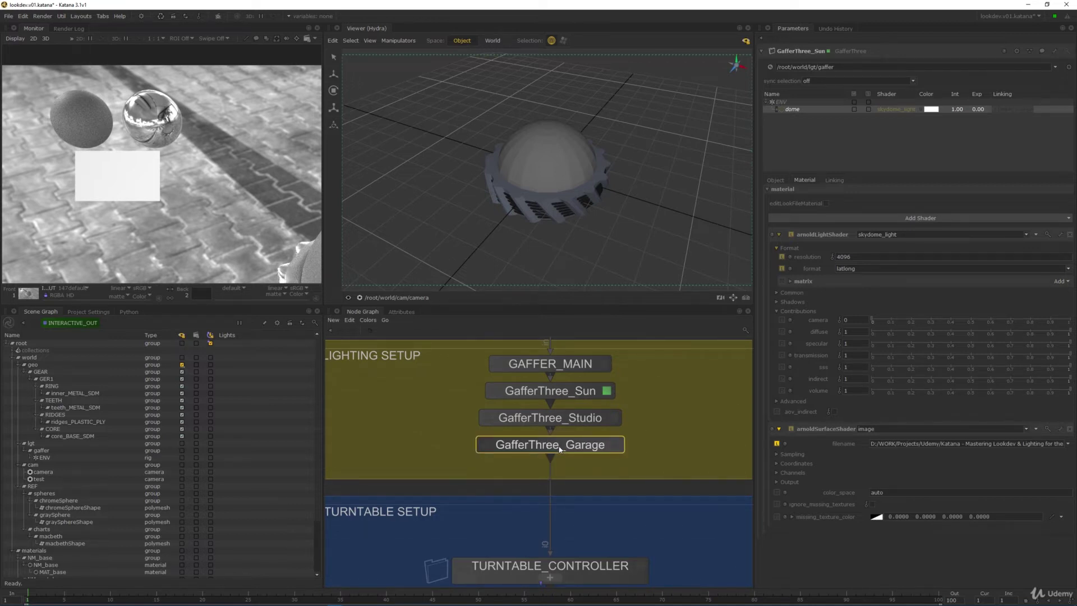
Set the dome light's image file in GafferThree_Studio to HDRIstudio_4k.exr from the source folder
double_click(616, 421)
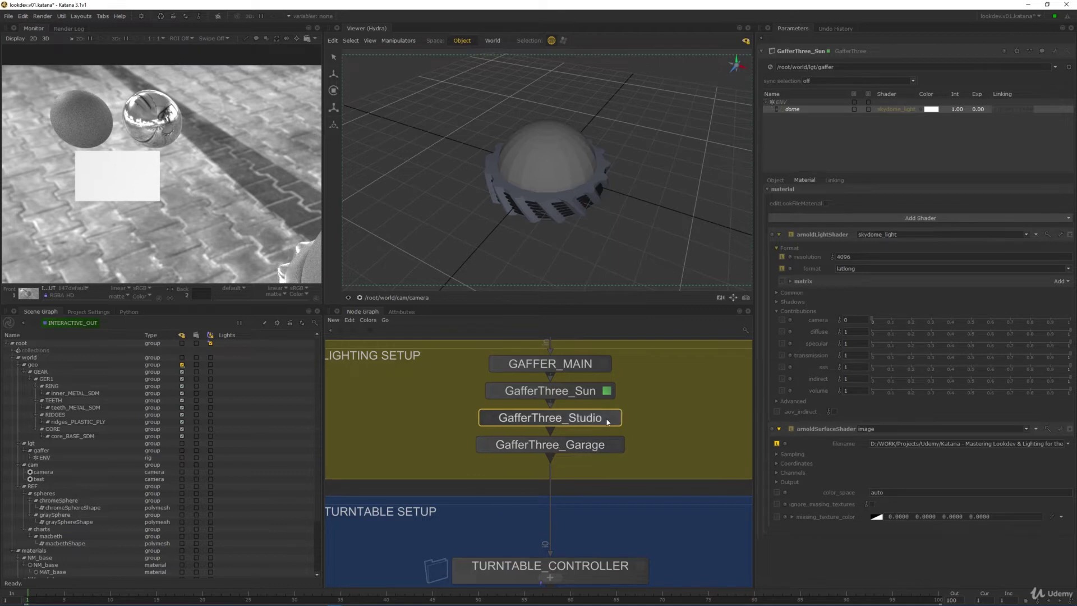
click(767, 103)
right_click(794, 110)
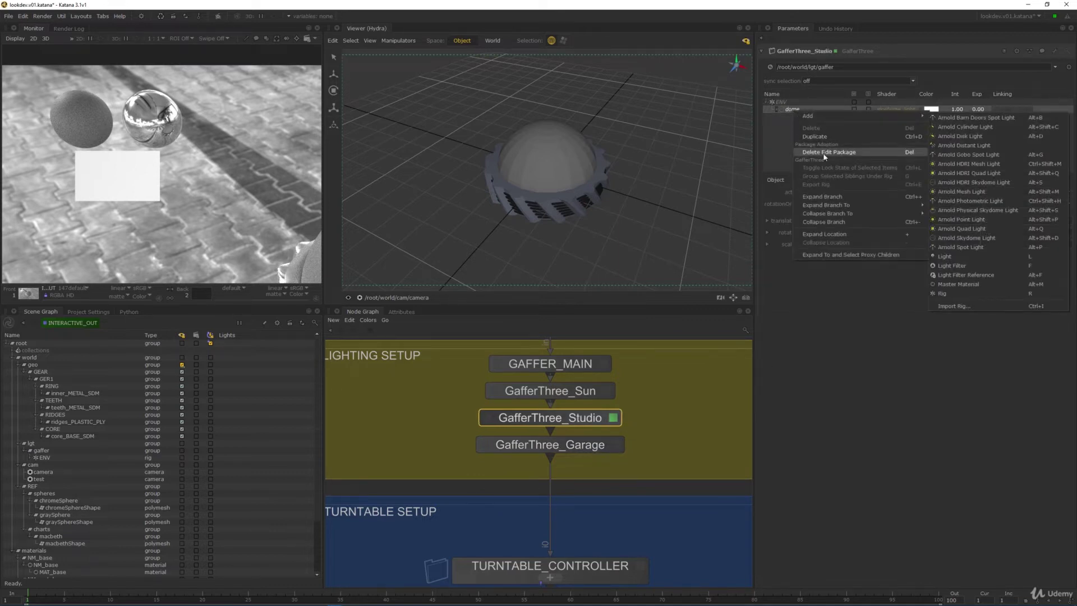
click(806, 137)
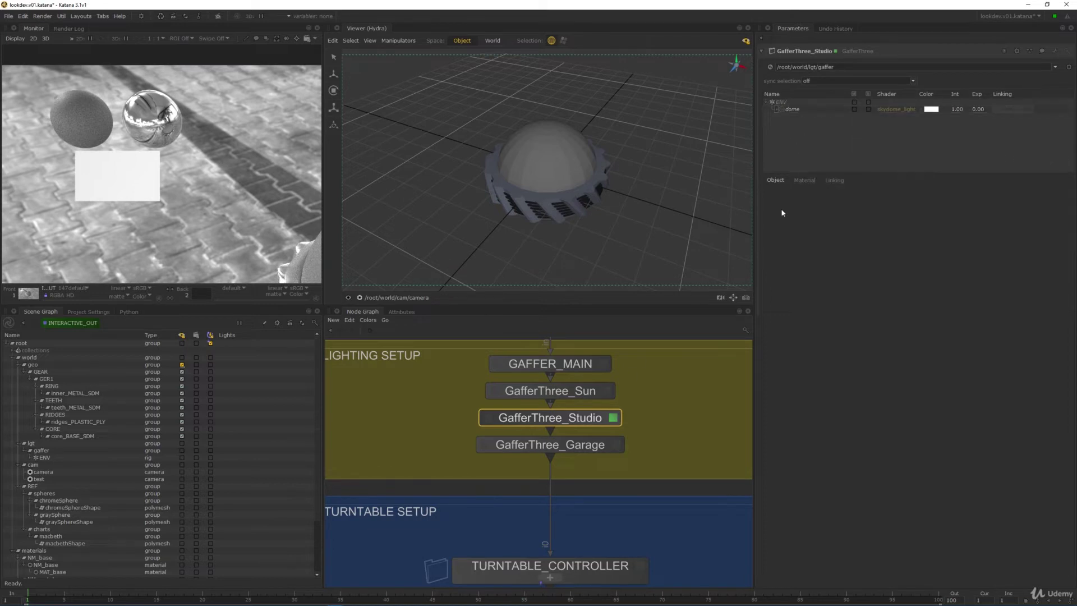
click(804, 180)
click(1069, 443)
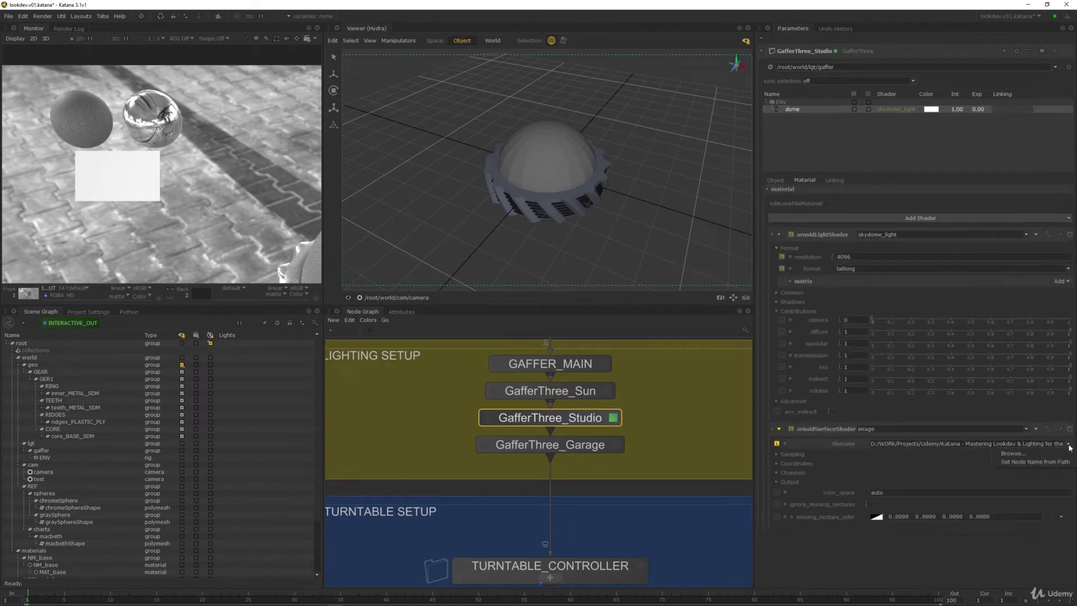
click(1012, 453)
click(449, 295)
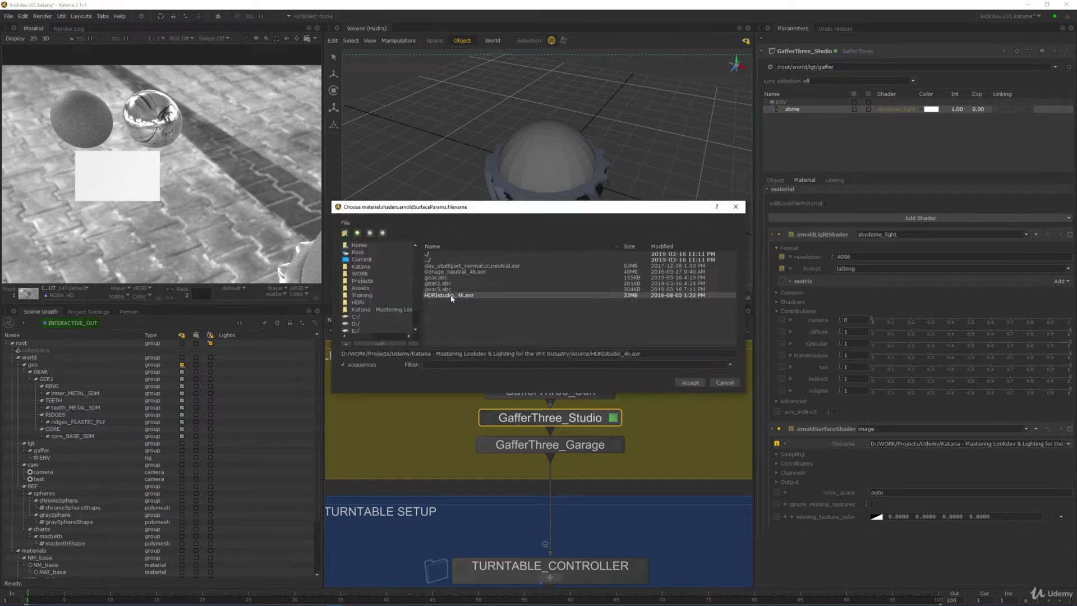
click(691, 383)
Set the dome light's image file in GafferThree_Garage to Garage_neutral_4k.exr from the source folder
click(617, 445)
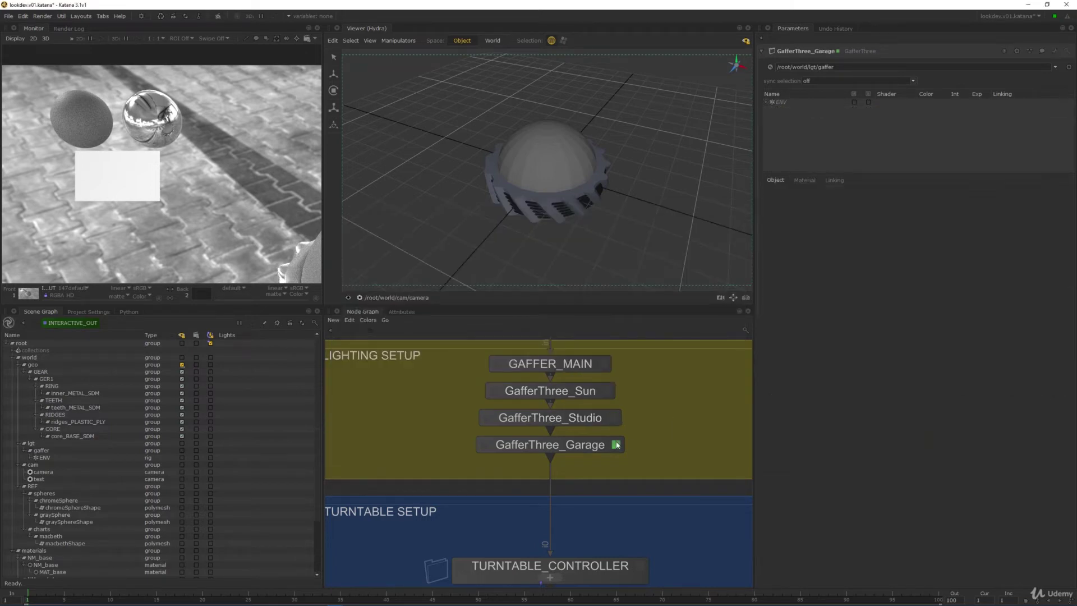
click(766, 103)
click(792, 110)
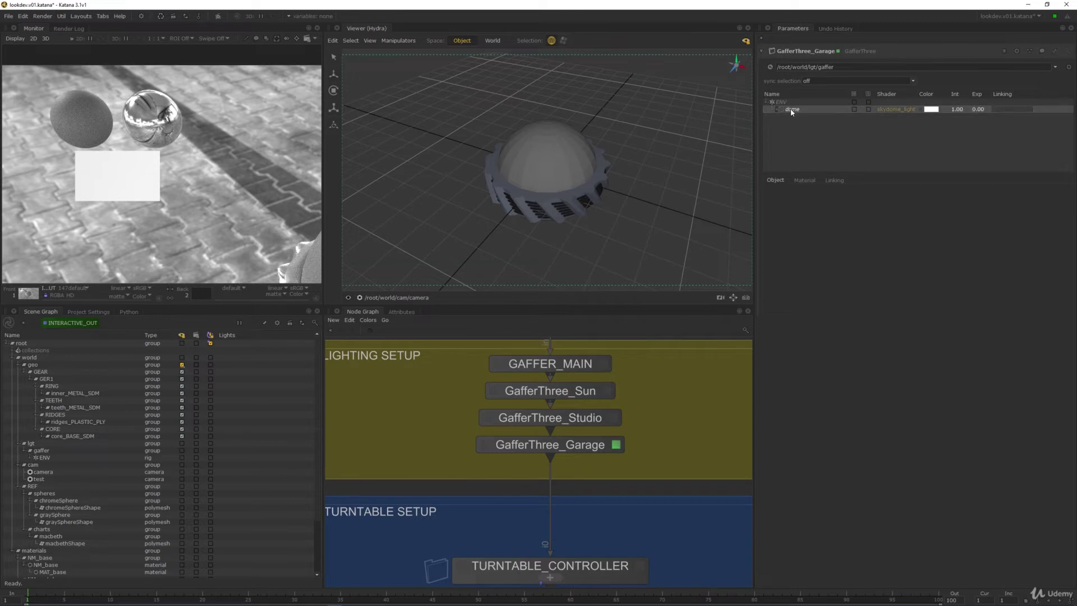
click(805, 181)
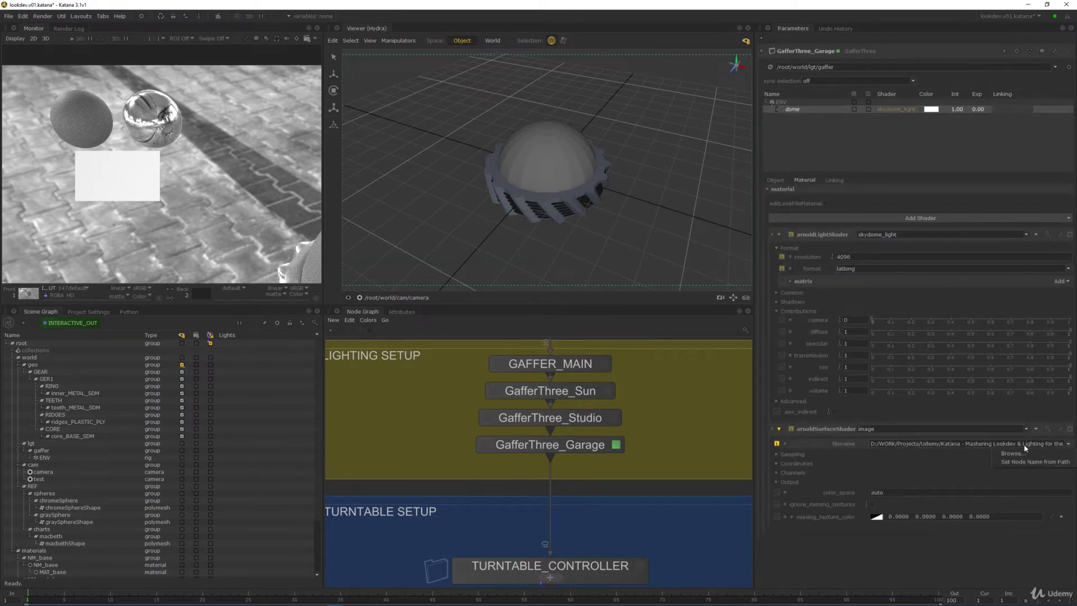
drag(1063, 444, 910, 444)
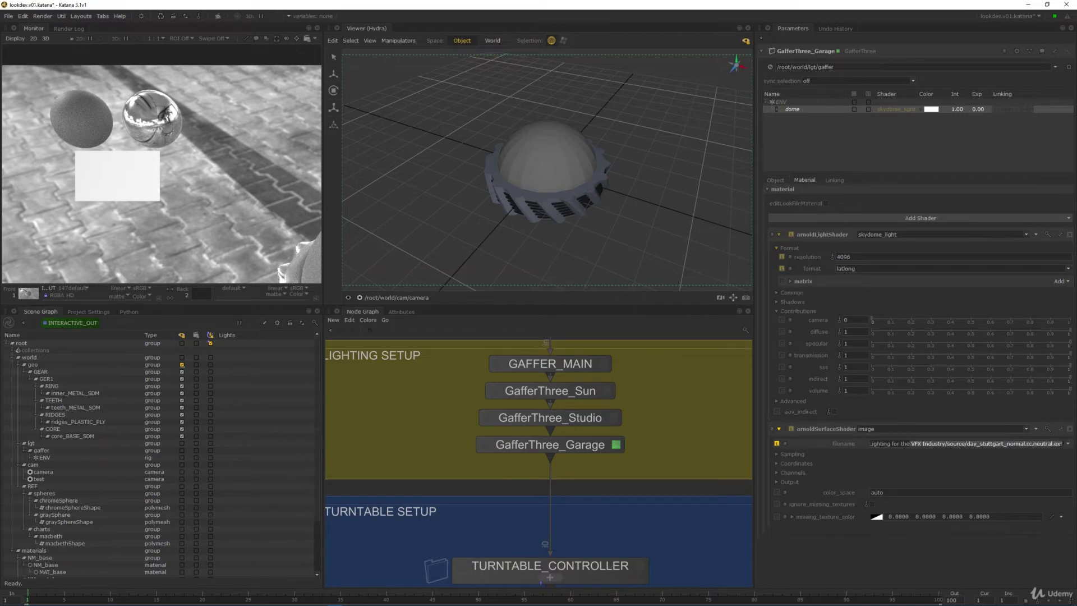
click(1068, 444)
click(1027, 462)
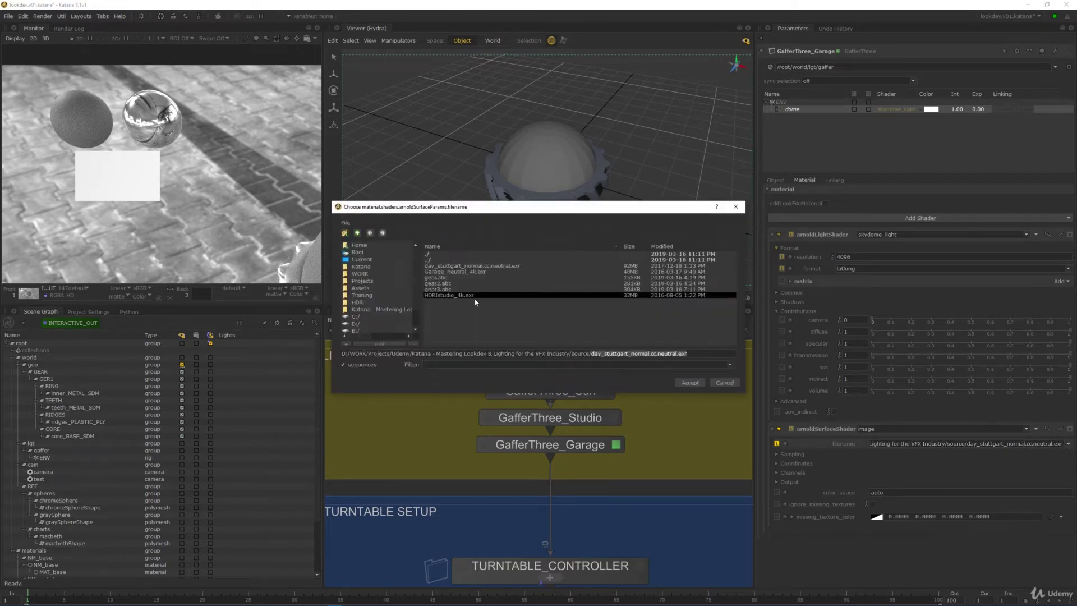
click(462, 273)
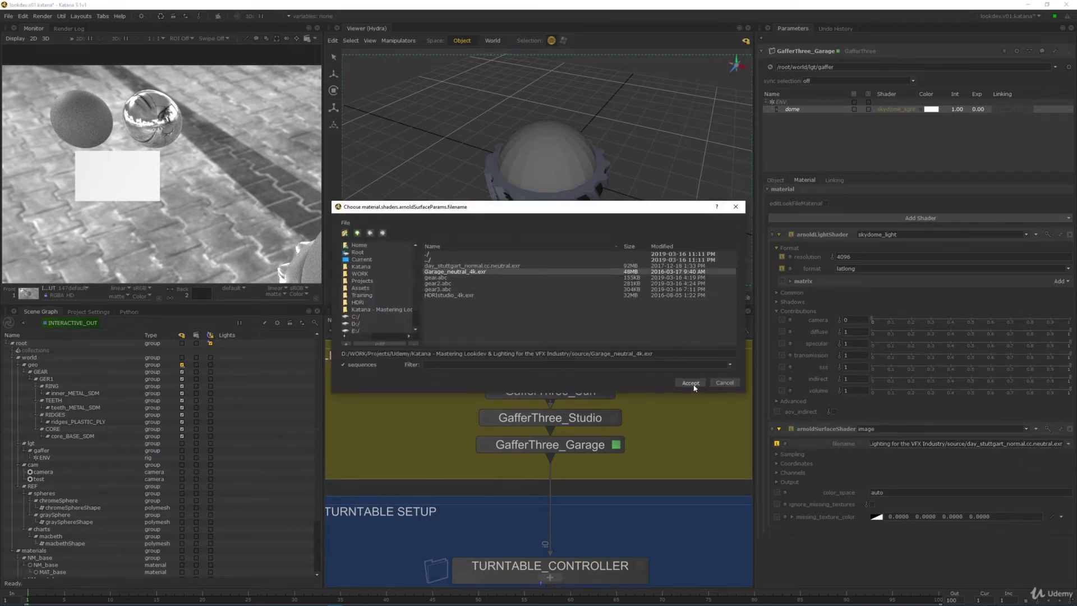
click(690, 383)
drag(1036, 444, 1074, 445)
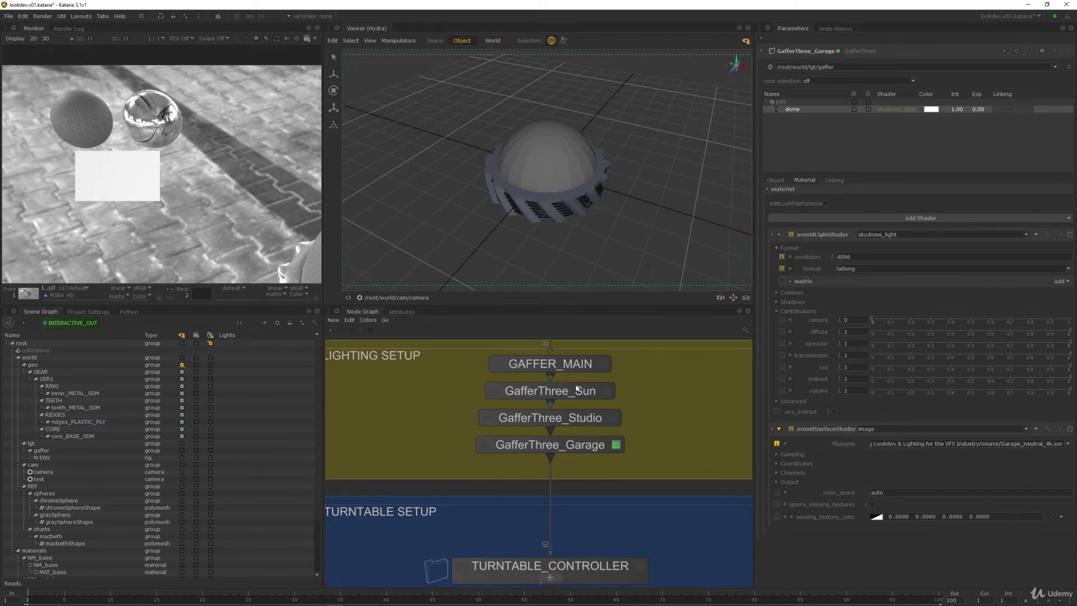
click(581, 365)
click(681, 396)
scroll(666, 462, down, 5)
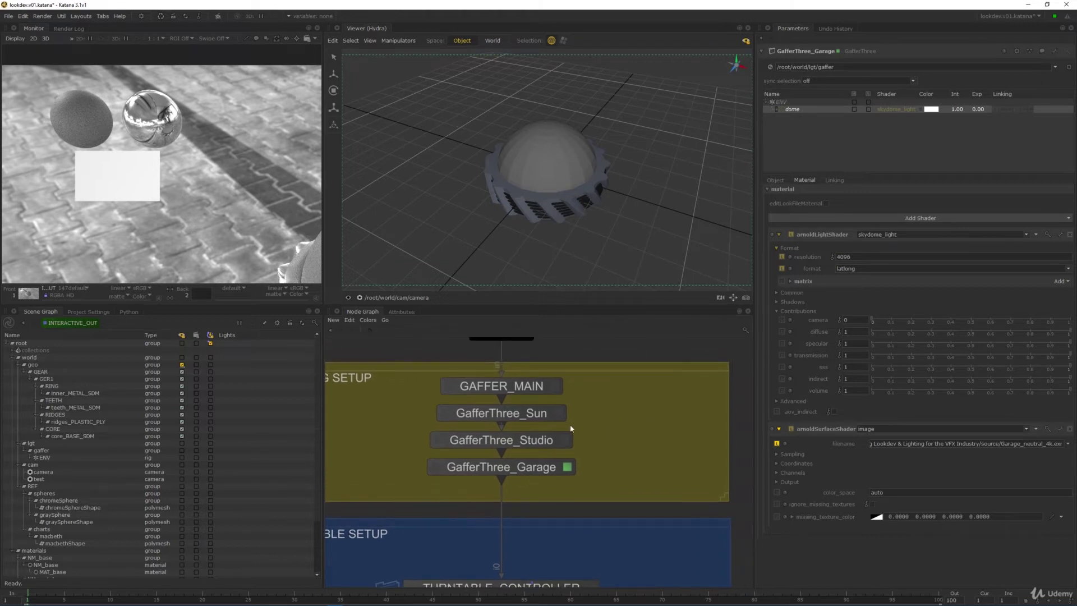
Spread the HDRI variant nodes into one row, with GafferThree_Garage left of GafferThree_Studio and GafferThree_Sun to its right
scroll(623, 449, up, 4)
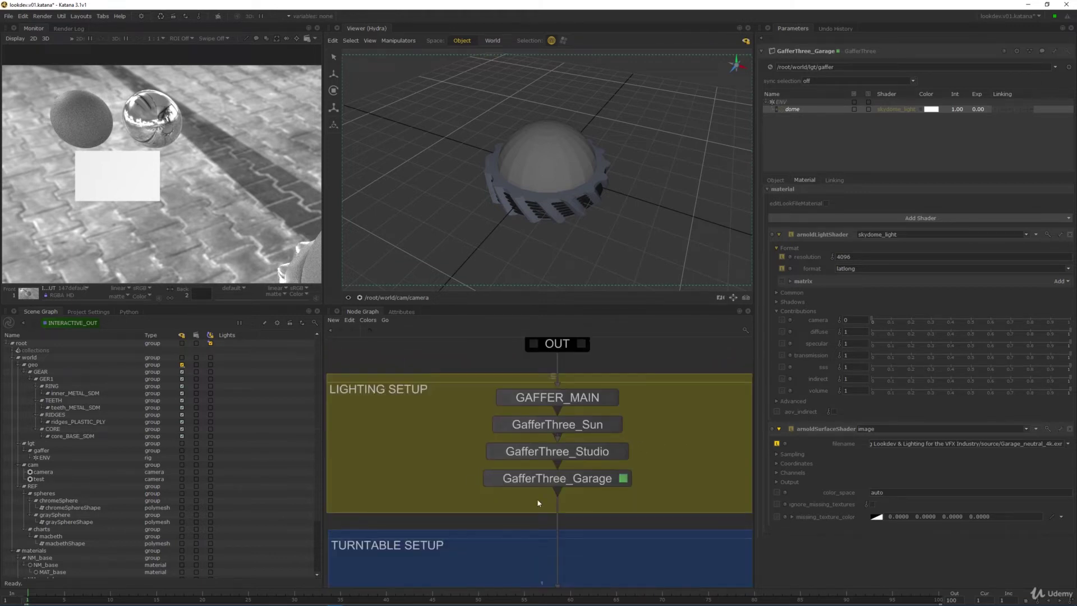
middle_drag(633, 463, 590, 417)
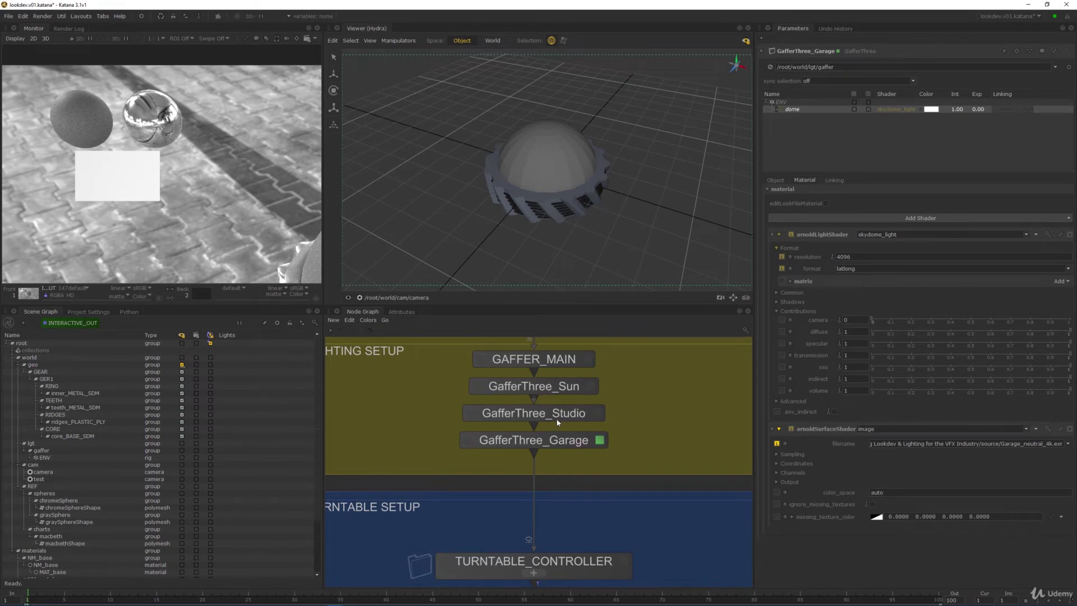
drag(557, 445, 395, 418)
drag(516, 387, 690, 414)
middle_drag(675, 450, 685, 440)
scroll(628, 431, down, 3)
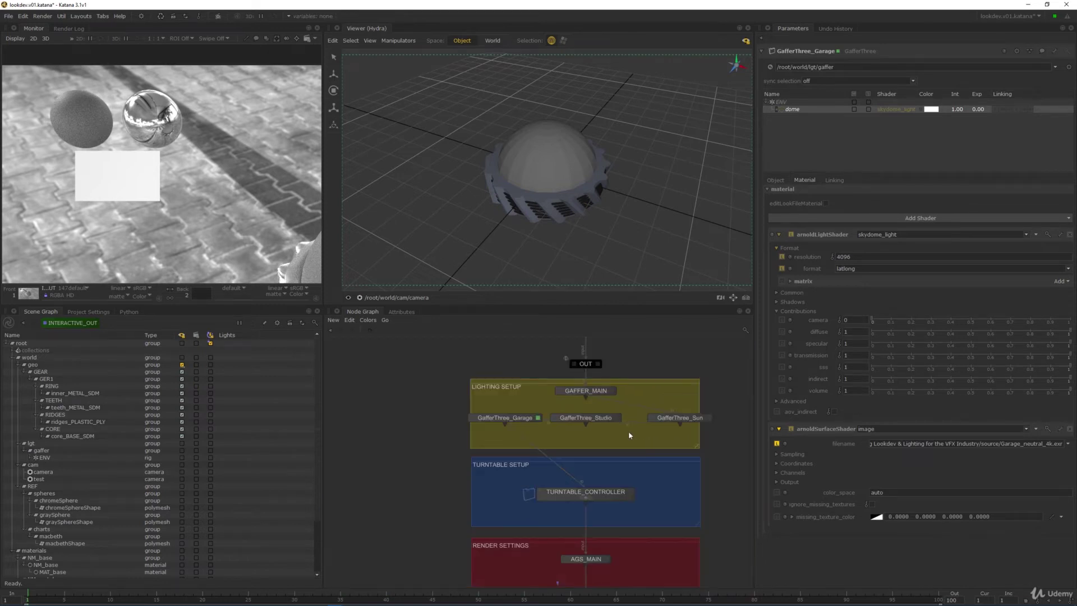
scroll(543, 385, up, 3)
middle_drag(543, 385, 606, 411)
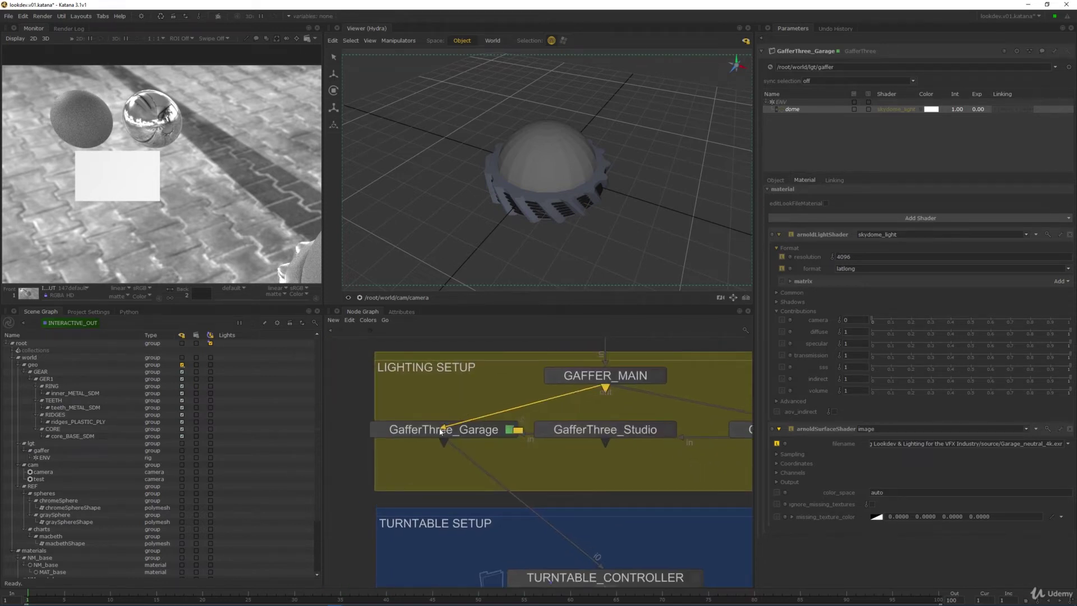
Break the serial connections linking GAFFER_MAIN, the Sun, Studio and Garage nodes and TURNTABLE_CONTROLLER
drag(455, 448, 571, 465)
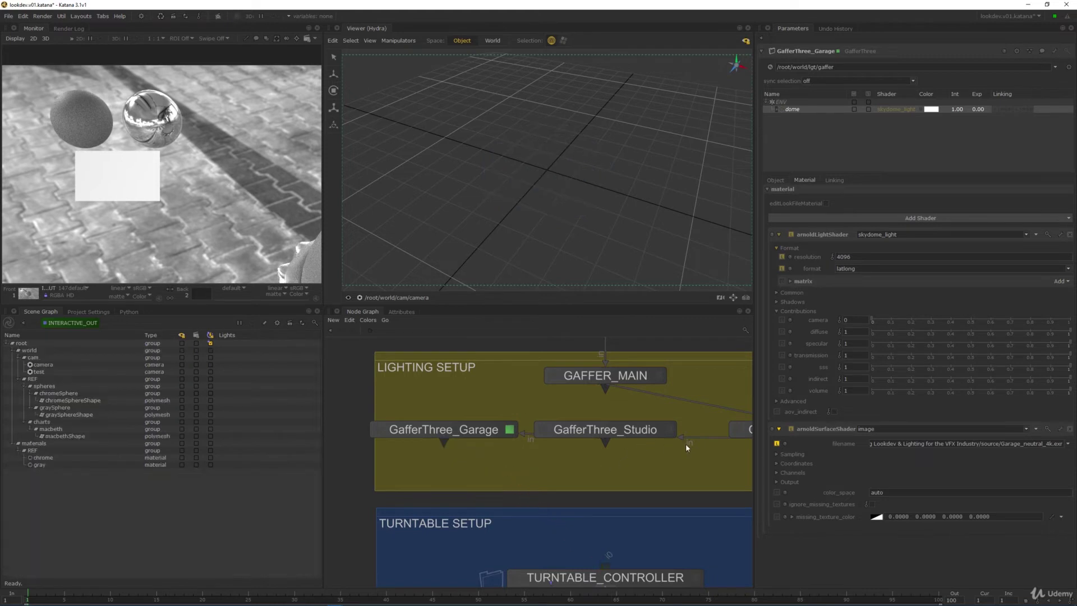
drag(689, 438, 702, 463)
middle_drag(720, 446, 606, 435)
drag(669, 406, 637, 394)
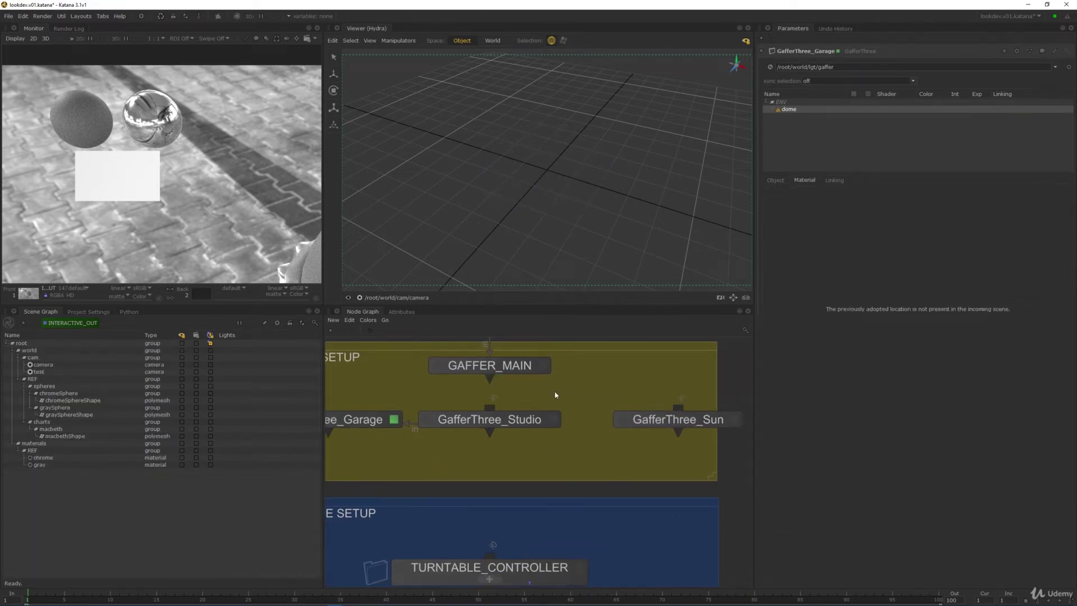
middle_drag(341, 389, 503, 421)
drag(577, 456, 580, 476)
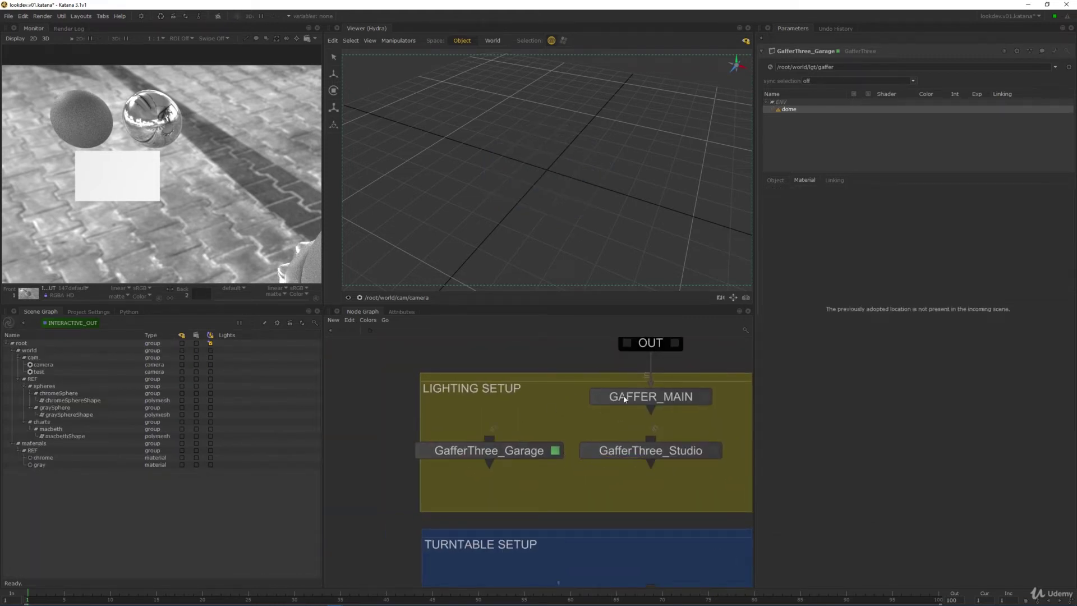
Connect GAFFER_MAIN's output in parallel to GafferThree_Garage, GafferThree_Studio and GafferThree_Sun
drag(649, 409, 651, 440)
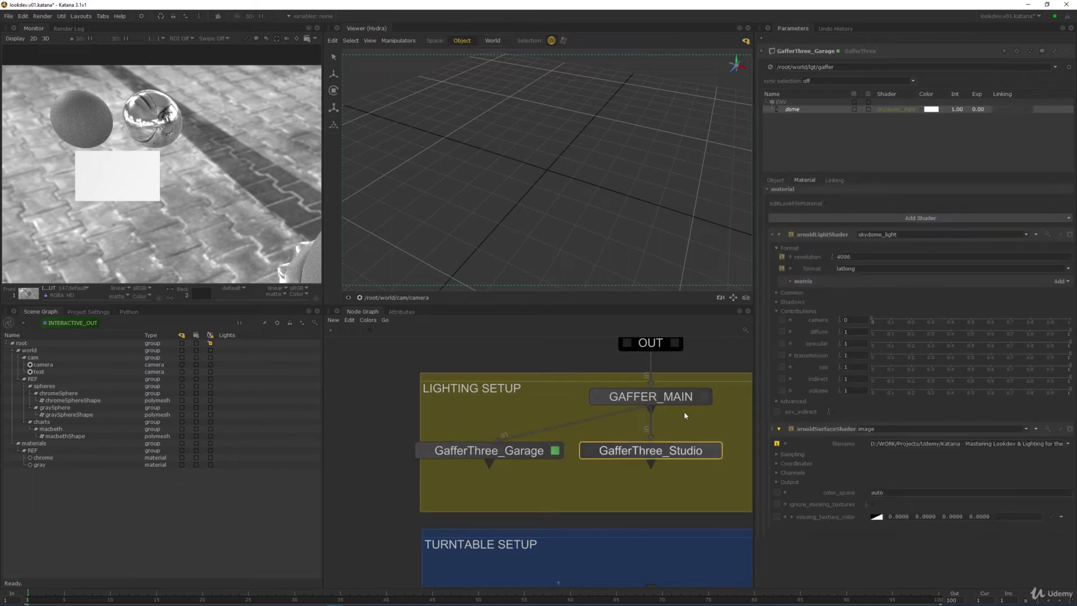
middle_drag(684, 413, 577, 394)
key(grave)
key(grave)
click(635, 455)
Create a Switch node directly below GafferThree_Studio in the LIGHTING SETUP backdrop
middle_drag(655, 461, 641, 449)
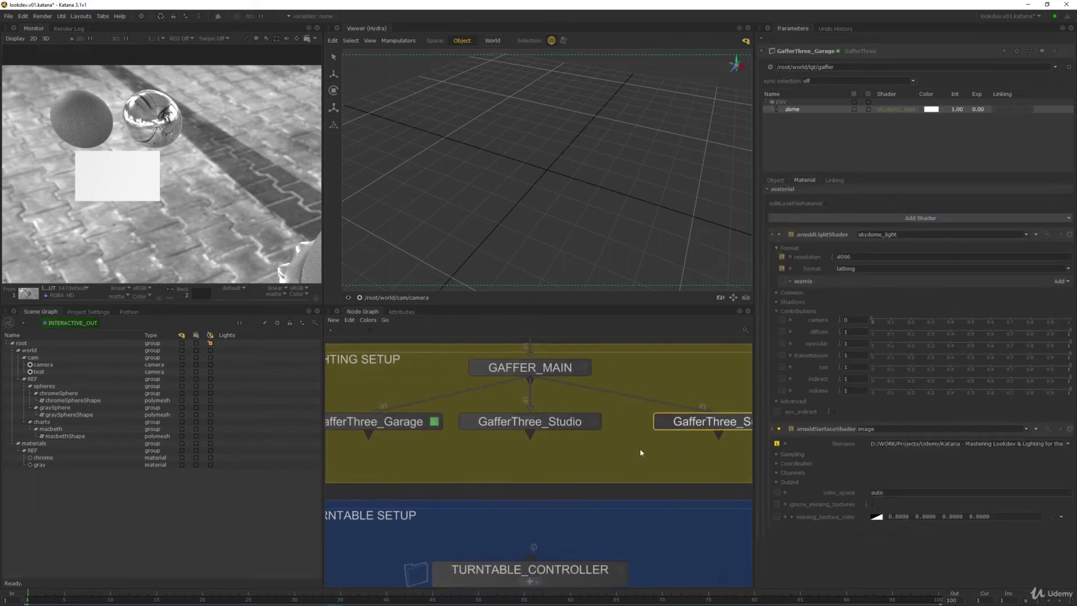
scroll(641, 453, down, 5)
key(Tab)
text(sw)
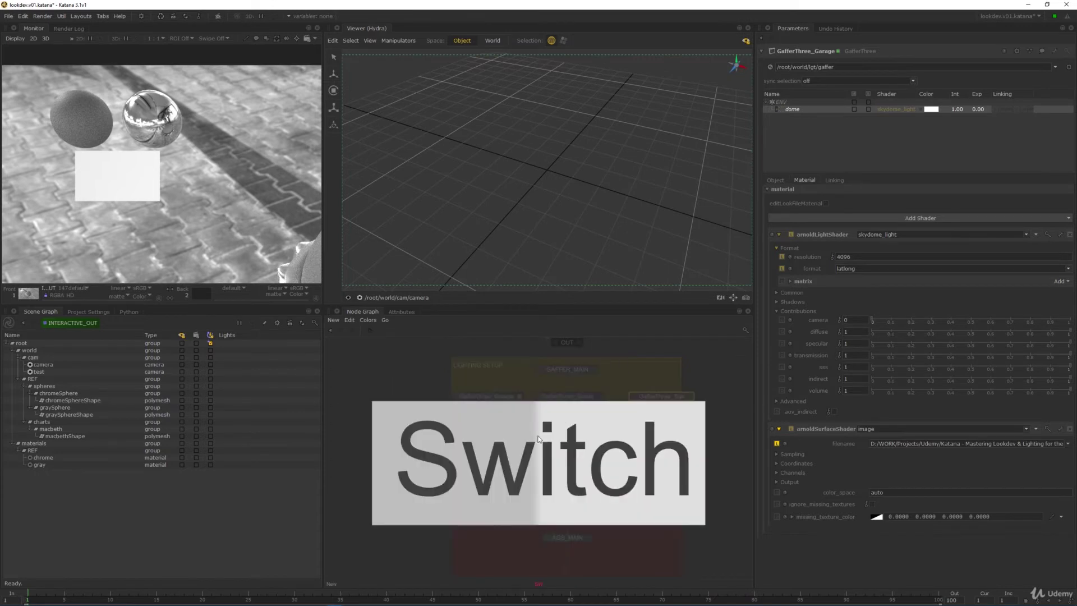
key(Return)
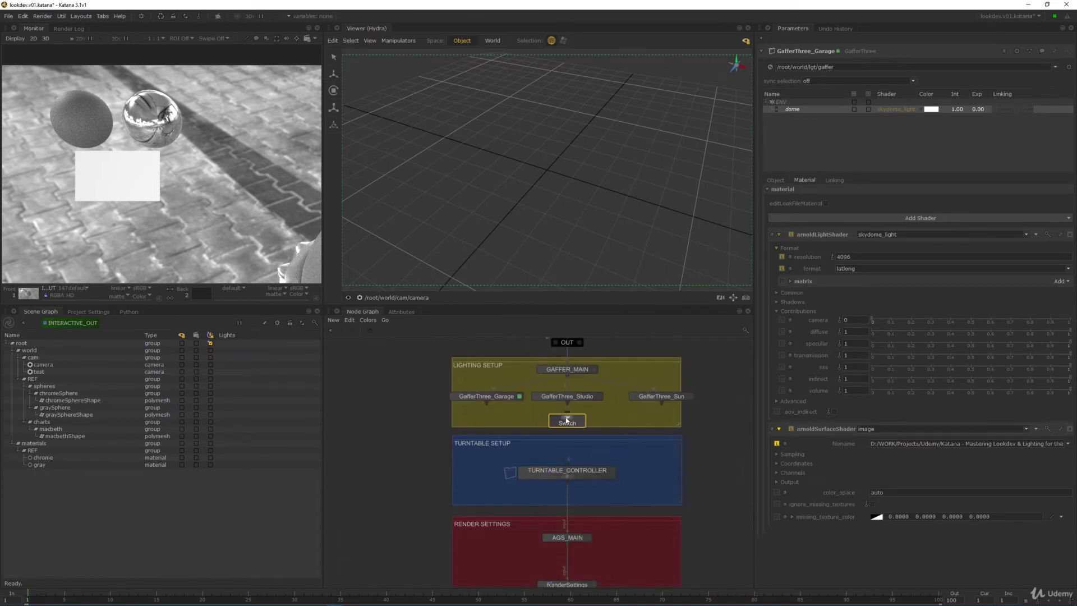
click(568, 419)
Connect the Garage, Studio and Sun nodes to the Switch in that order, and the Switch's output to TURNTABLE_CONTROLLER
scroll(526, 420, up, 4)
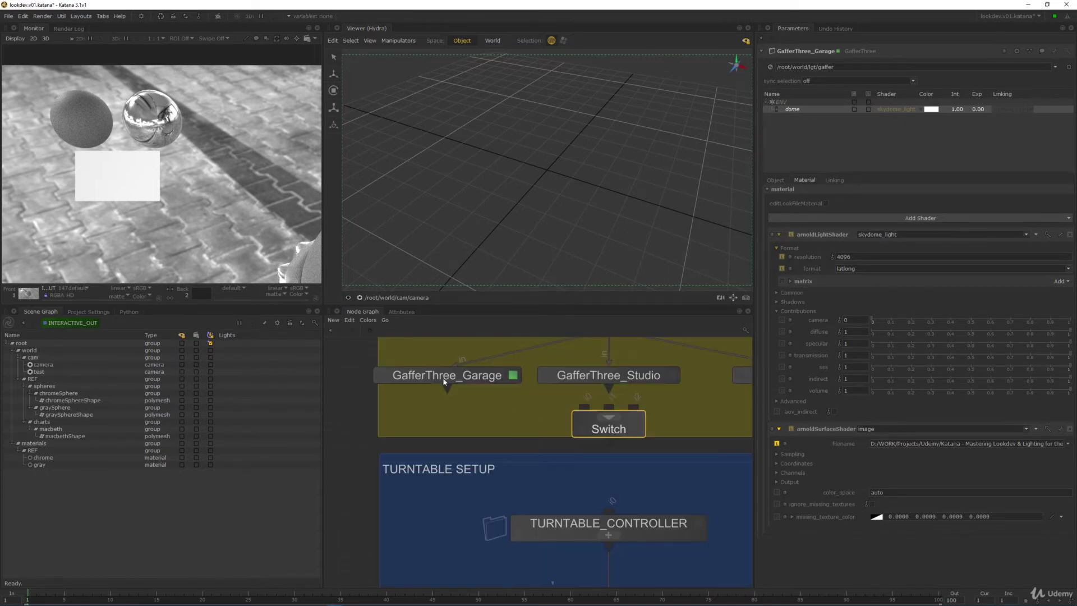
drag(447, 388, 583, 421)
drag(609, 388, 609, 430)
middle_drag(728, 430, 653, 438)
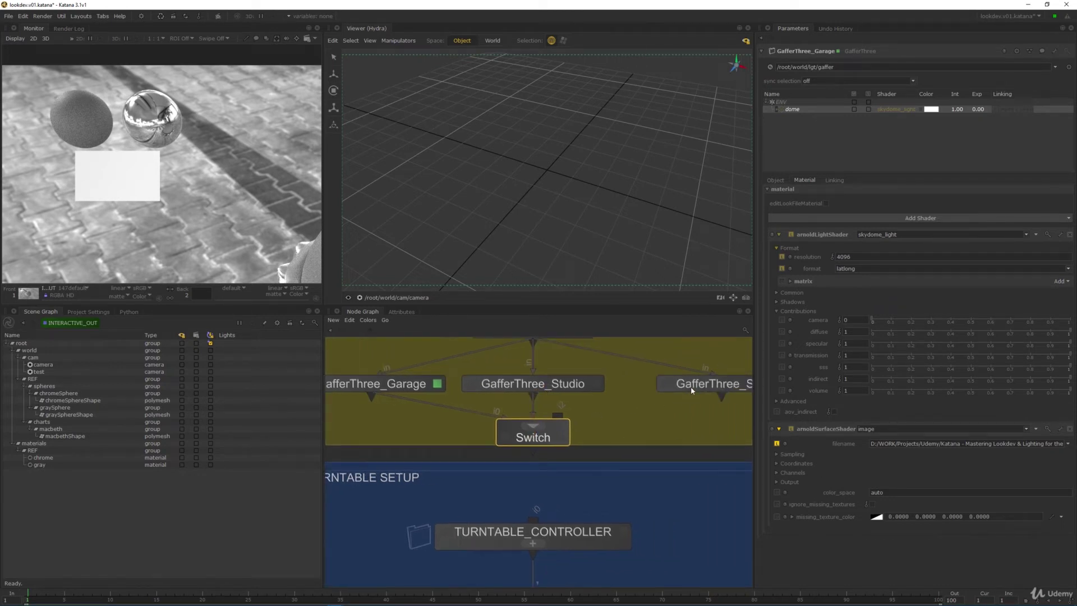
drag(721, 398, 532, 530)
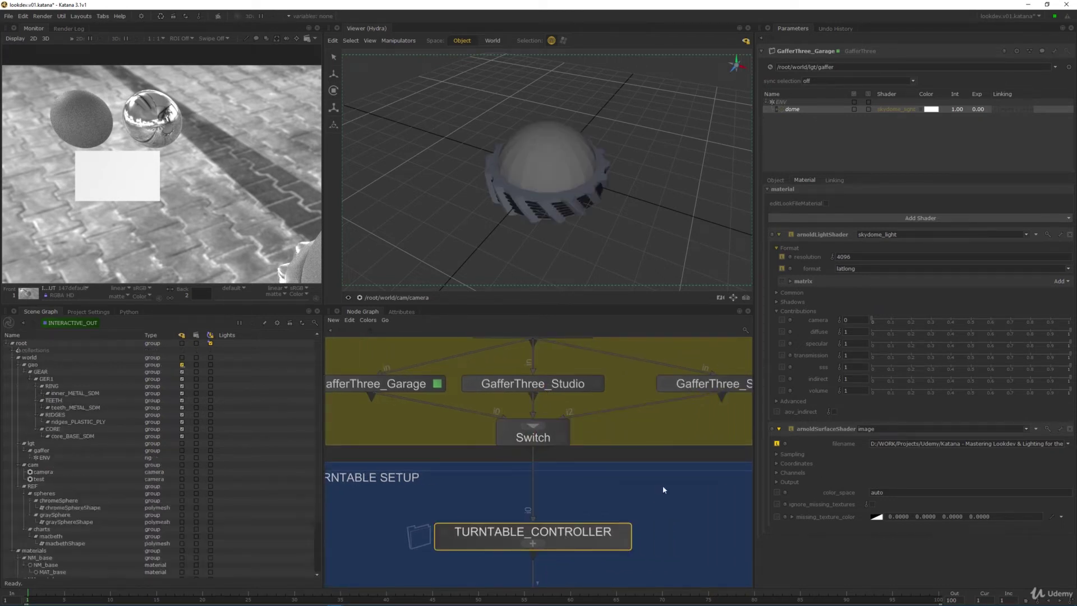
Route the GafferThree_Sun connection neatly into the Switch with one dot below the Sun node and another beside the Switch
middle_drag(666, 420, 611, 426)
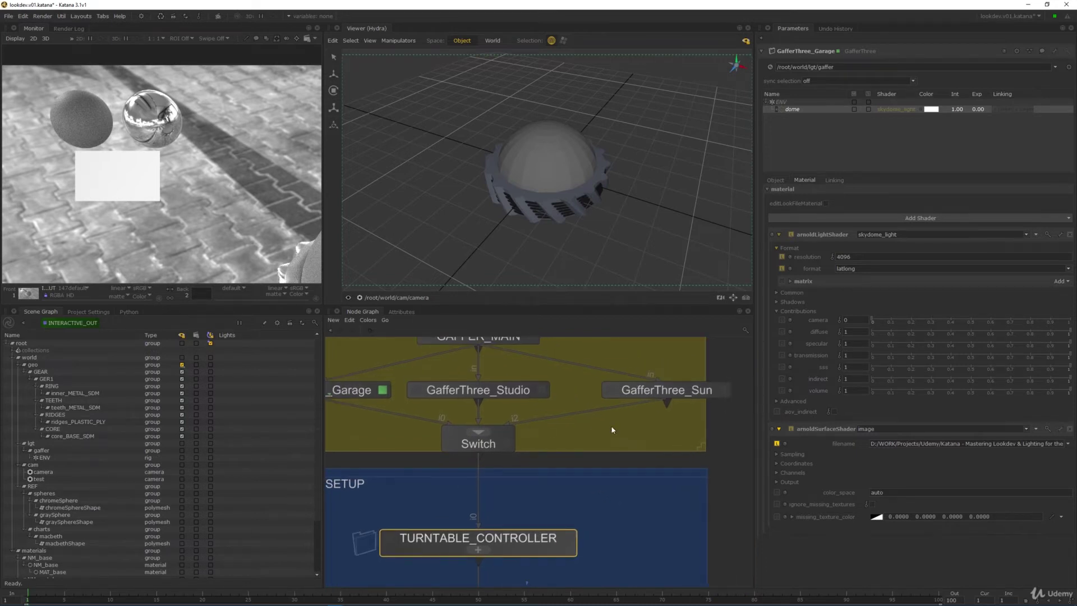
key(period)
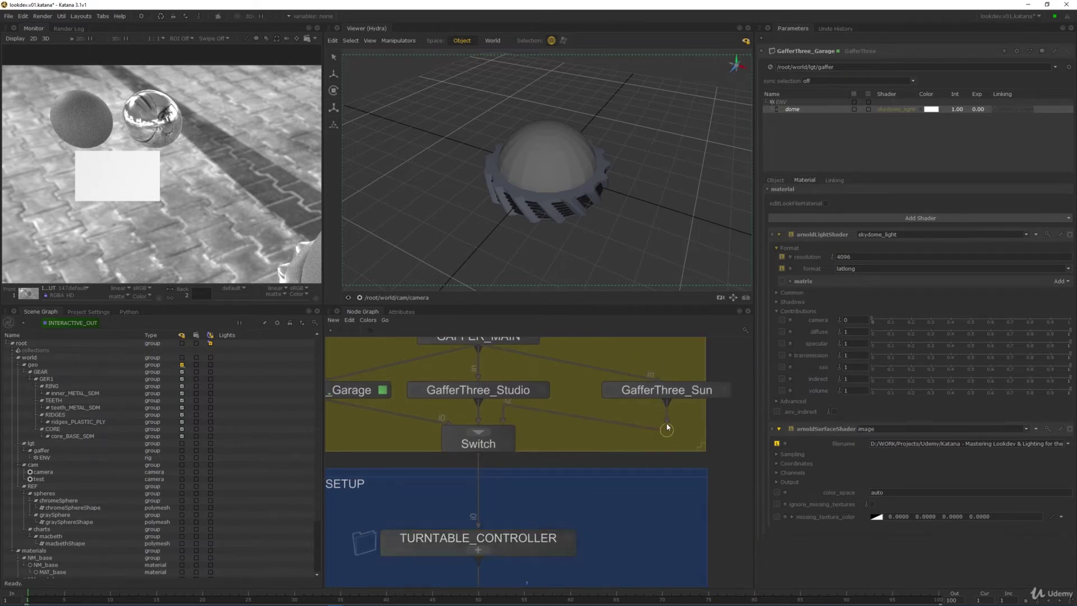
click(675, 420)
key(period)
click(517, 440)
middle_drag(568, 411, 609, 424)
drag(708, 433, 709, 459)
Route the GafferThree_Garage connection into the Switch with one dot beside the Switch and another below the Garage node
middle_drag(525, 408, 633, 429)
key(period)
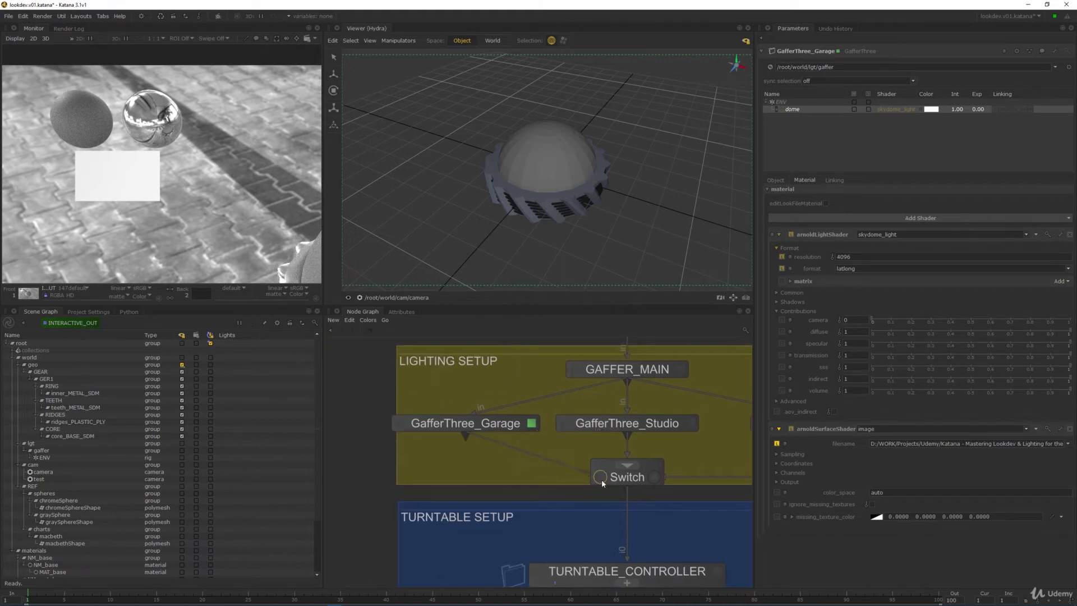
click(494, 456)
drag(468, 477, 504, 478)
Insert a dot above GafferThree_Garage on its connection from GAFFER_MAIN
middle_drag(562, 415, 545, 429)
click(529, 412)
key(period)
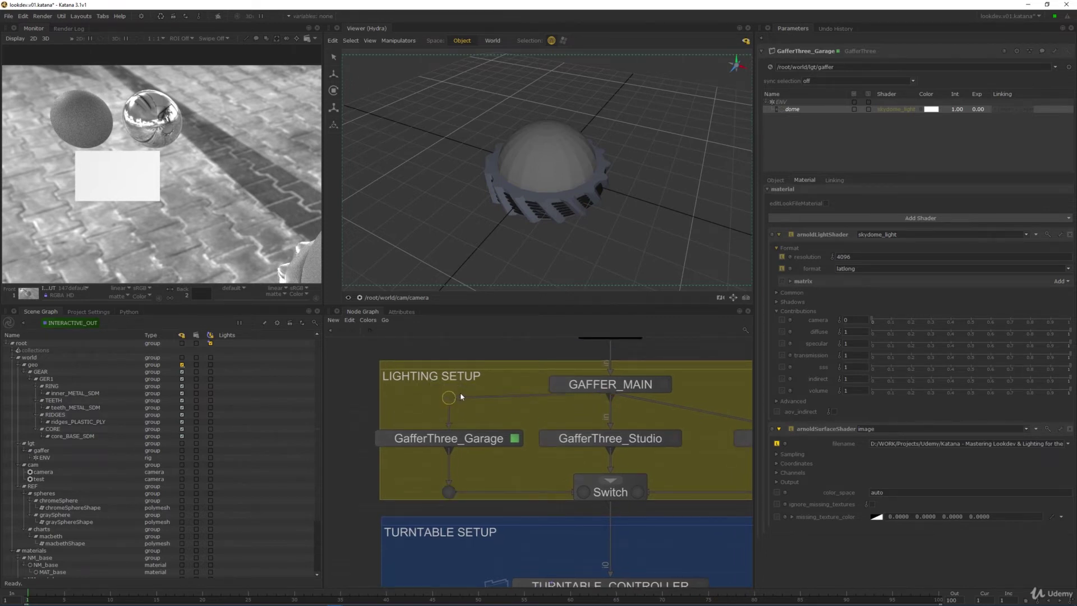
click(460, 393)
Add dots below GAFFER_MAIN on the Garage and Studio connections and level the dot above GafferThree_Garage with them
click(545, 398)
key(period)
click(594, 411)
click(611, 412)
key(period)
click(600, 400)
click(611, 413)
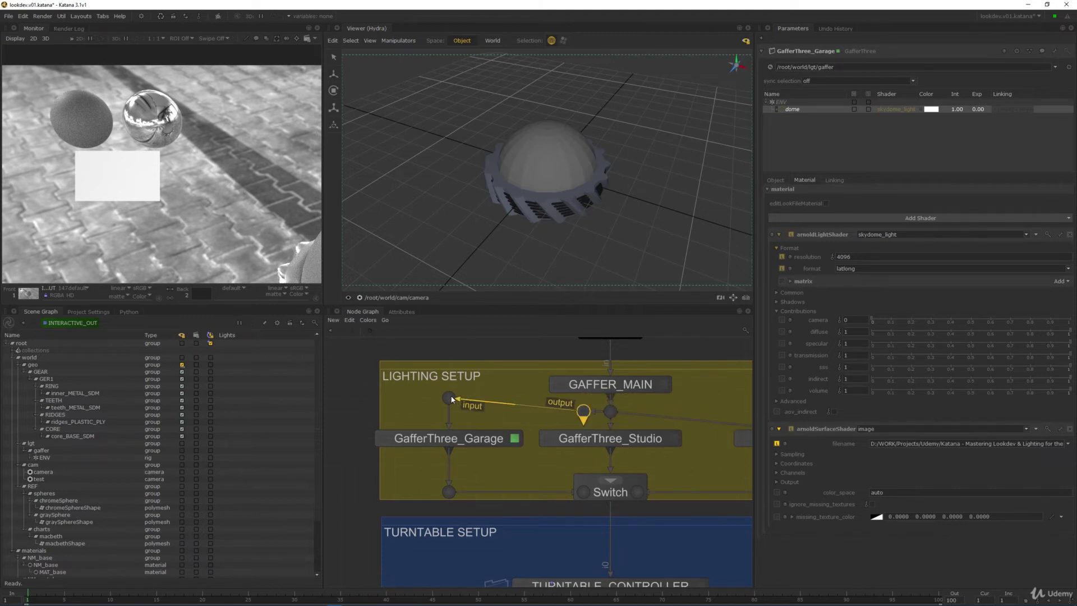
drag(449, 398, 449, 411)
Insert a dot above GafferThree_Sun, level with the central junction, and delete the surplus dot on the Garage branch
middle_drag(638, 406, 537, 405)
click(509, 411)
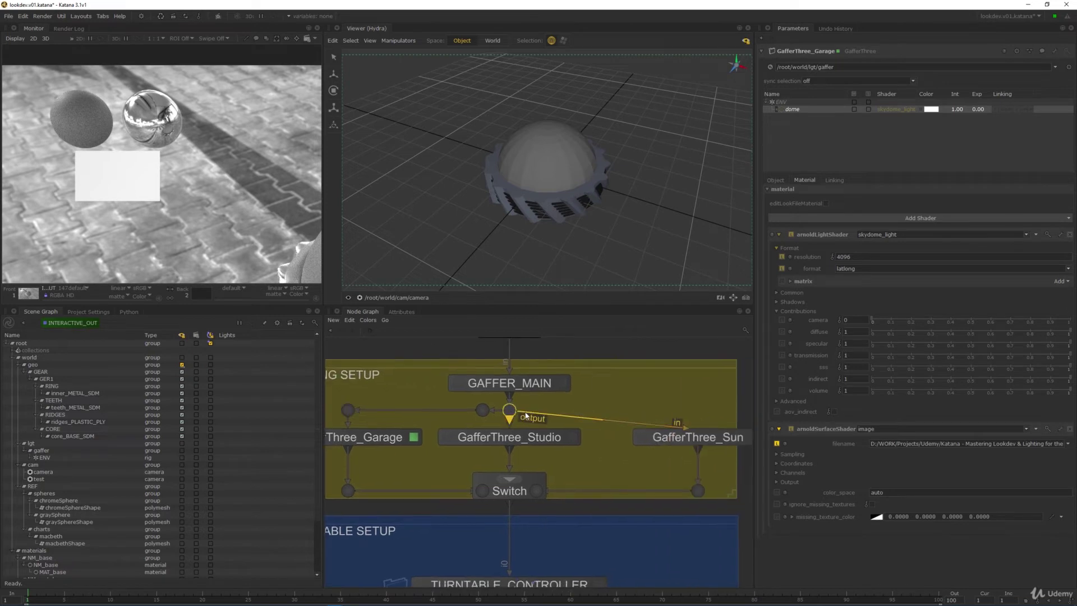
key(period)
click(645, 423)
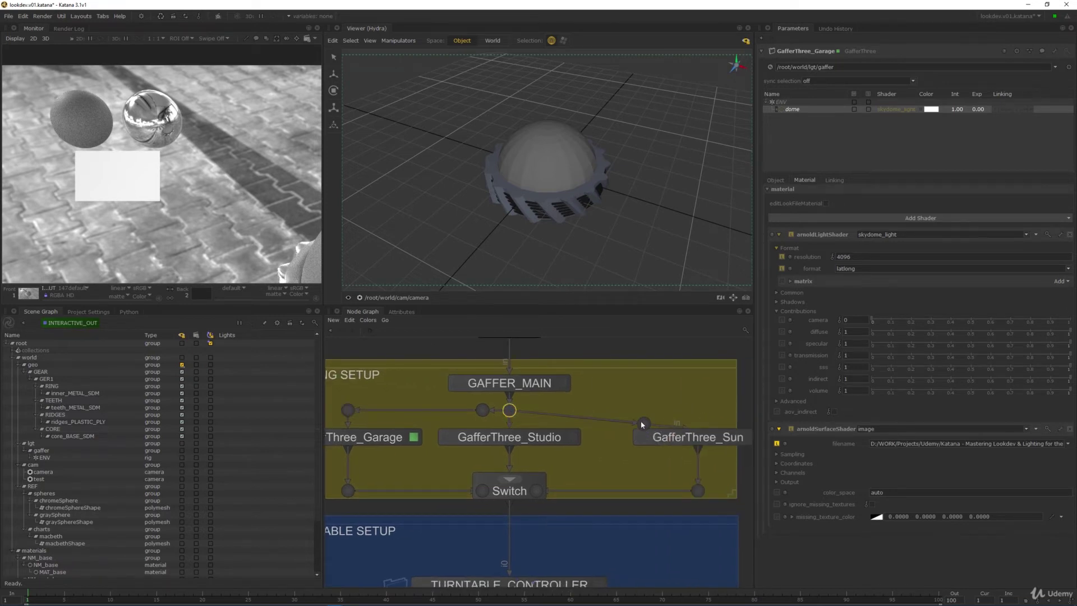
drag(642, 424, 696, 411)
click(483, 411)
key(Delete)
View the Switch node with its parameters open and enable dimming of nodes not contributing to the viewed node
scroll(519, 504, up, 3)
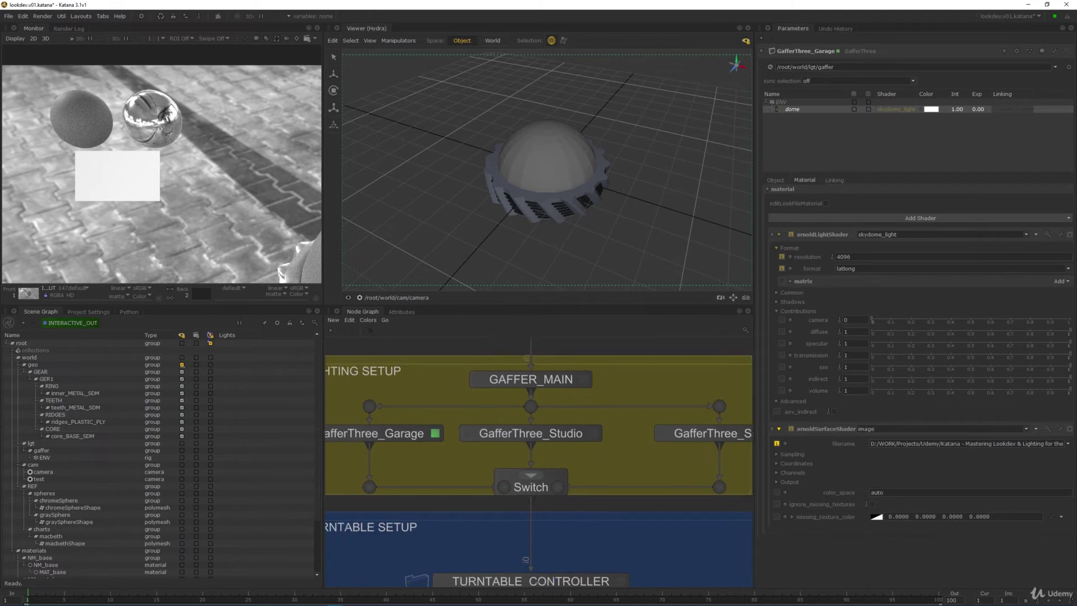
click(567, 429)
click(601, 427)
click(682, 417)
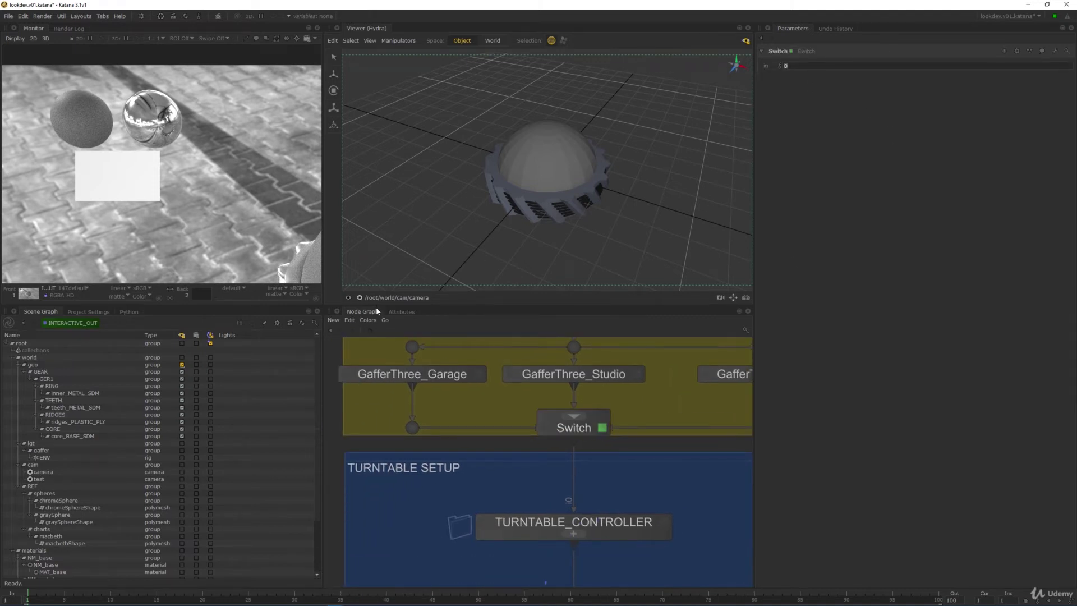
click(369, 320)
mouse_move(352, 321)
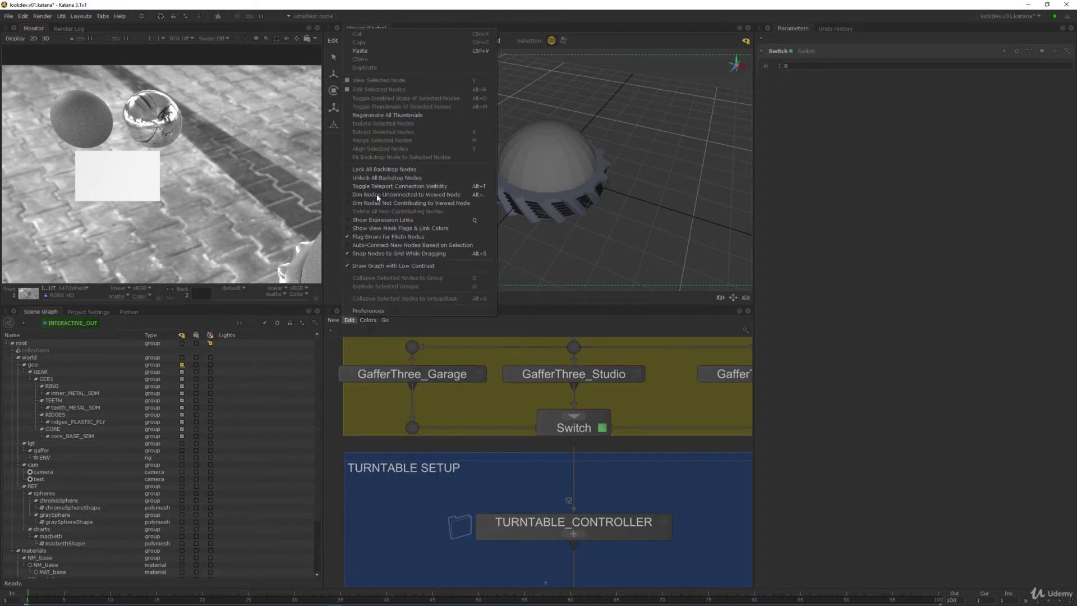
click(375, 203)
Test the Switch with input value 1 for GafferThree_Studio and leave it set to 2 for GafferThree_Sun
scroll(610, 446, down, 3)
middle_drag(594, 442, 547, 427)
scroll(521, 421, up, 3)
double_click(786, 65)
text(1)
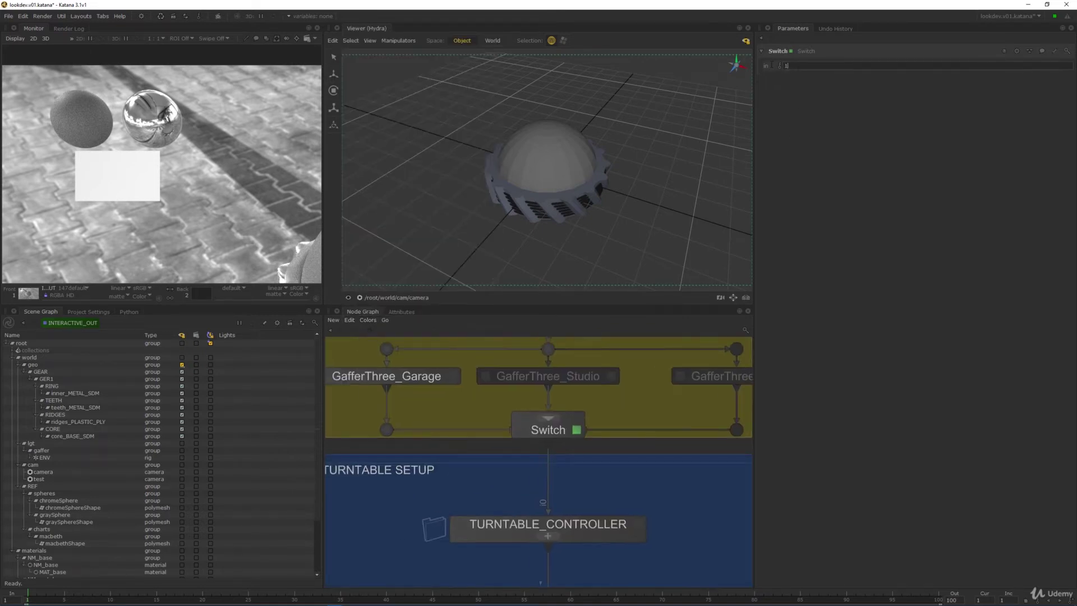
key(Return)
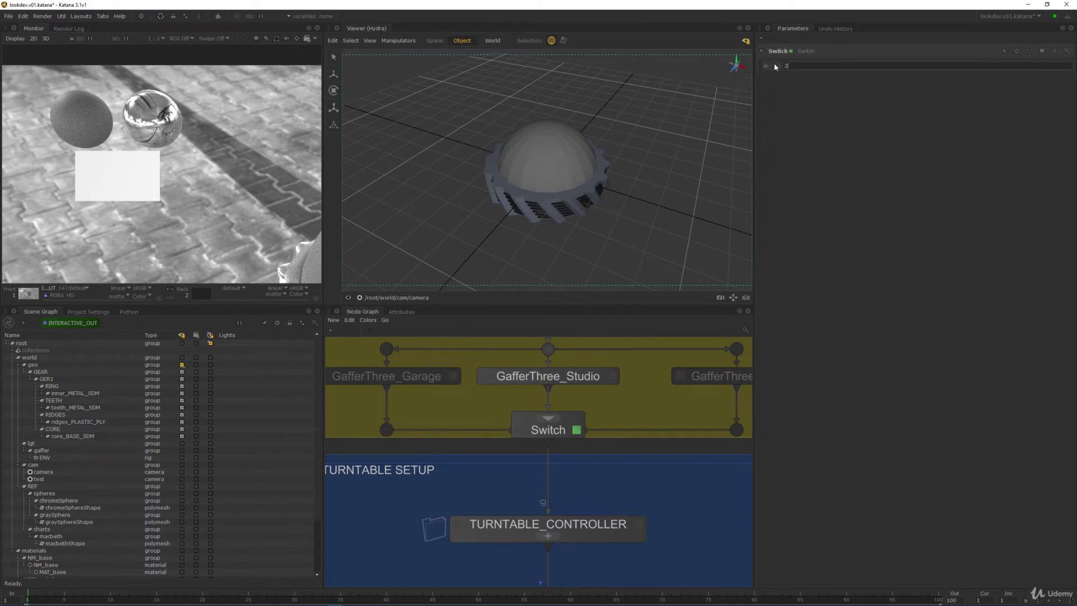
text(2)
key(Return)
Examine the whole gear render, the gear in the viewer and the node graph from LIGHTING SETUP up to OBJECT PROPERTIES
scroll(576, 431, down, 4)
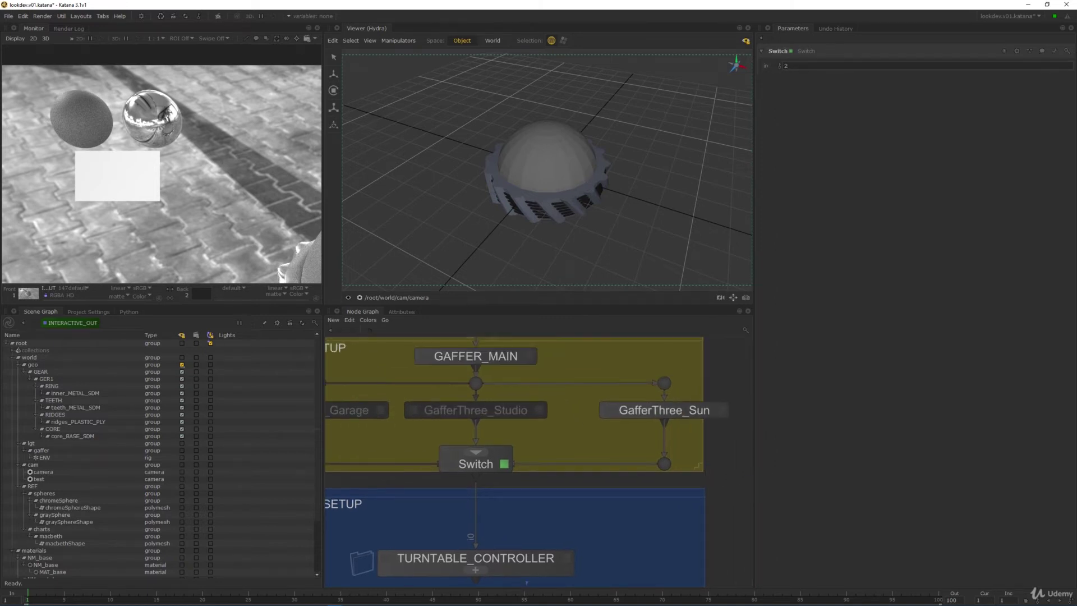
middle_drag(619, 459, 694, 420)
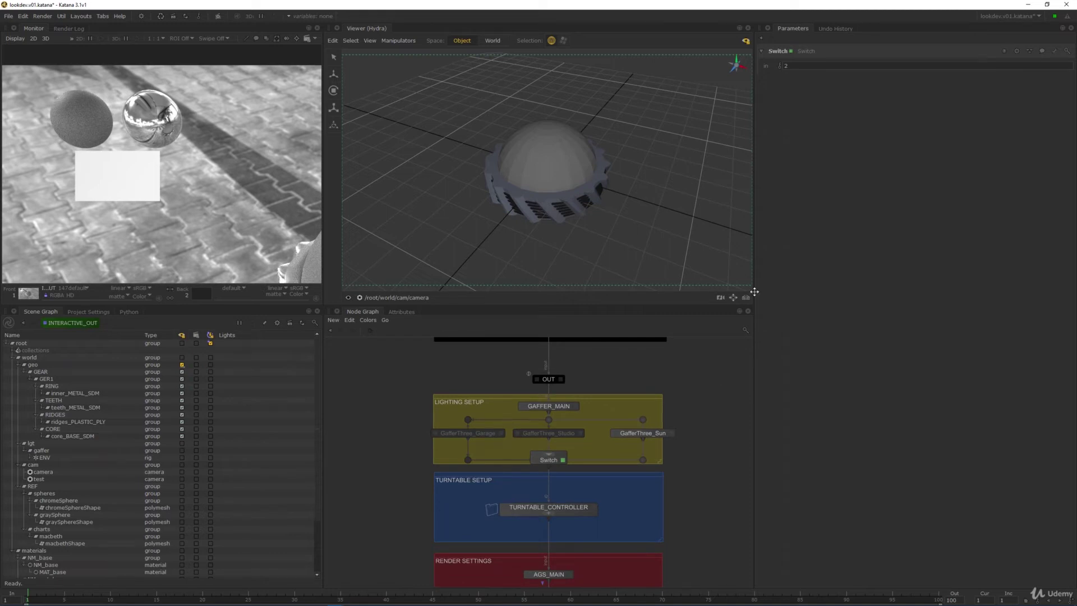
middle_drag(225, 187, 170, 137)
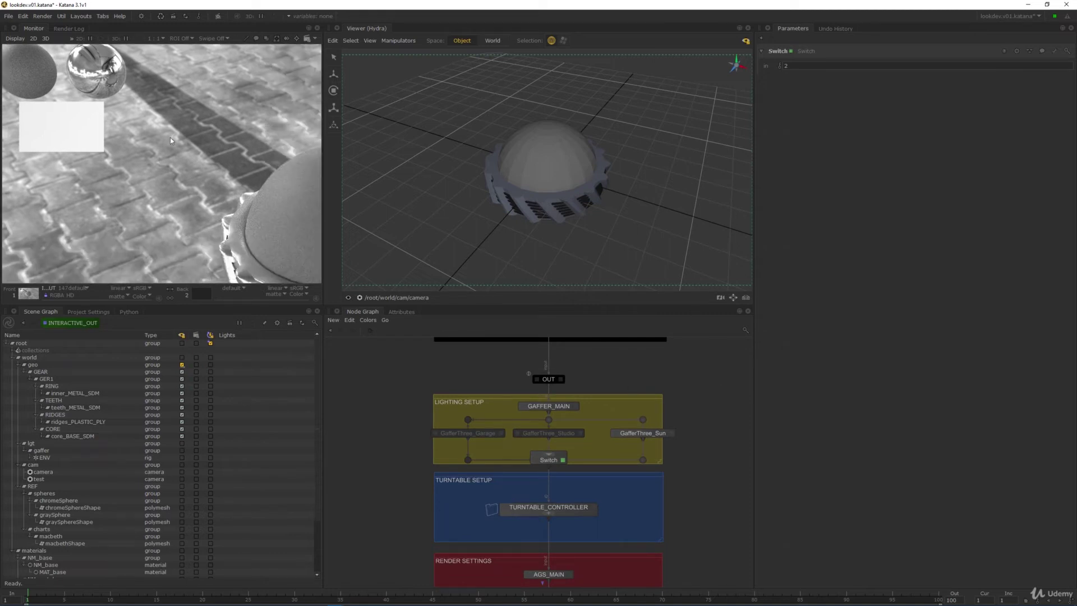
key(f)
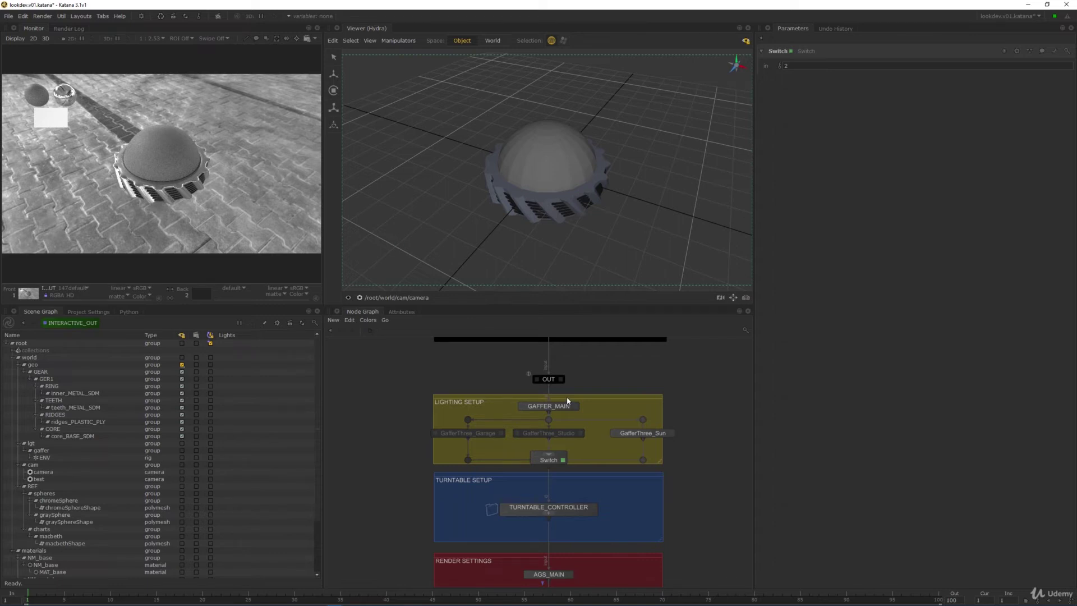
middle_drag(569, 406, 571, 428)
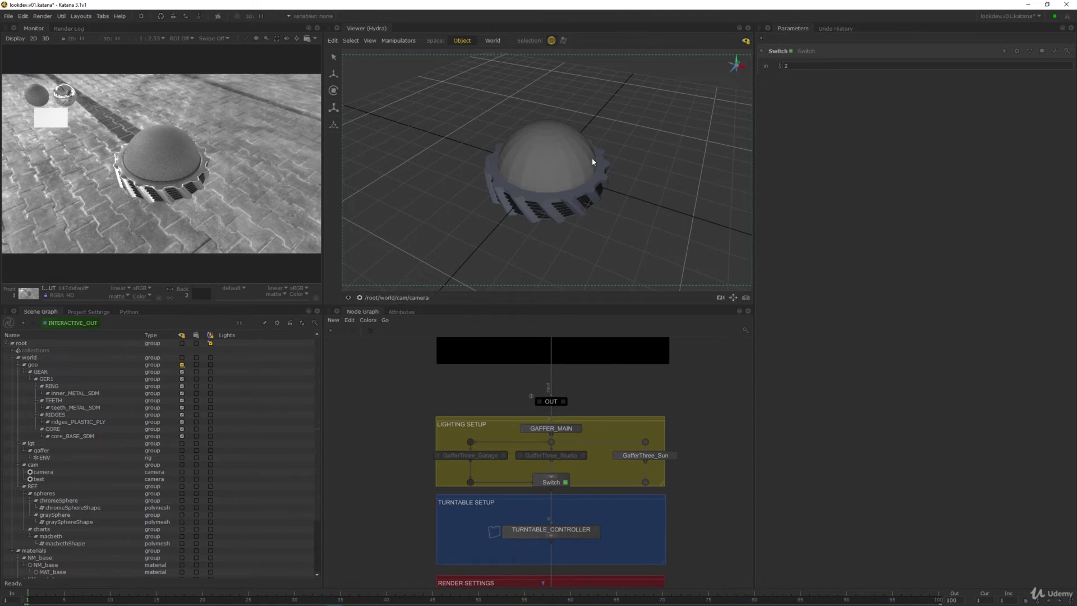
alt+drag(593, 162, 567, 135)
scroll(636, 450, down, 4)
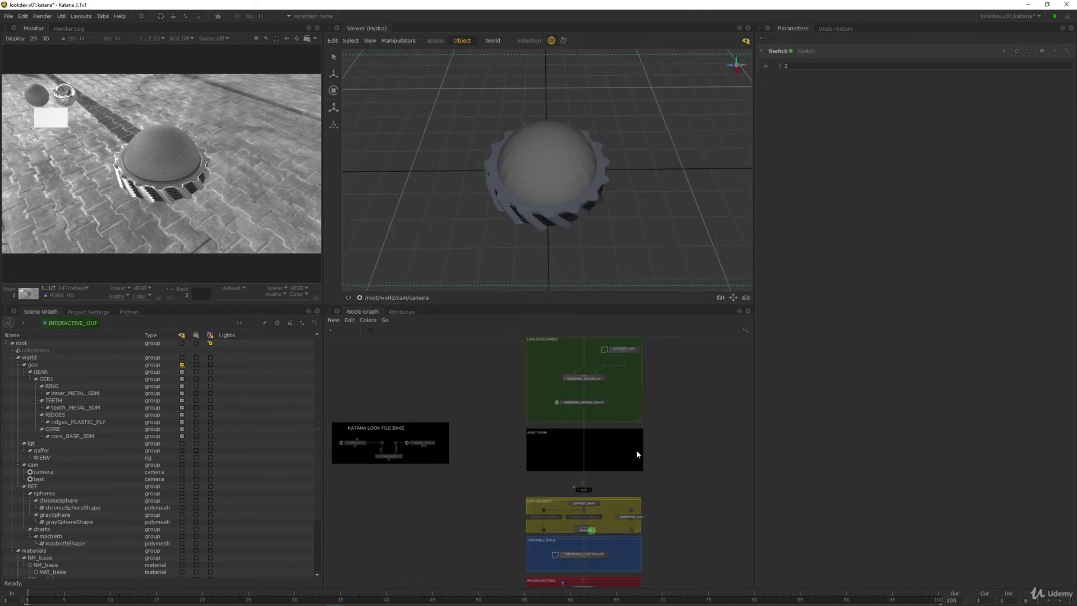
middle_drag(641, 339, 590, 424)
scroll(622, 450, up, 6)
scroll(603, 455, down, 8)
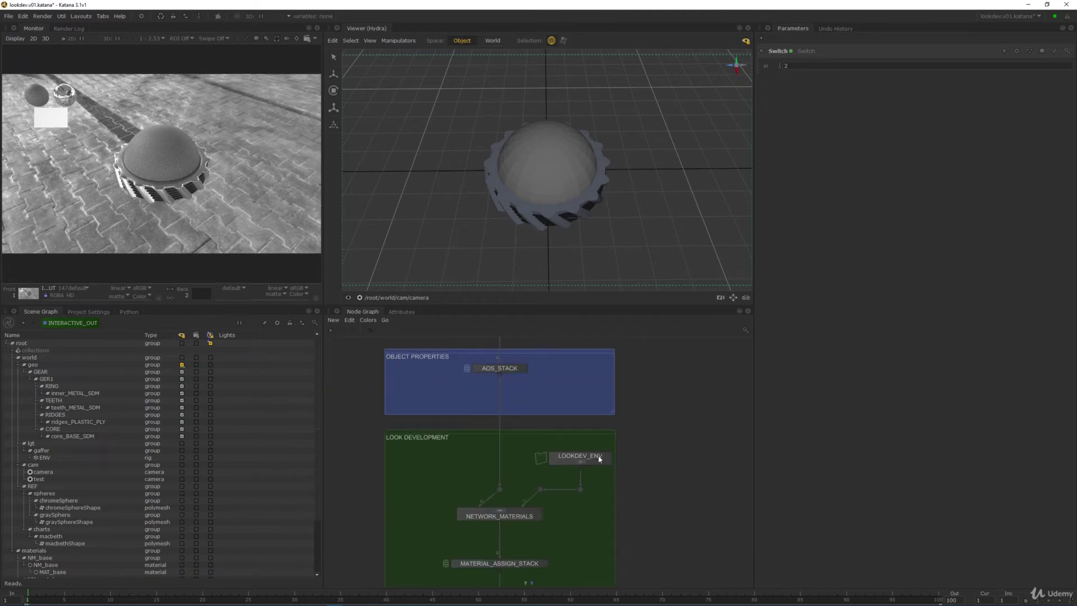
Enter the TURNTABLE_CONTROLLER group and inspect its camera nodes
scroll(603, 469, up, 5)
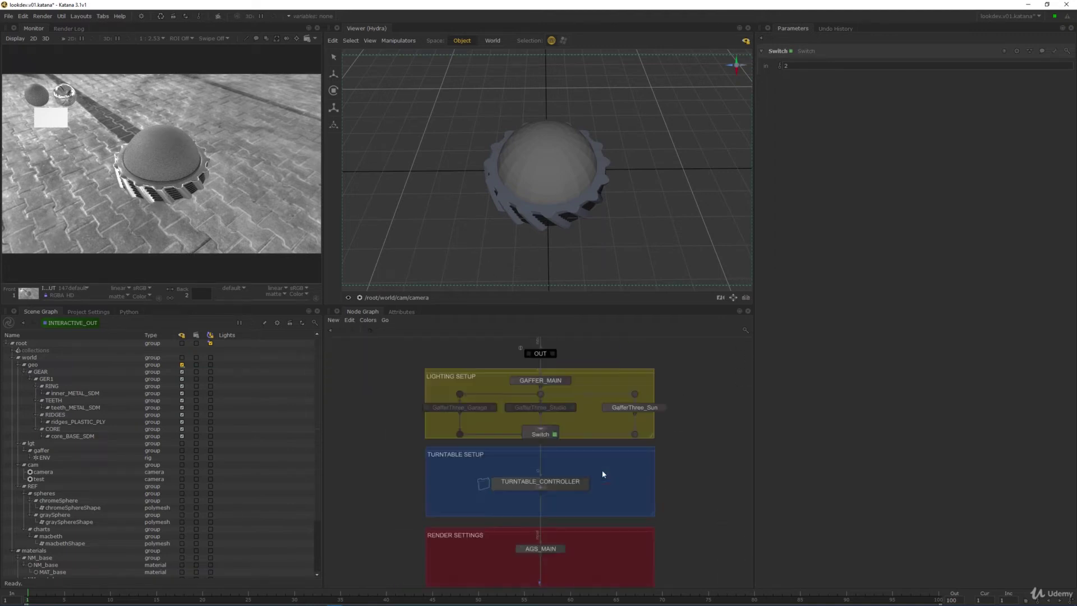
ctrl+middle_click(565, 485)
scroll(575, 374, up, 6)
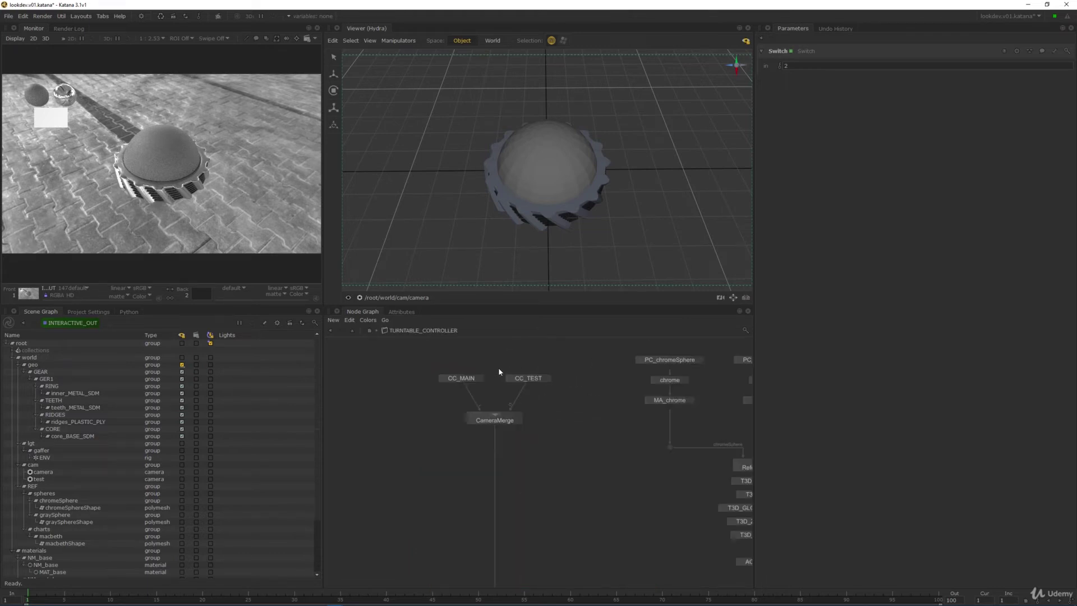
Open the CC_MAIN camera's parameters and reset all its translate and rotate values to default
middle_drag(499, 372, 556, 386)
key(e)
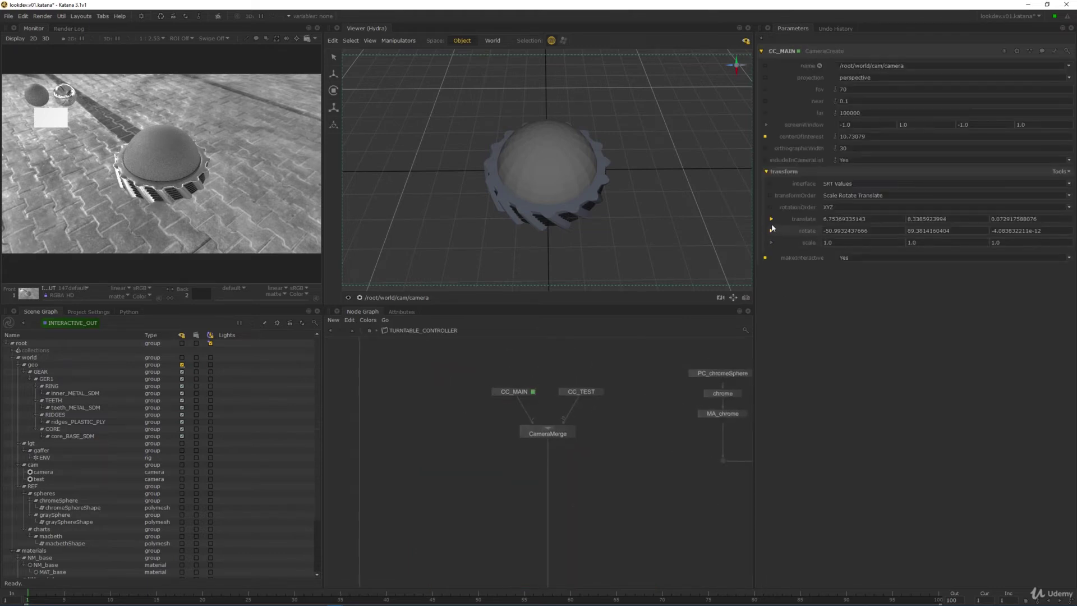
click(772, 219)
click(776, 304)
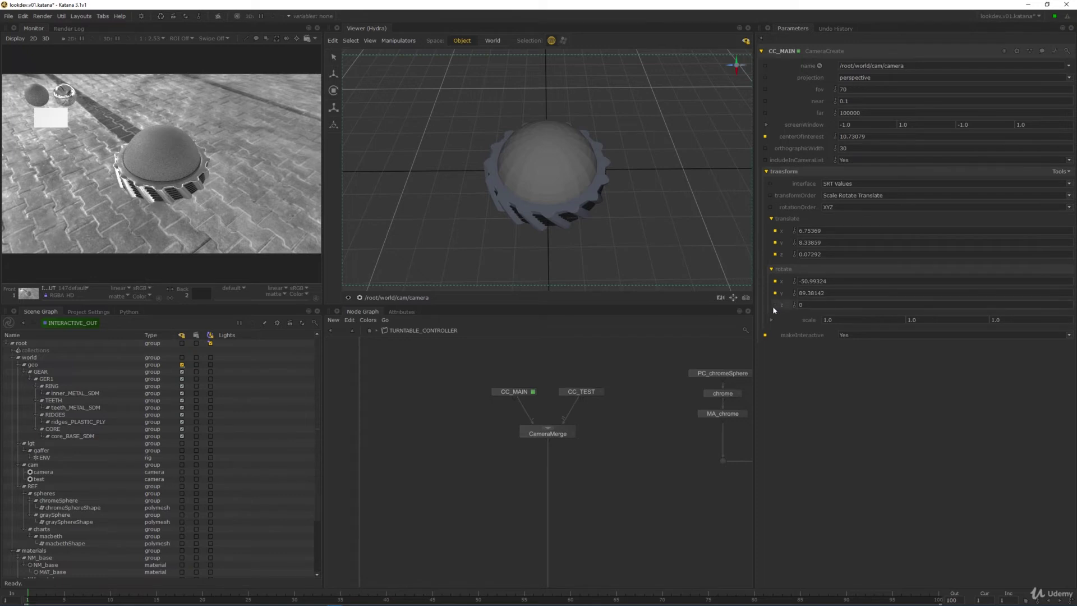
click(775, 293)
click(775, 281)
click(776, 254)
click(775, 242)
click(775, 231)
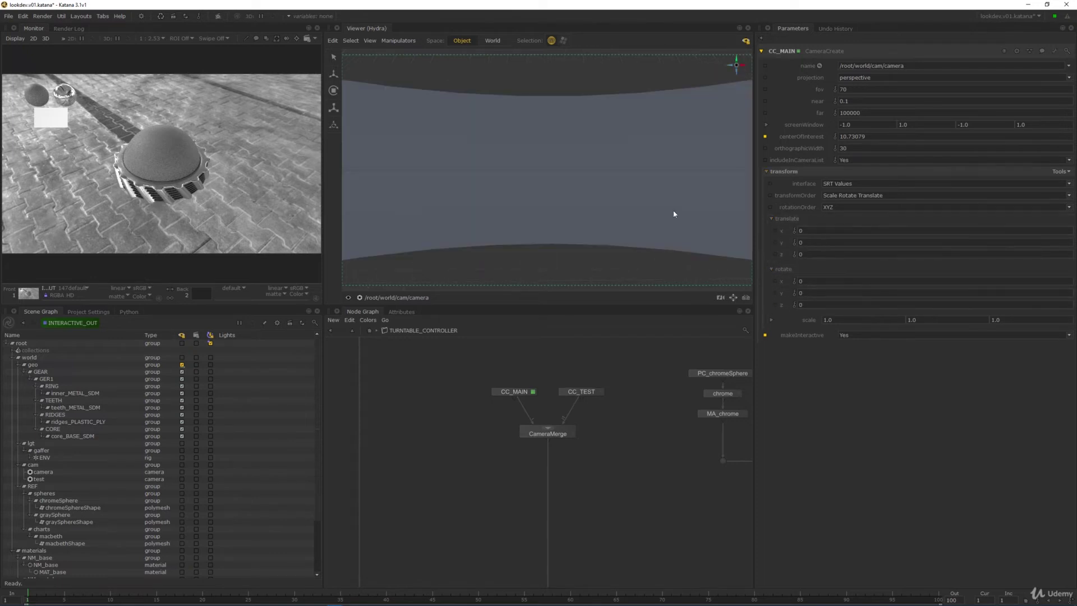
Set the CC_MAIN camera's translate z to 20 and its rotate x to 10
alt+right_drag(640, 168, 555, 168)
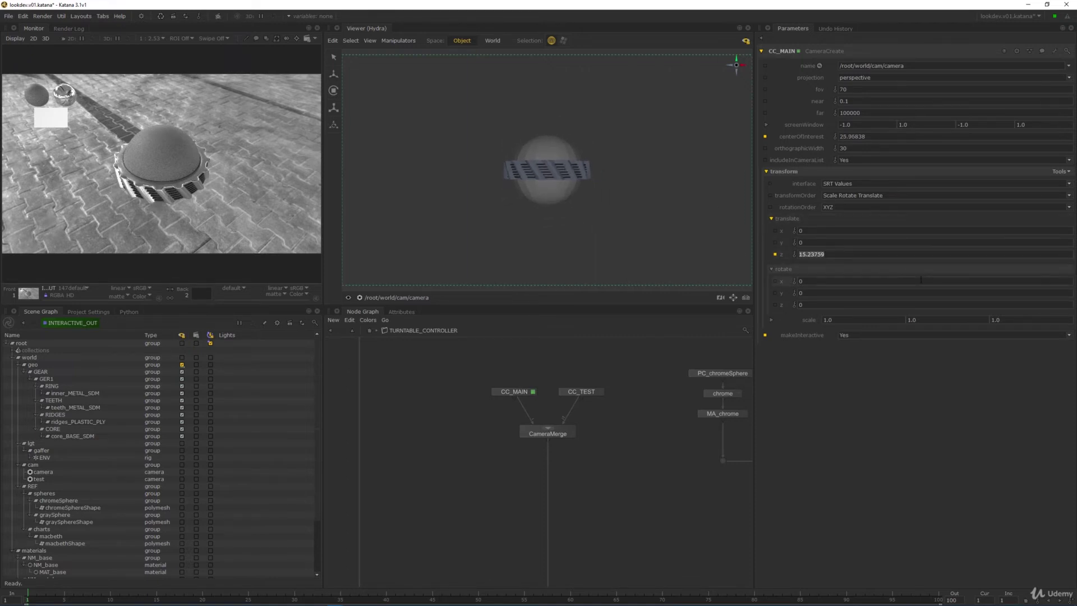
text(20)
key(Return)
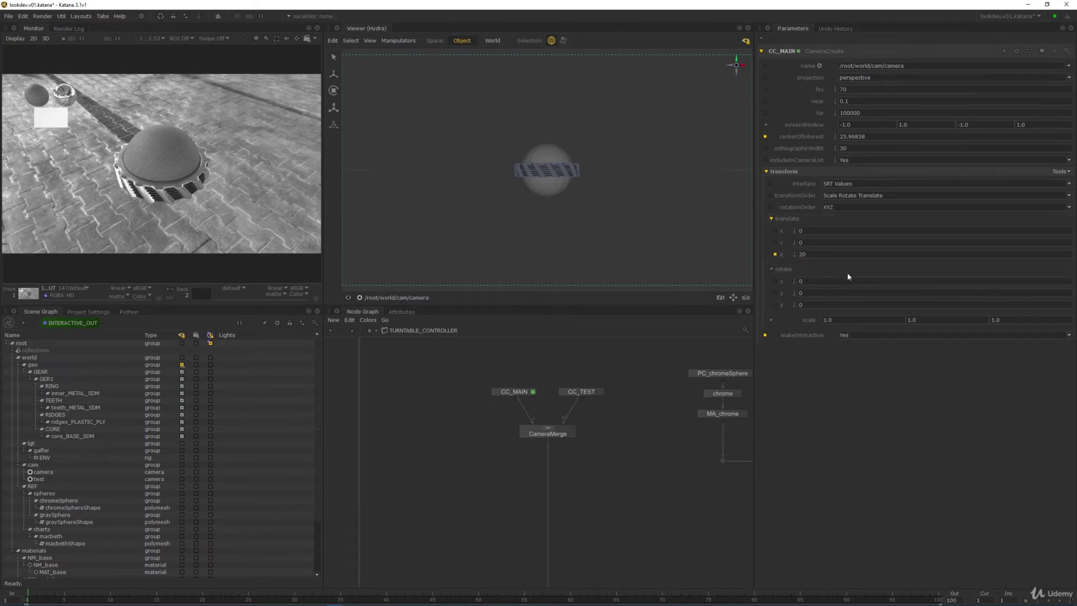
click(820, 281)
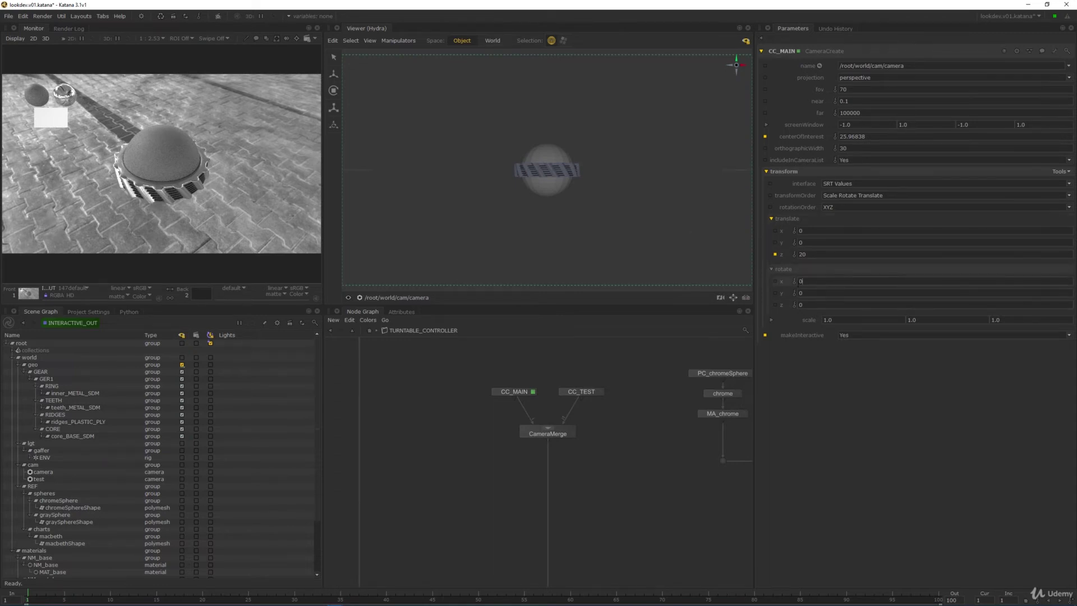
text(10)
key(Return)
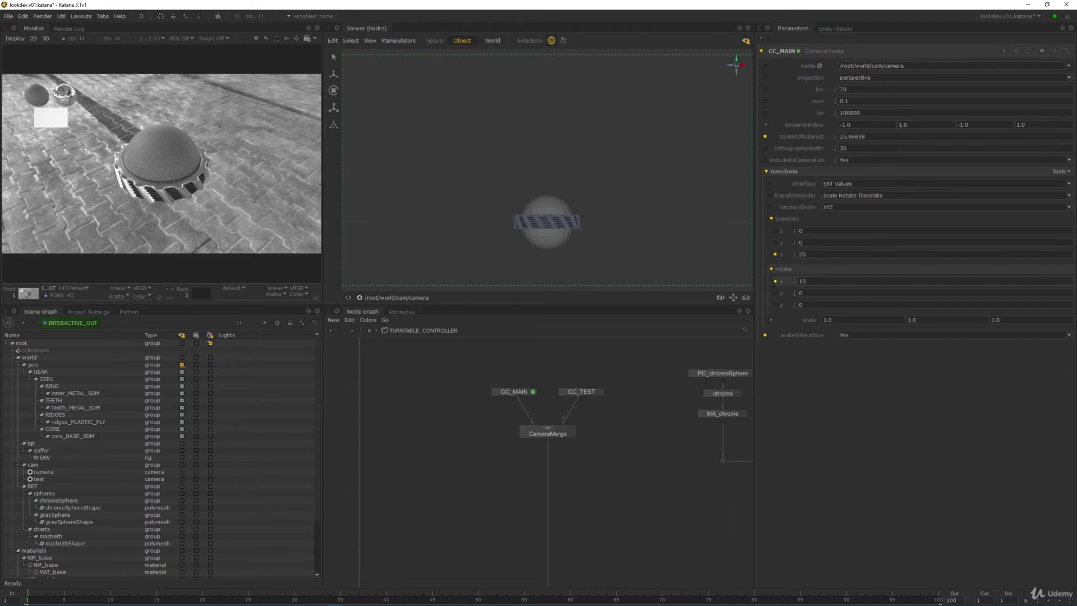
Switch the viewer to persp and examine the render camera's position and tilt relative to the gear from the side
click(377, 298)
click(380, 329)
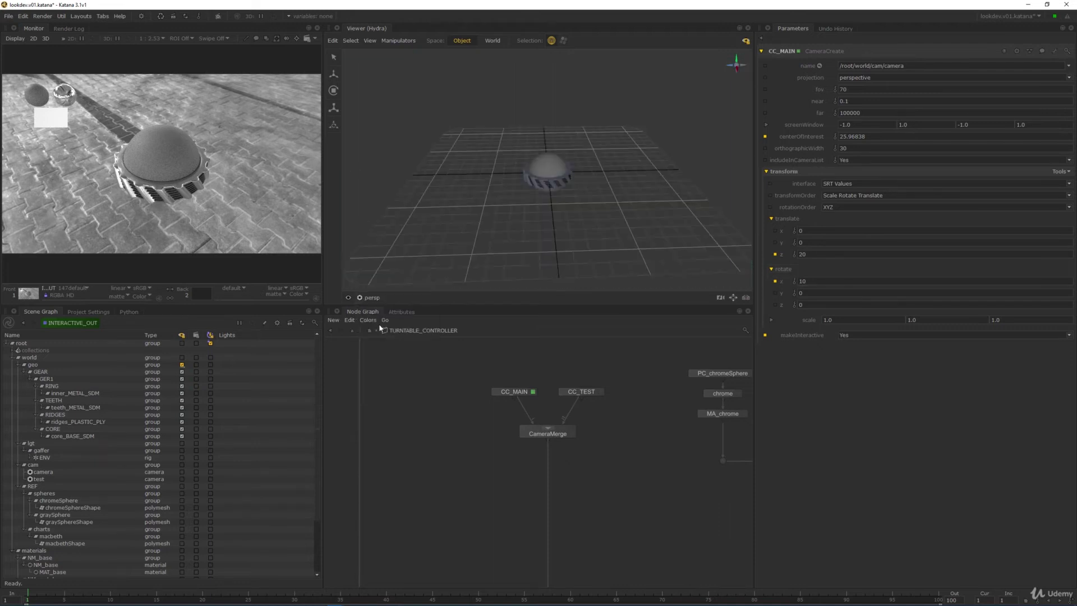
alt+drag(583, 223, 371, 183)
scroll(371, 183, down, 10)
scroll(517, 195, up, 4)
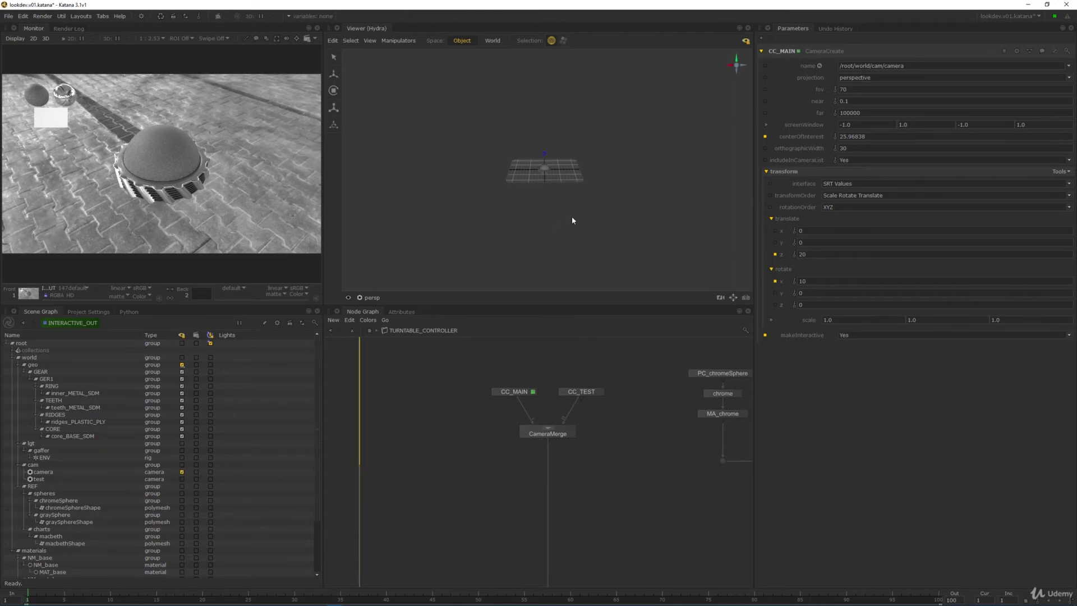
alt+drag(572, 218, 541, 178)
scroll(592, 185, up, 7)
scroll(592, 185, down, 5)
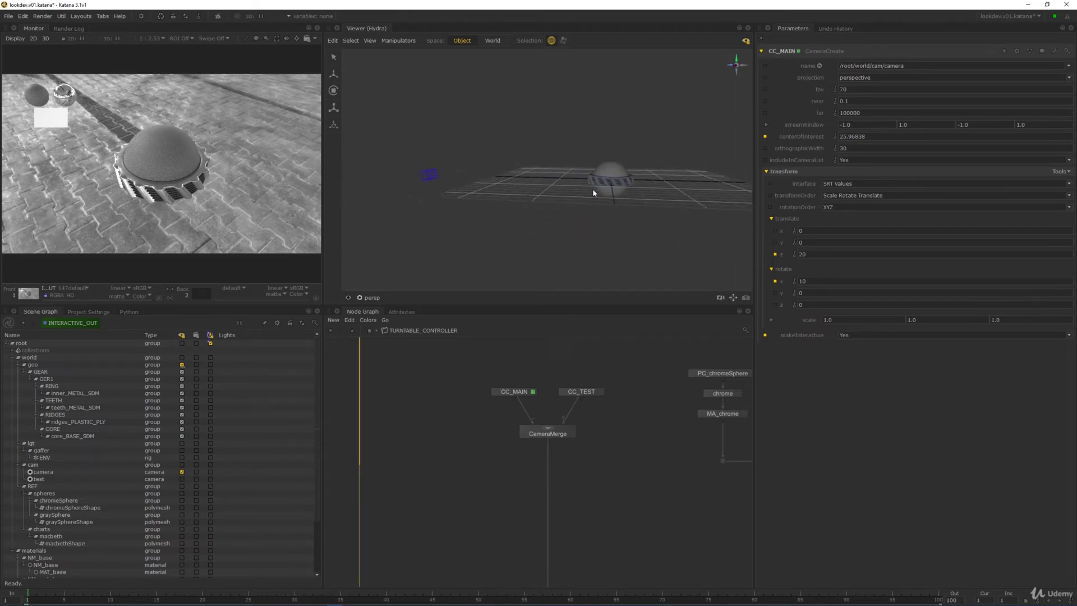
Set CC_MAIN's rotate x to -15 and its translate y to 5 so the camera looks down at the gear
drag(820, 281, 770, 281)
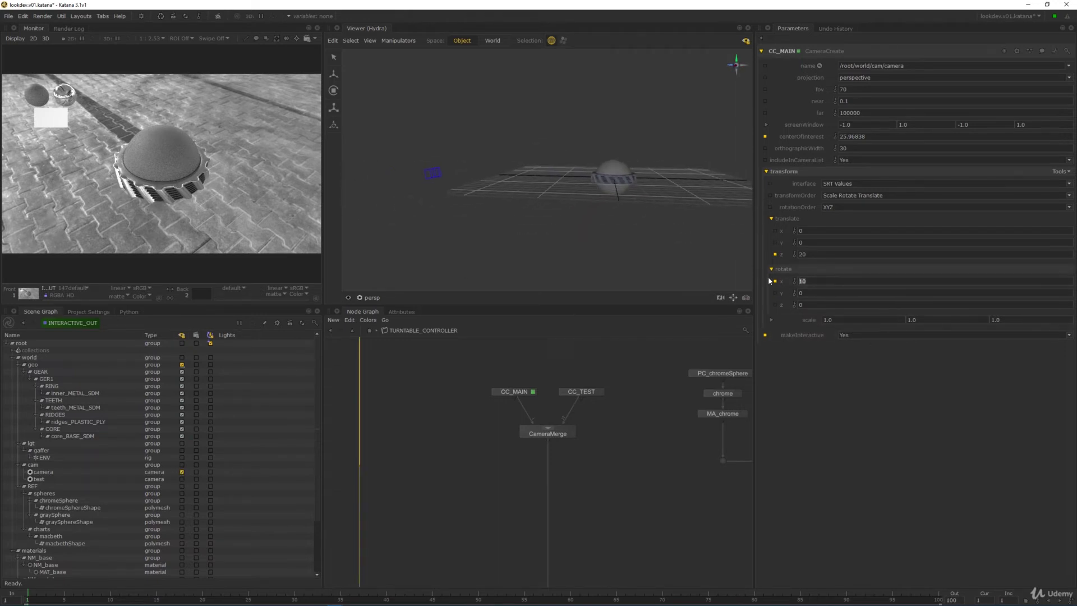
text(-15)
key(Return)
drag(802, 242, 769, 243)
text(10)
key(Return)
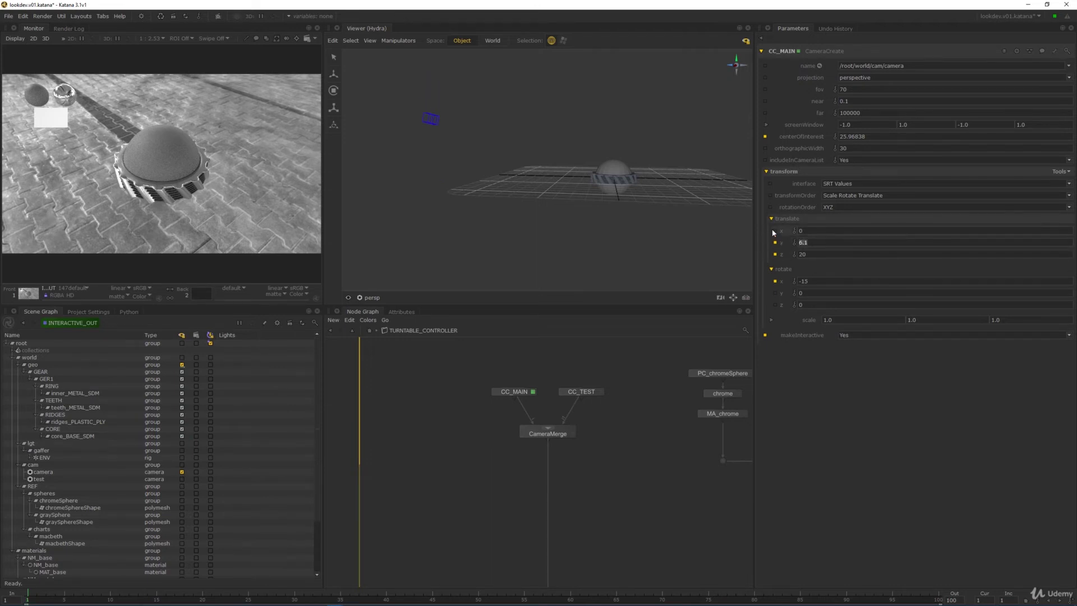
text(5)
key(Return)
Look through /root/world/cam/camera, then set CC_MAIN's fov to 55 and makeInteractive to No
click(361, 298)
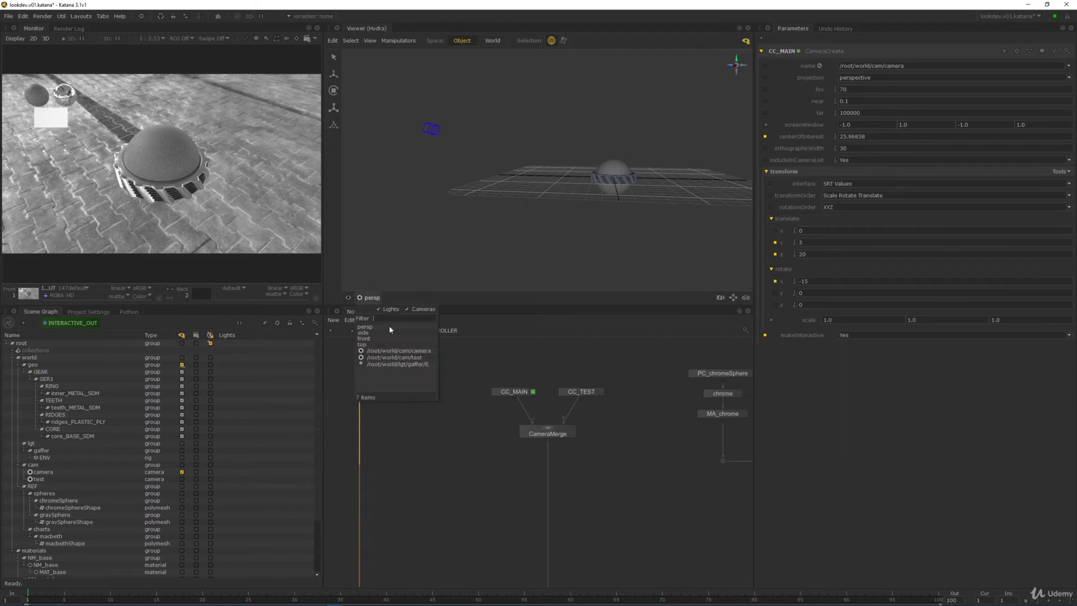
click(399, 348)
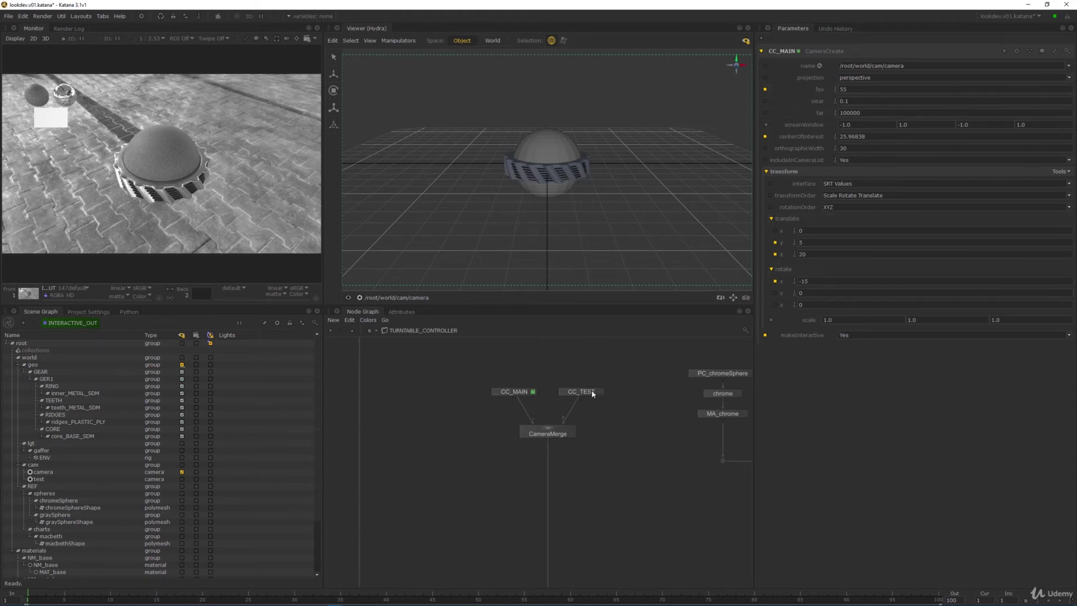
click(874, 335)
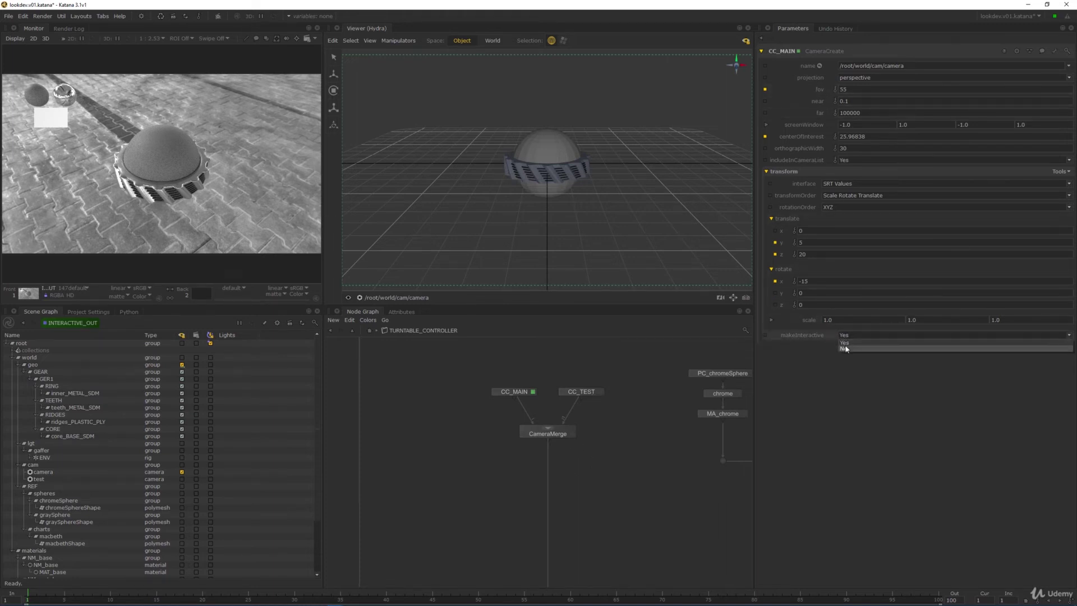
click(845, 348)
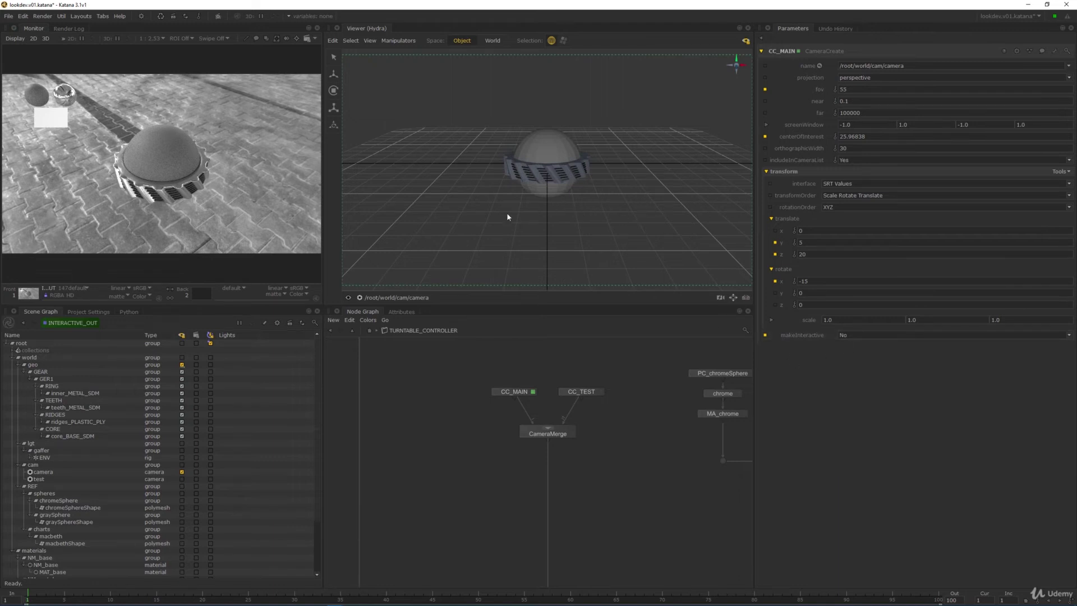
Leave the TURNTABLE_CONTROLLER group and render the scene from the INTERACTIVE_OUT node
middle_drag(640, 500, 635, 251)
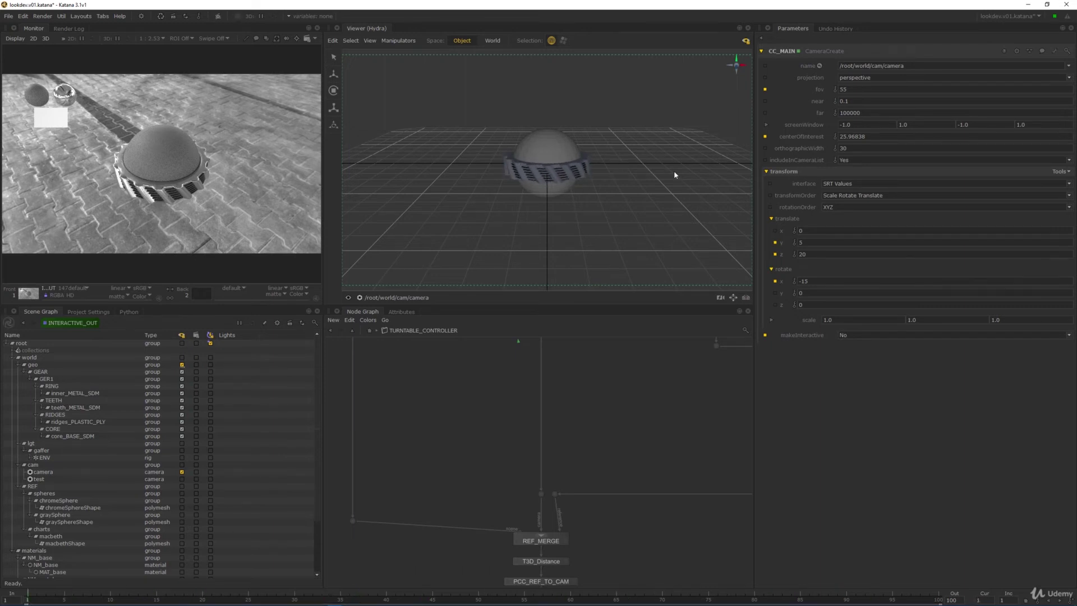
middle_drag(607, 419, 613, 470)
scroll(610, 521, down, 6)
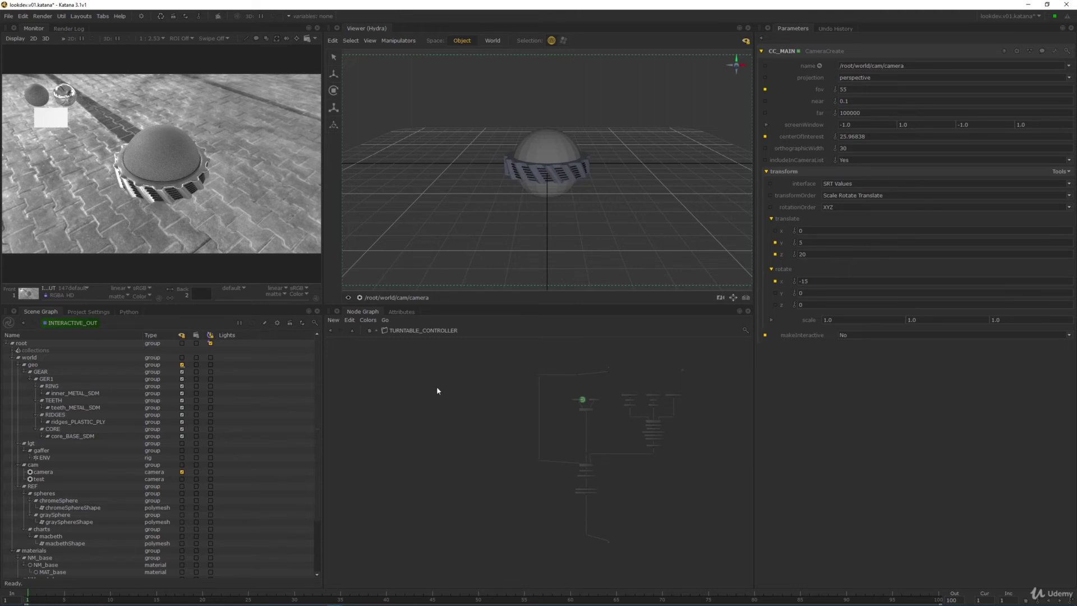
click(370, 330)
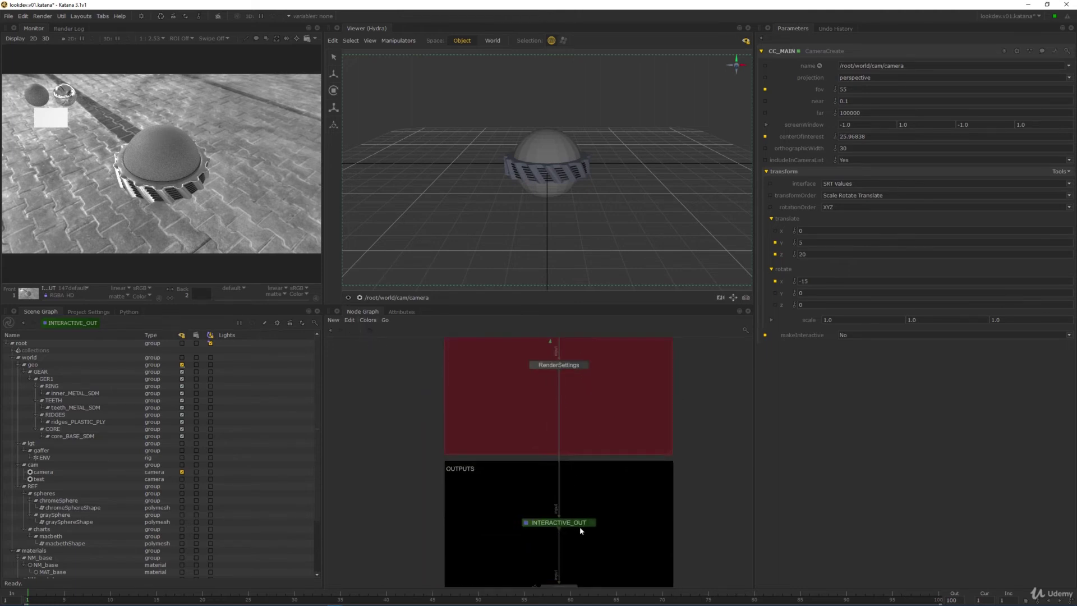
middle_drag(580, 531, 605, 449)
right_click(605, 449)
click(618, 452)
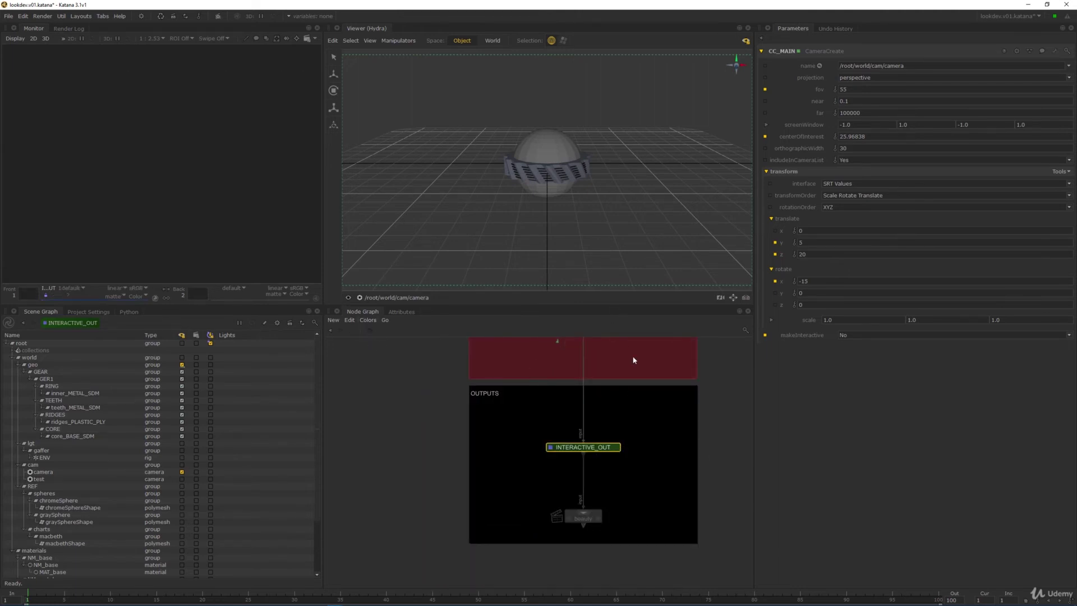
In GAFFER_MAIN, set the dome skydome light's camera contribution to 1
middle_drag(633, 360, 649, 515)
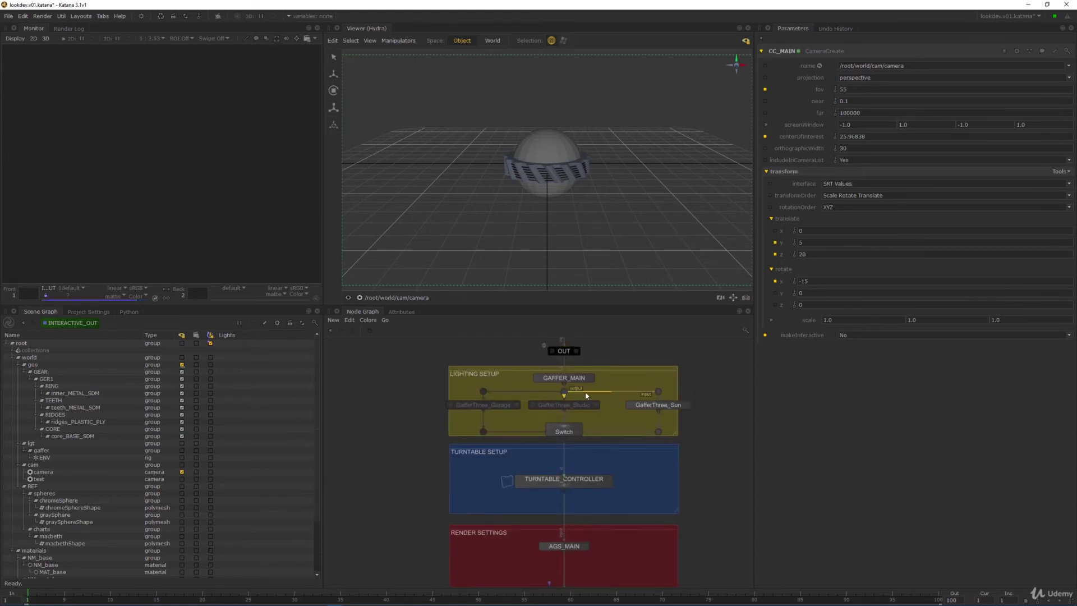
click(590, 378)
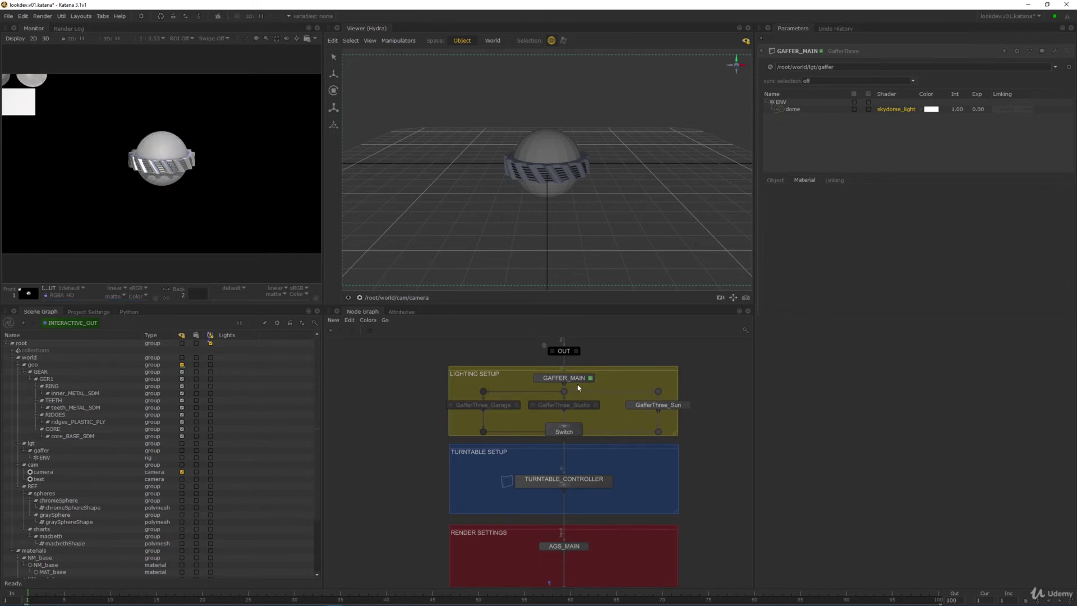
click(577, 383)
click(793, 110)
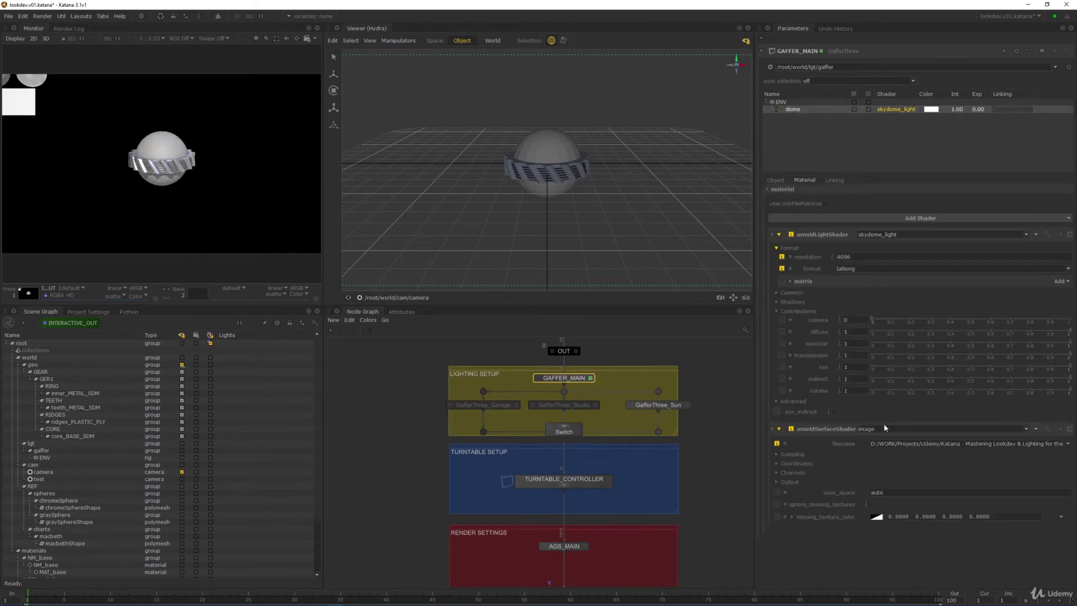
drag(851, 320, 803, 311)
text(1)
key(Return)
Display the REF group with its spheres and Macbeth chart in the viewer
middle_drag(507, 519, 525, 481)
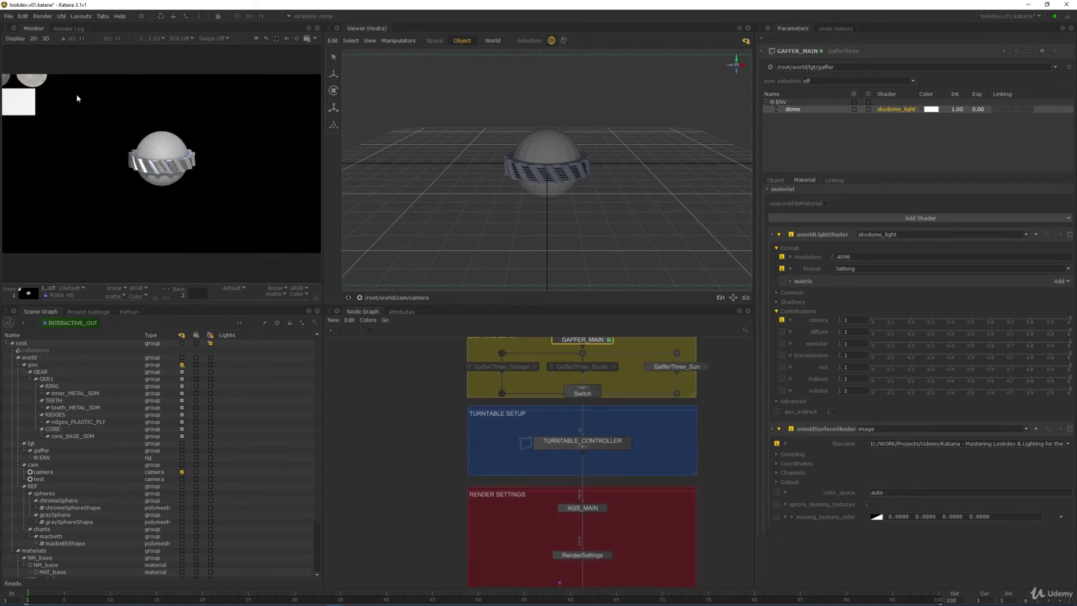
middle_drag(613, 334, 602, 452)
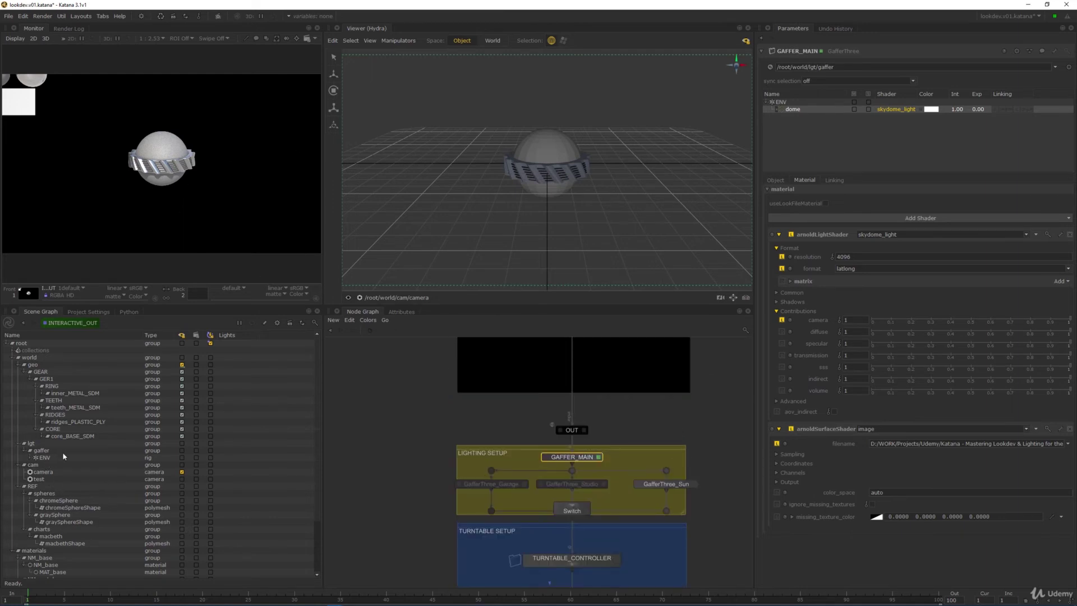
click(58, 487)
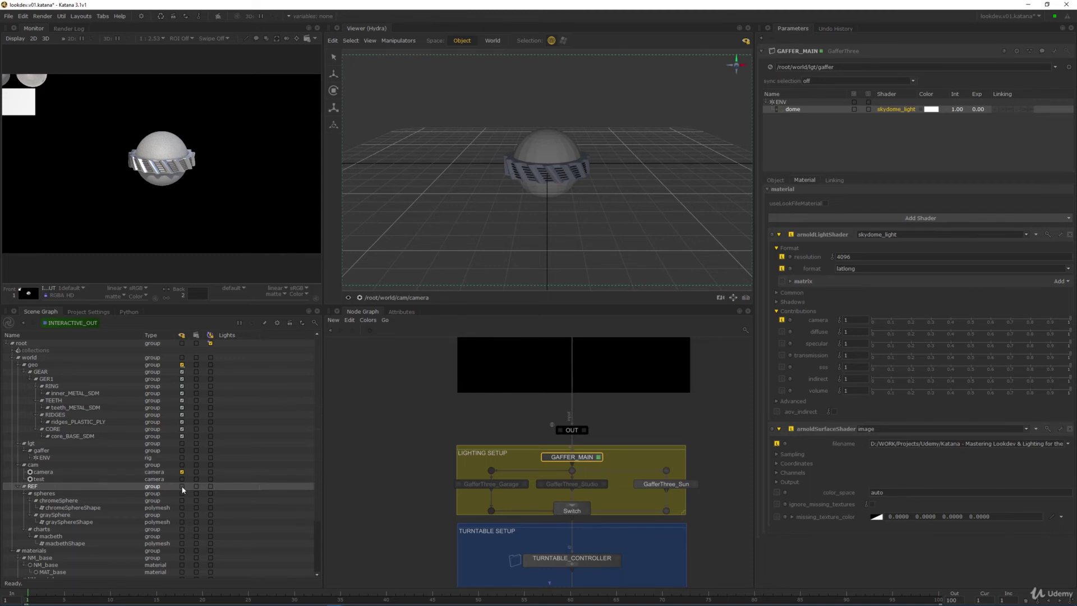
click(182, 486)
Enter the TURNTABLE_CONTROLLER group and open the T3D_GLOBALTRANSLATE node's parameters
middle_drag(641, 461, 634, 440)
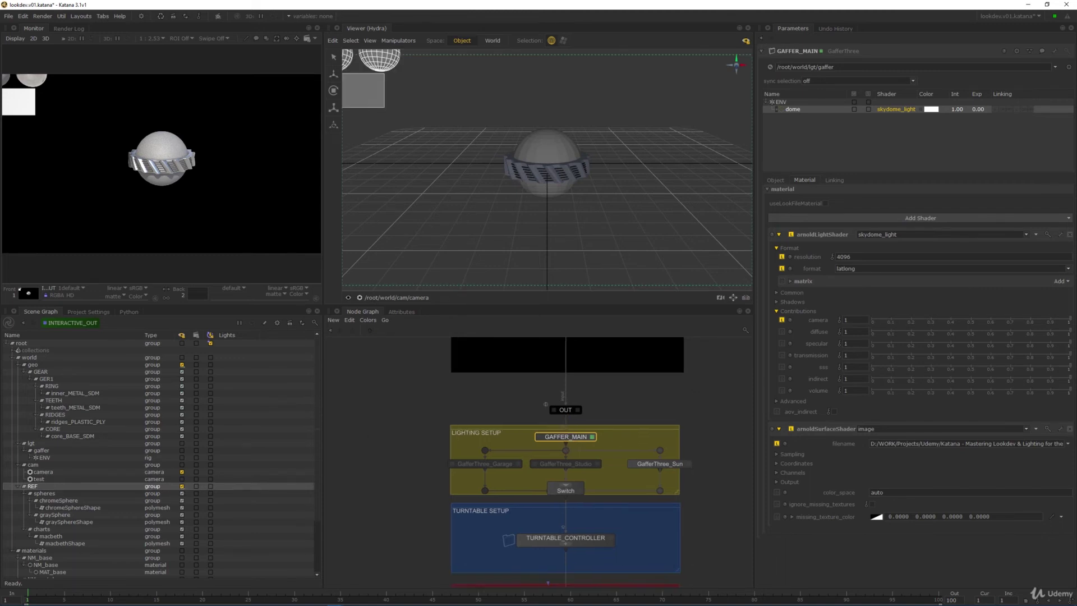
middle_drag(601, 540, 627, 425)
ctrl+middle_click(575, 461)
scroll(575, 459, up, 5)
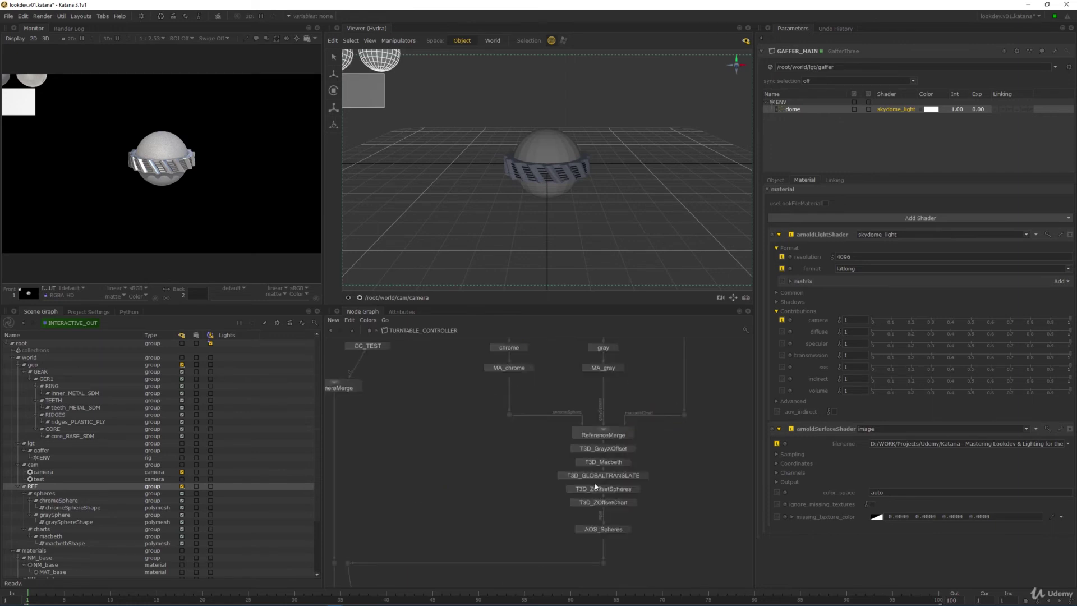
click(622, 476)
key(e)
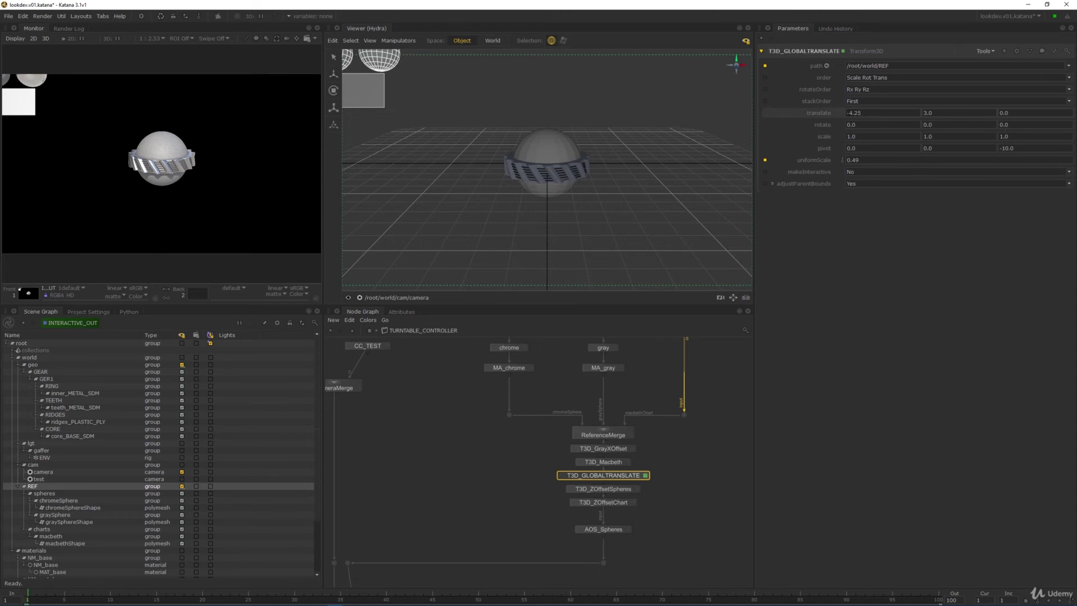
Move the reference objects inward by setting T3D_GLOBALTRANSLATE's translate x to -3.0
drag(847, 113, 863, 112)
click(861, 113)
text(0)
key(Return)
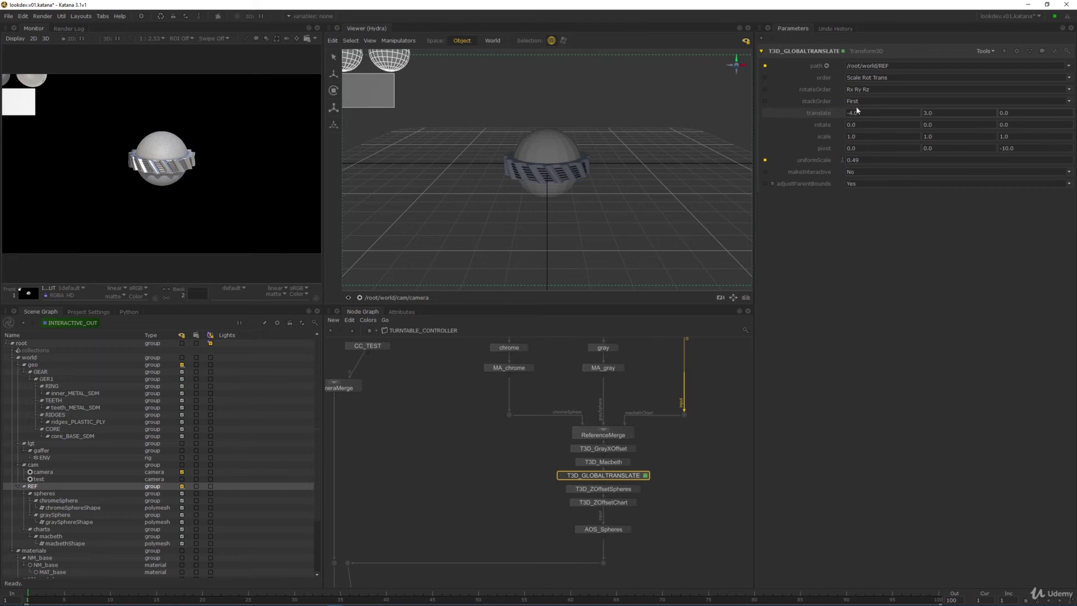
drag(850, 113, 878, 109)
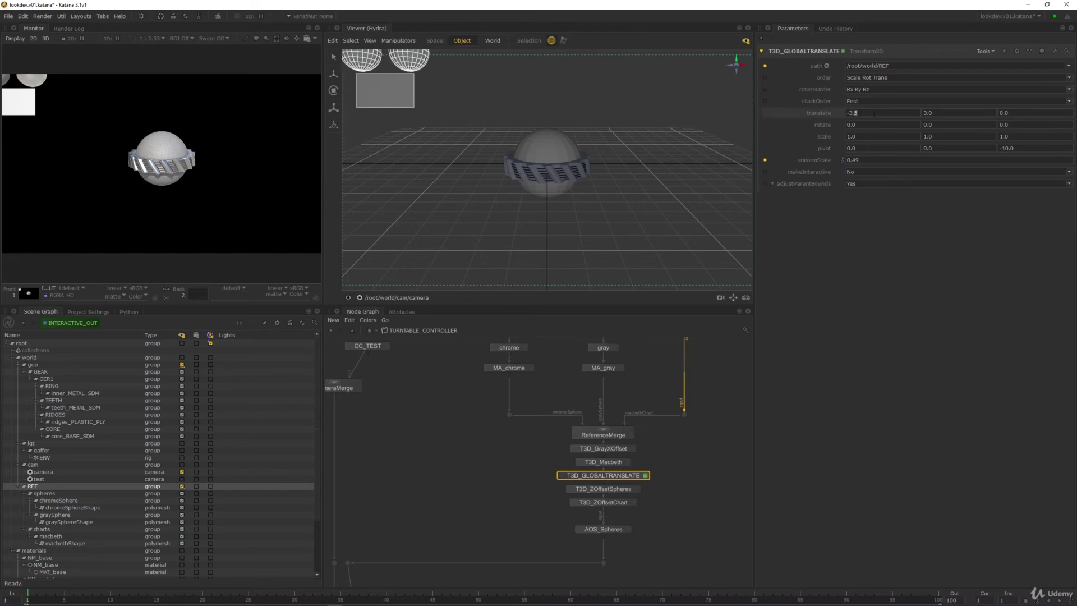
text(0)
key(Return)
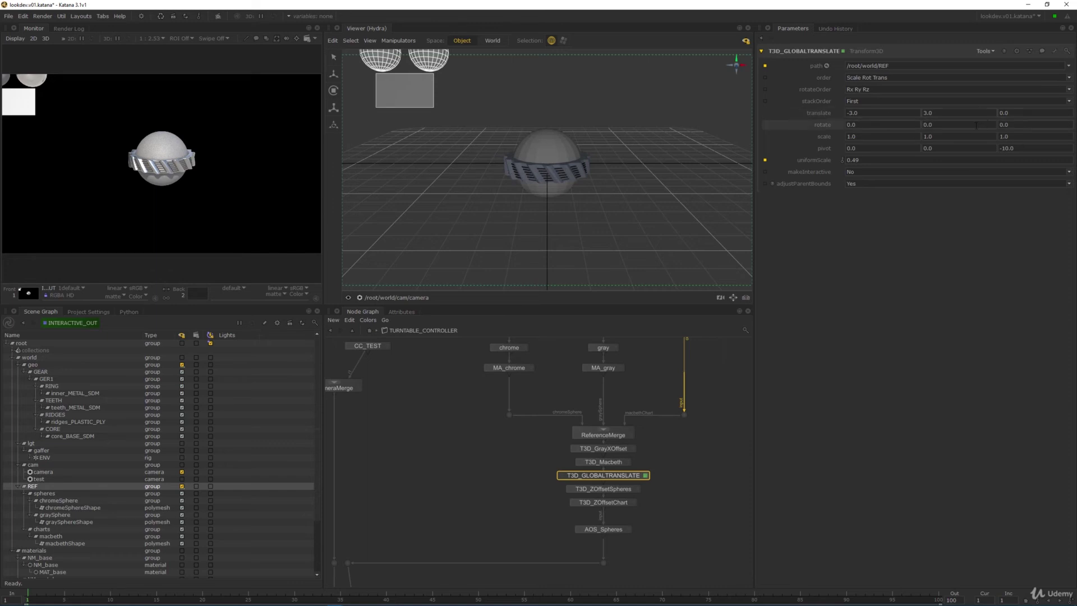
Lower the reference objects into the camera frame by setting T3D_GLOBALTRANSLATE's translate y to 2.25
click(935, 112)
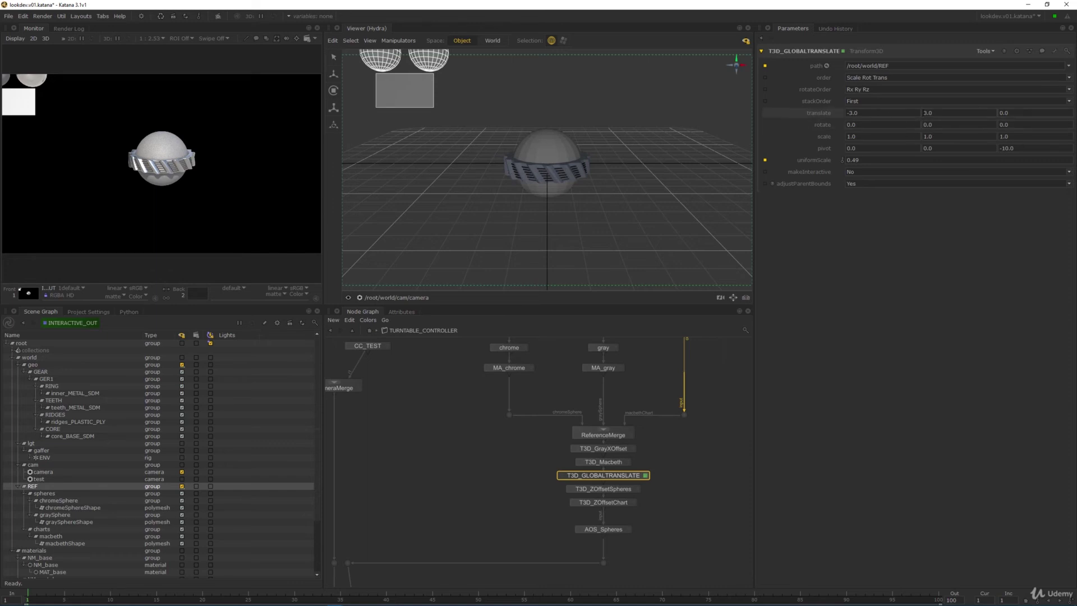
text(23)
key(Return)
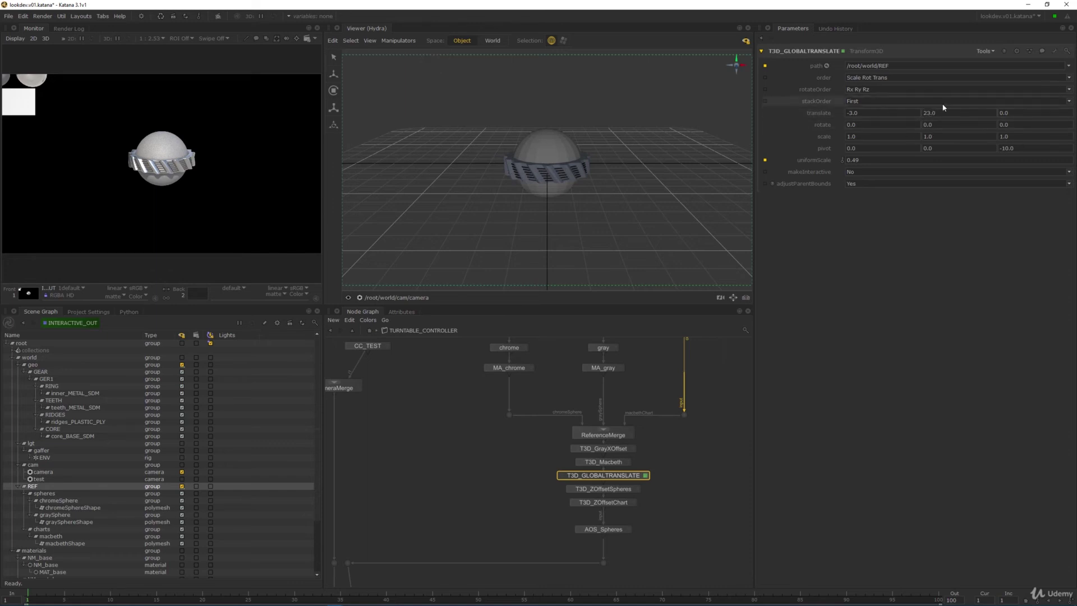
click(945, 114)
text(2)
key(Return)
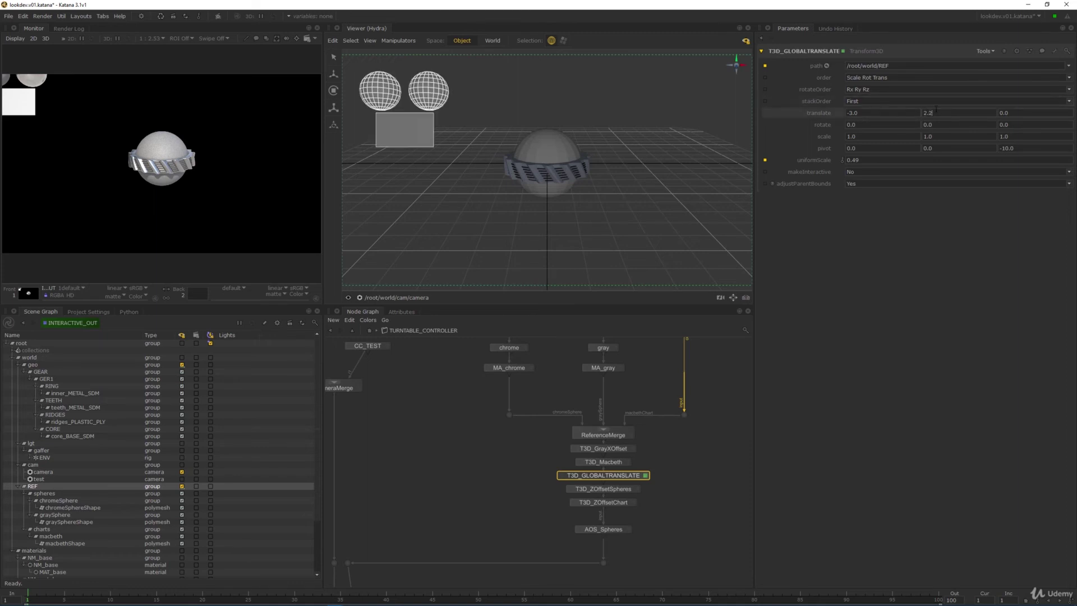
text(5)
key(Return)
Shift the reference objects outward by setting T3D_GLOBALTRANSLATE's translate x to -3.25, and clear the selection
click(871, 111)
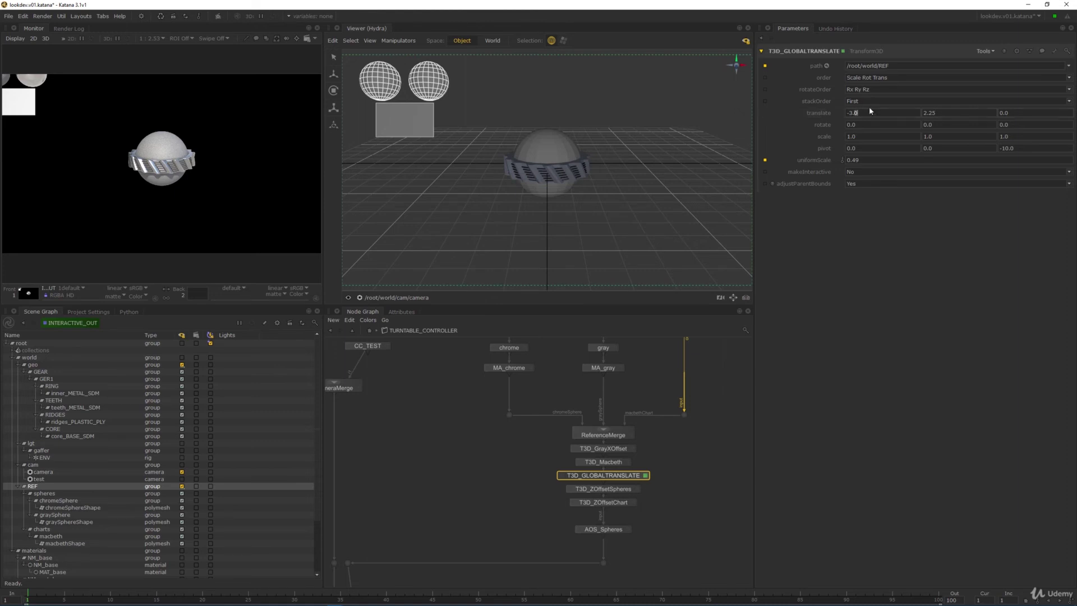
text(25)
key(Return)
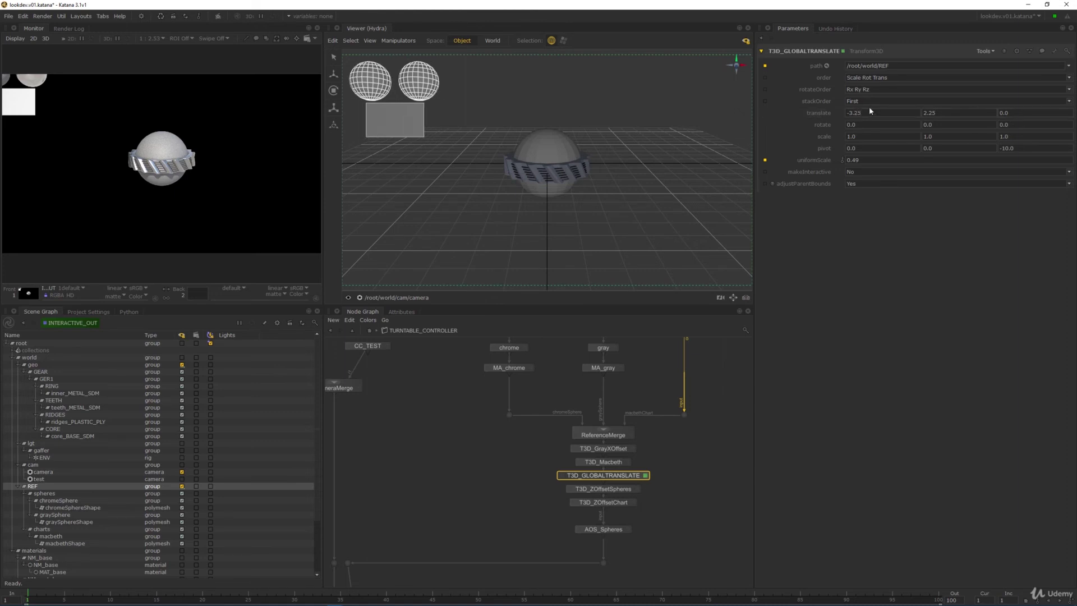
click(649, 193)
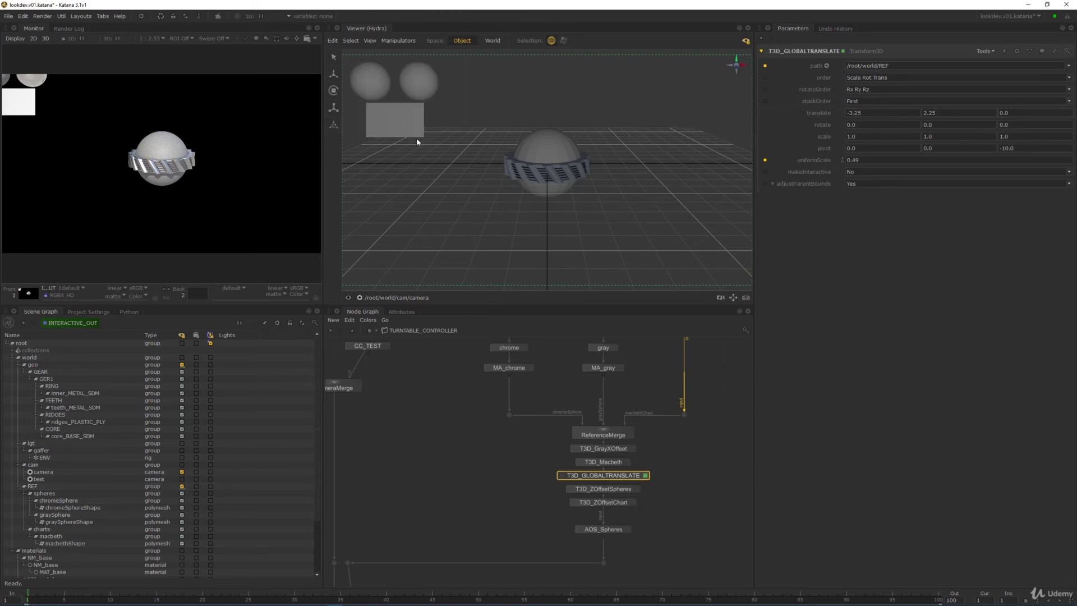
click(497, 446)
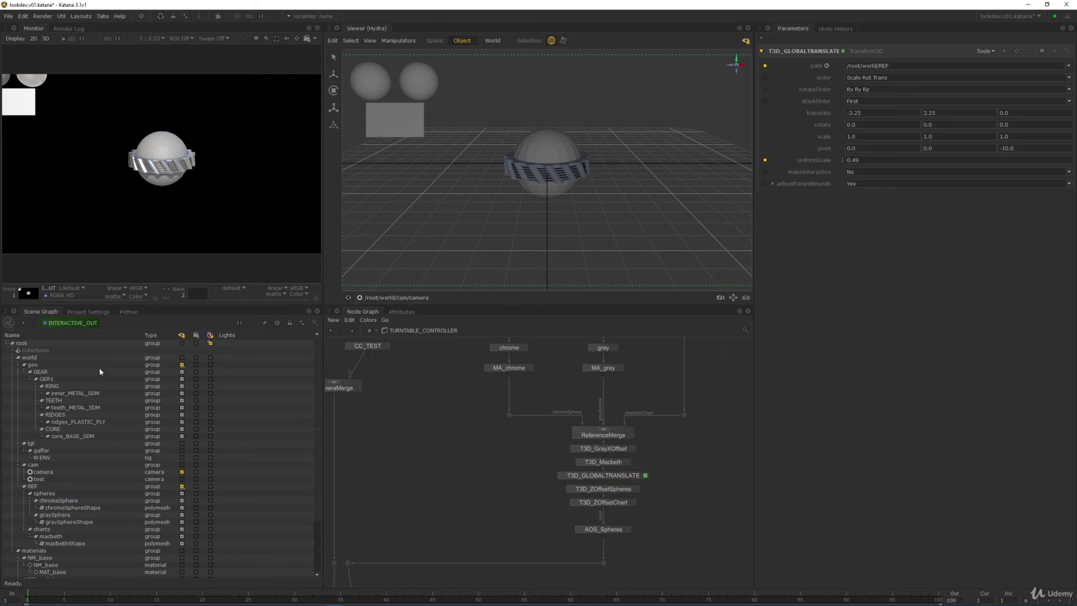
Preview-render INTERACTIVE_OUT, leave the TURNTABLE_CONTROLLER group and inspect the gear and reference spheres in the render
right_click(65, 323)
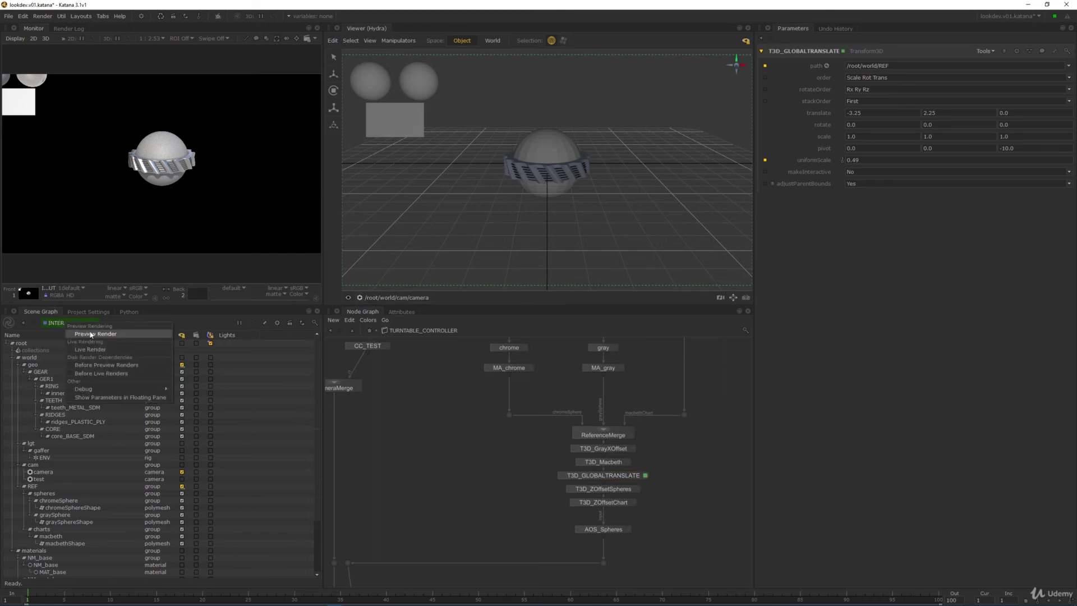
click(90, 335)
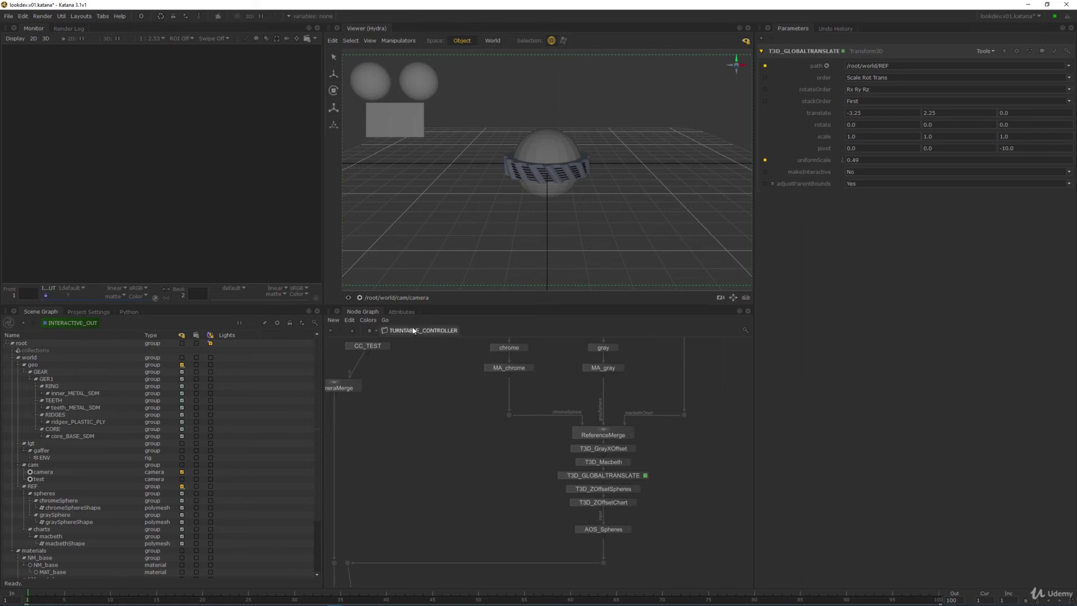
click(371, 330)
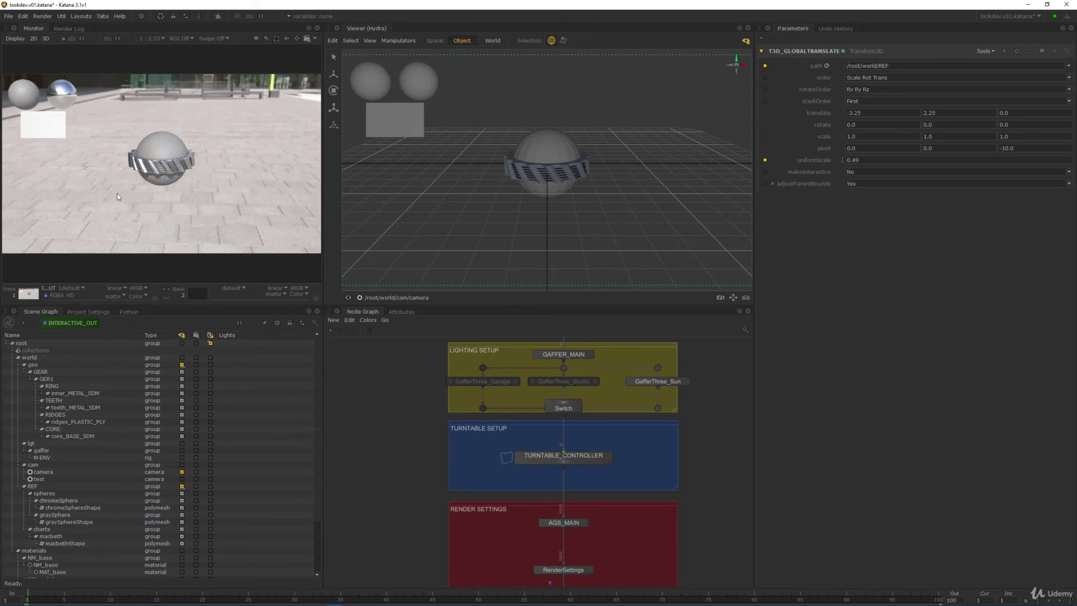
scroll(149, 158, up, 4)
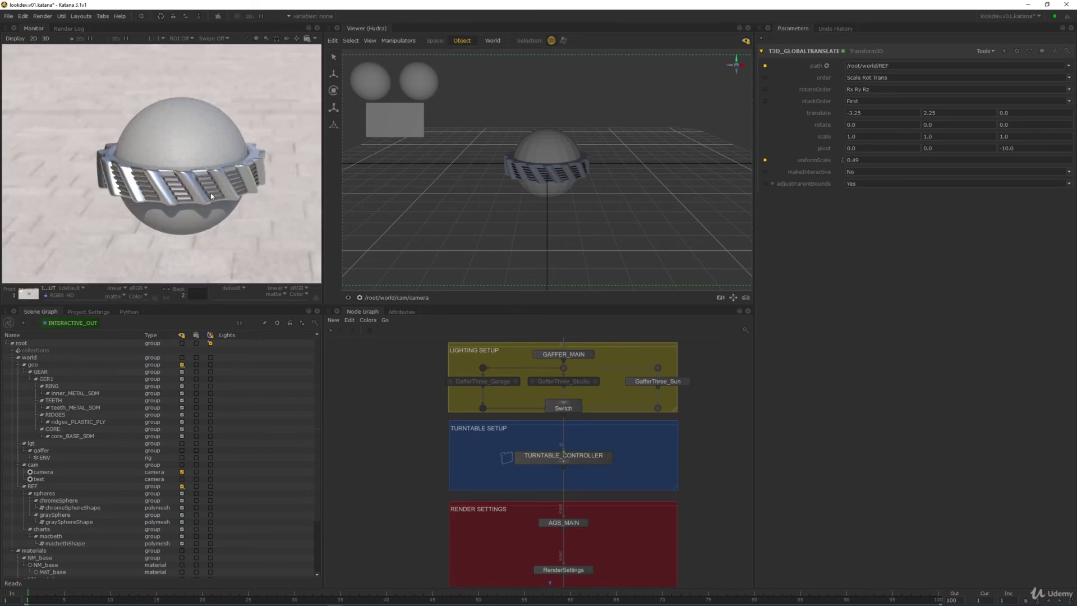
scroll(211, 140, down, 4)
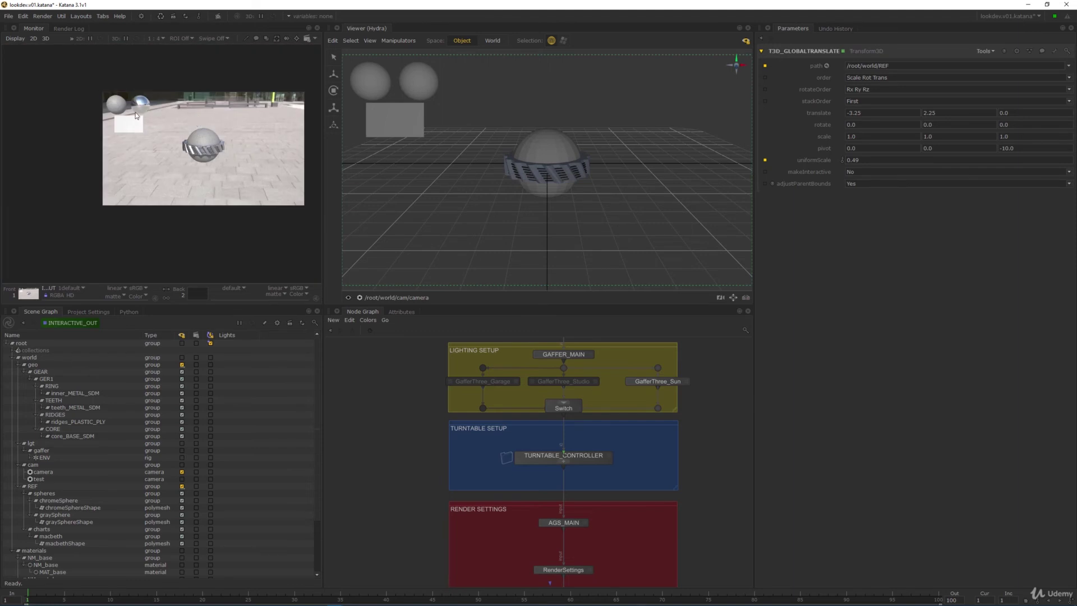
scroll(102, 92, up, 4)
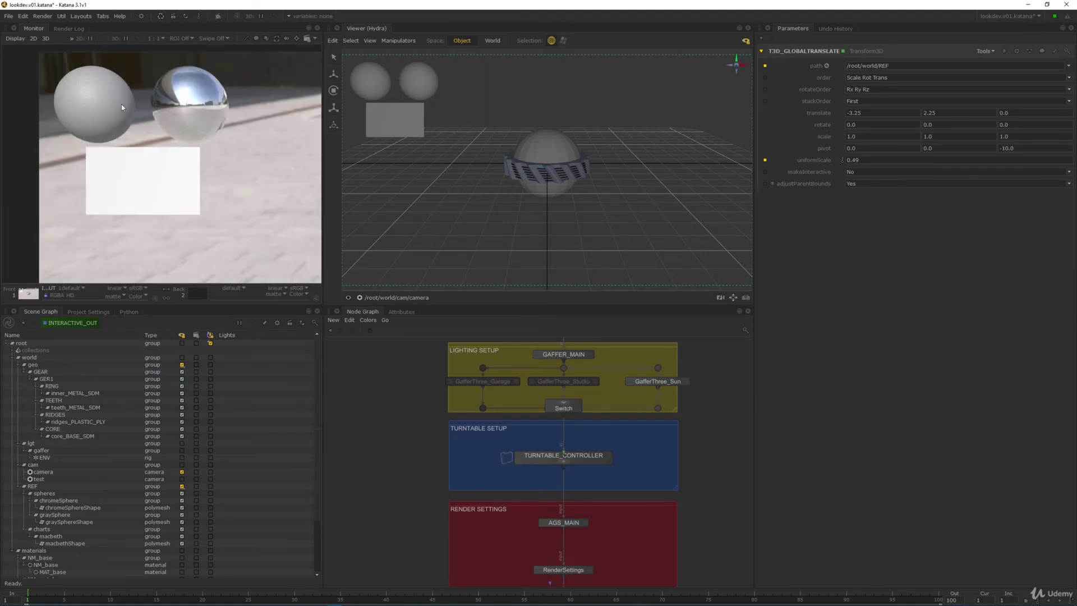
scroll(218, 138, down, 4)
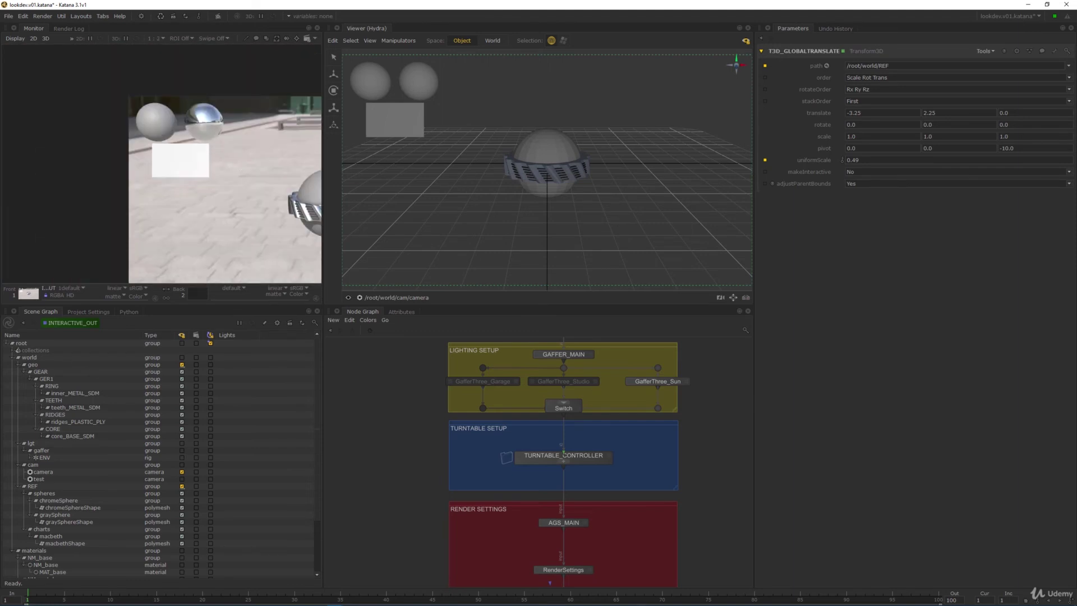
Set the lighting Switch node's input to 1 to use GafferThree_Studio, and render the result
double_click(563, 408)
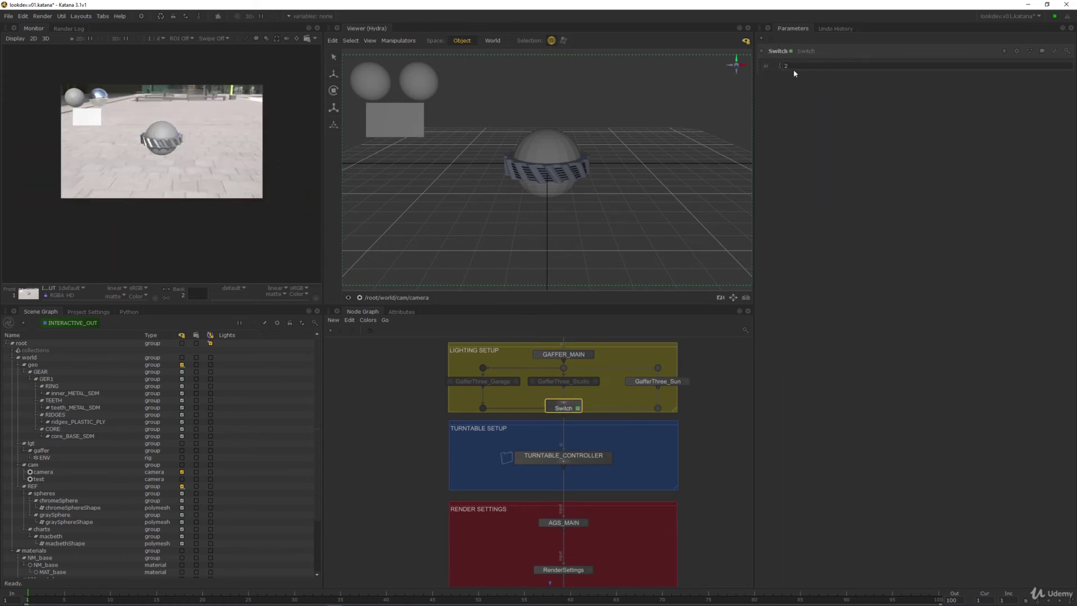
text(1)
key(Return)
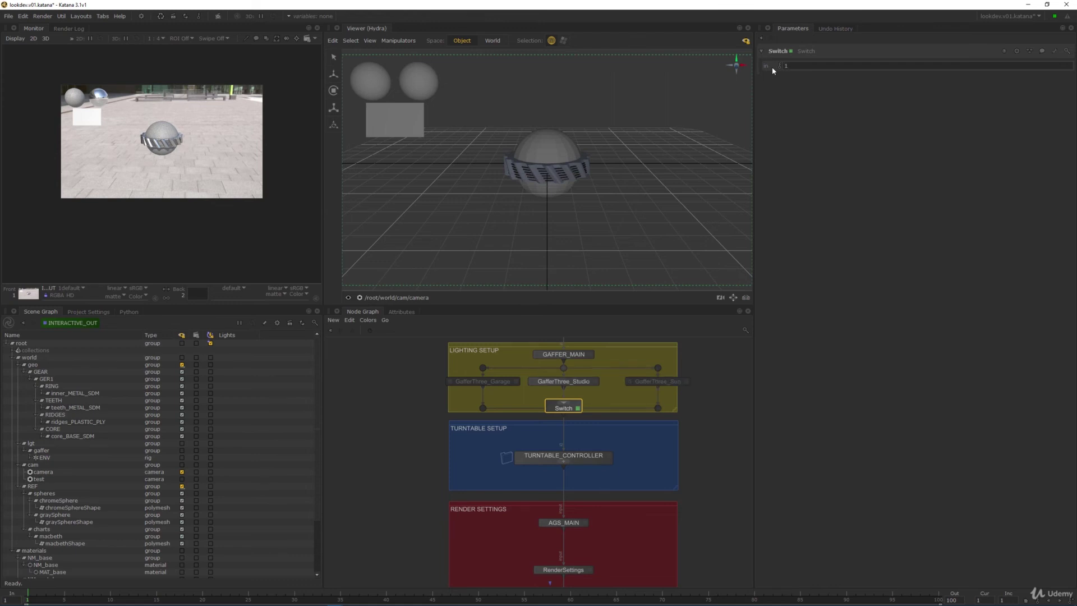
middle_drag(229, 165, 221, 163)
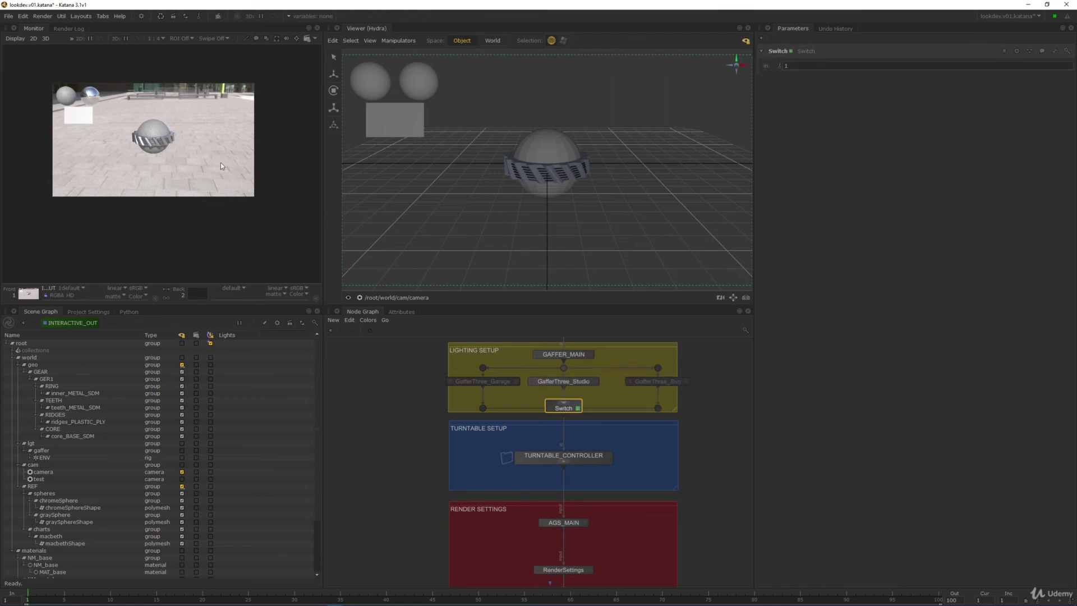
key(backslash)
Rename the Switch node in the lighting setup to ENV_SWITCH
scroll(550, 413, up, 3)
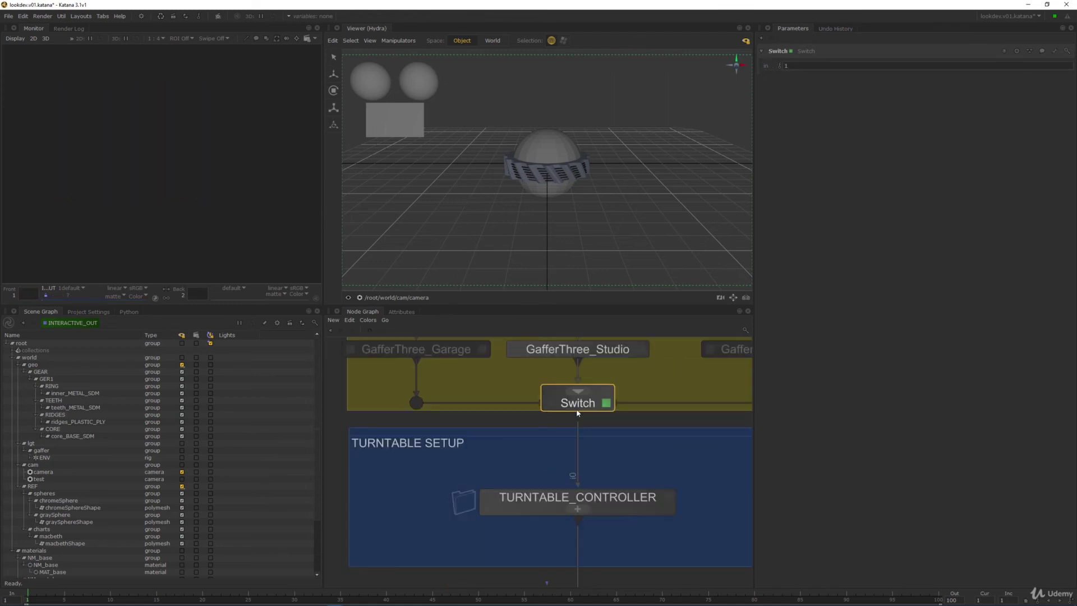
double_click(576, 404)
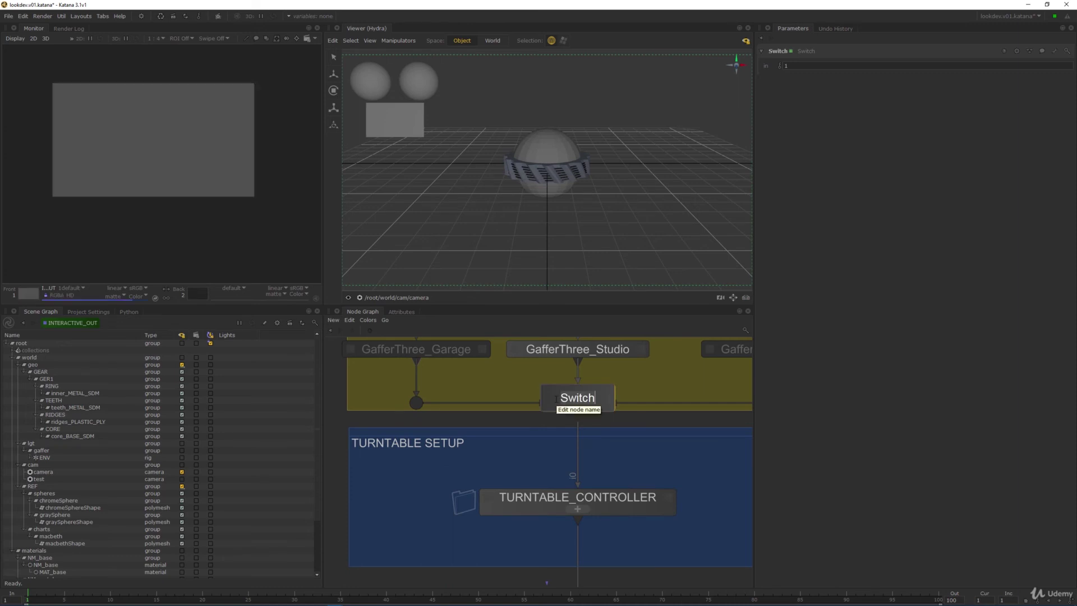
text(ENV_SWITH)
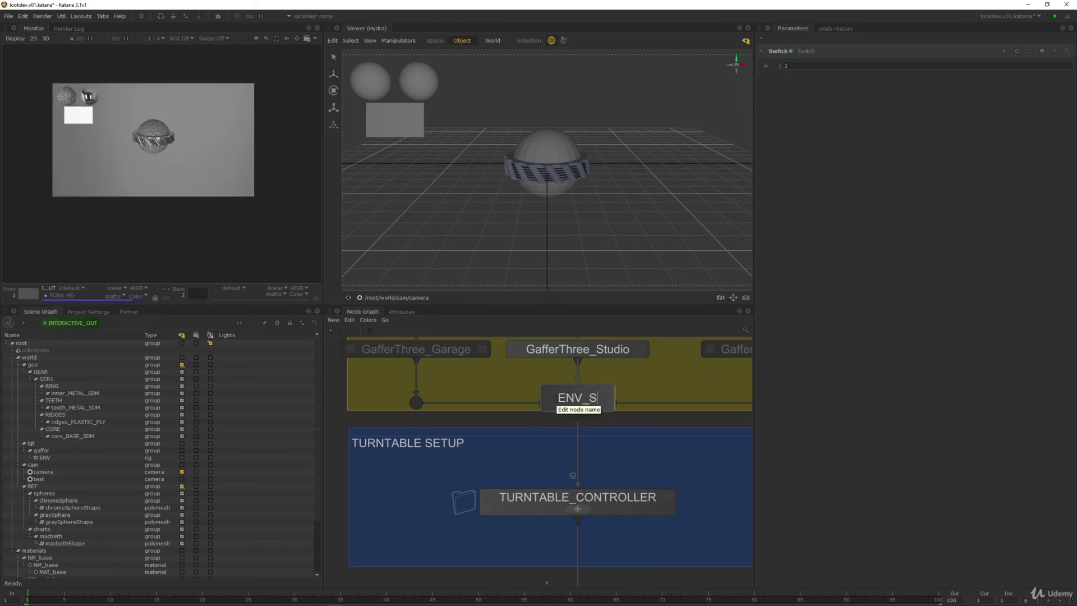
key(BackSpace)
key(BackSpace)
key(BackSpace)
text(ITCH)
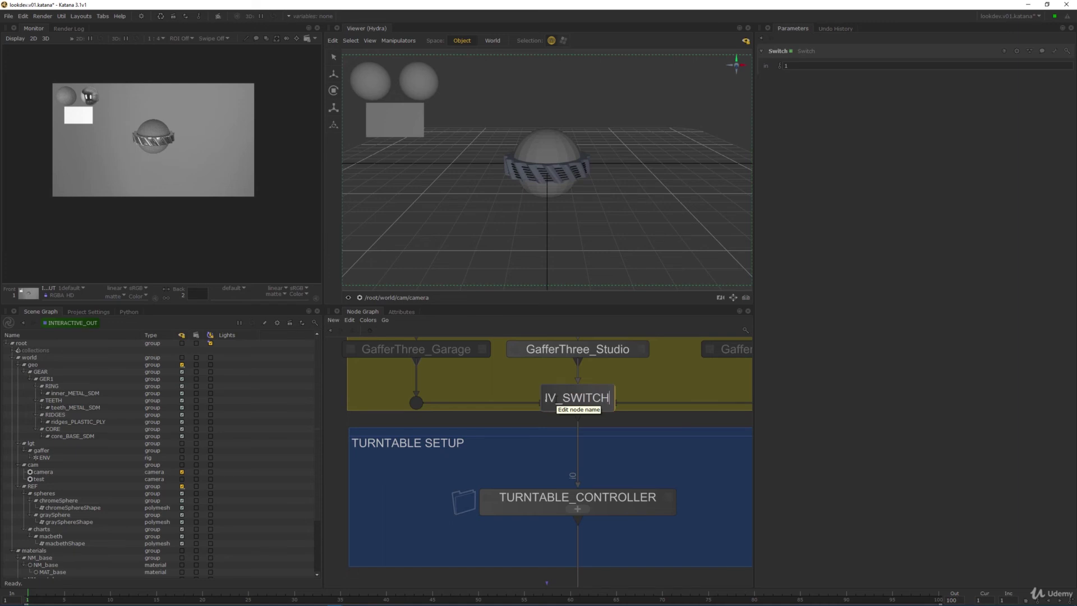
key(Return)
scroll(516, 463, down, 3)
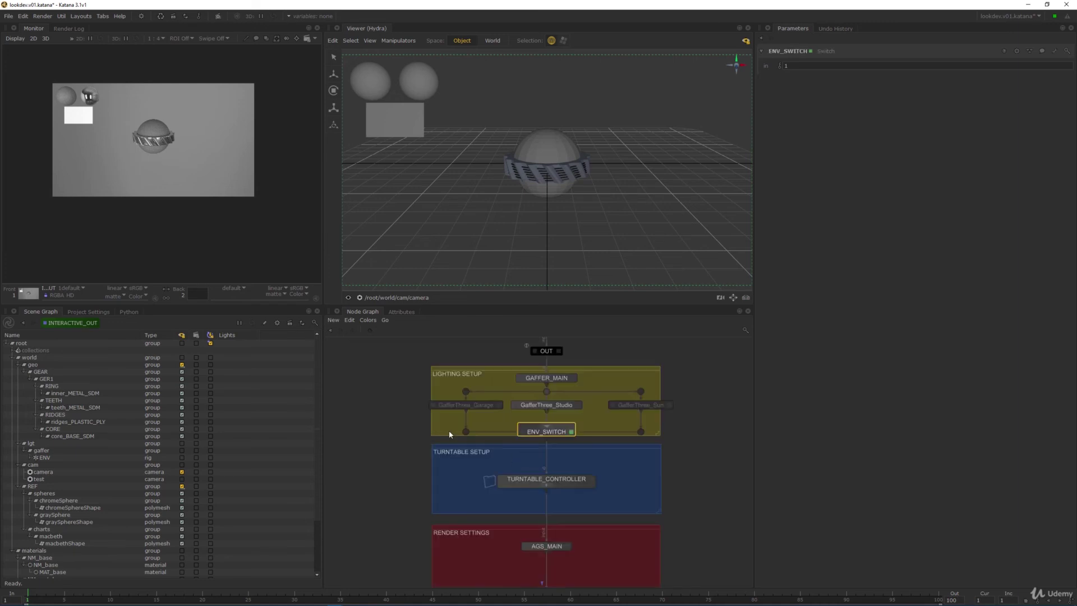
Inspect the studio render, set ENV_SWITCH's input to 0 for GafferThree_Garage, and review the garage render at full size
scroll(127, 159, up, 1)
scroll(205, 96, up, 1)
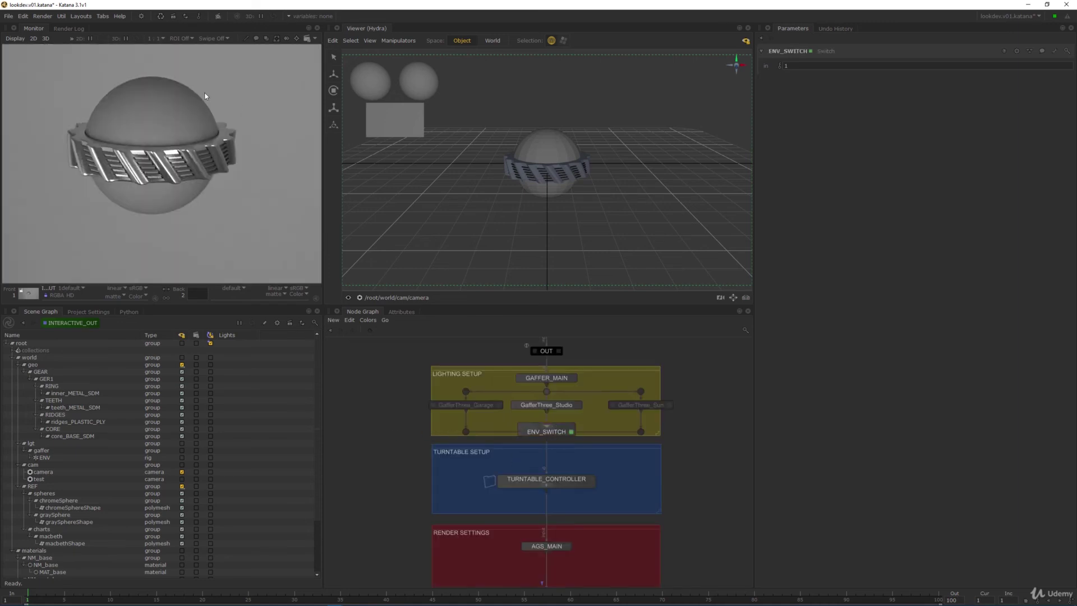
scroll(157, 161, down, 2)
scroll(160, 156, up, 1)
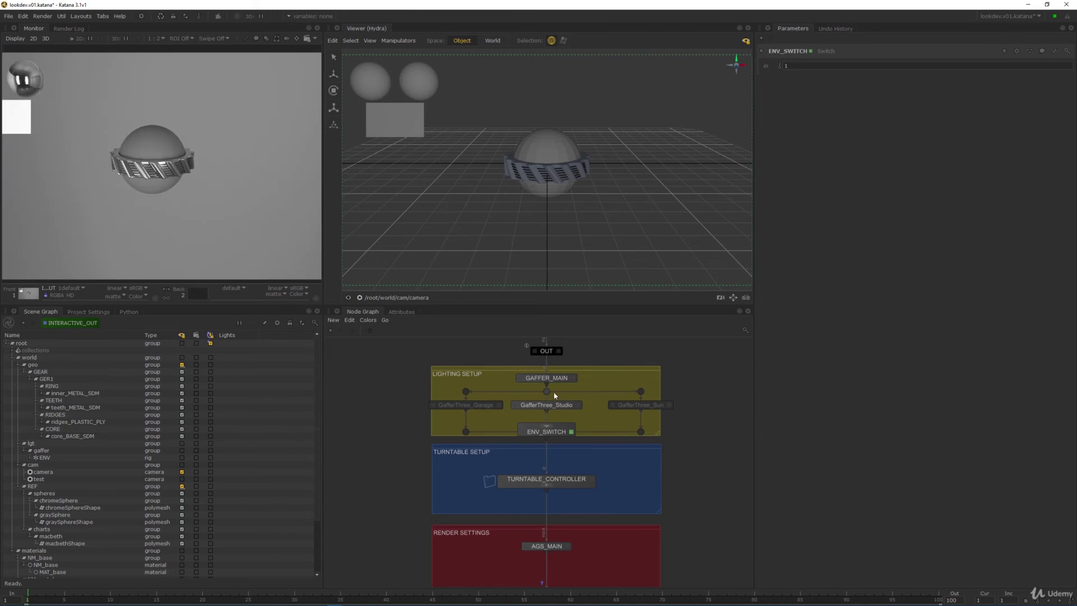
text(0)
key(Return)
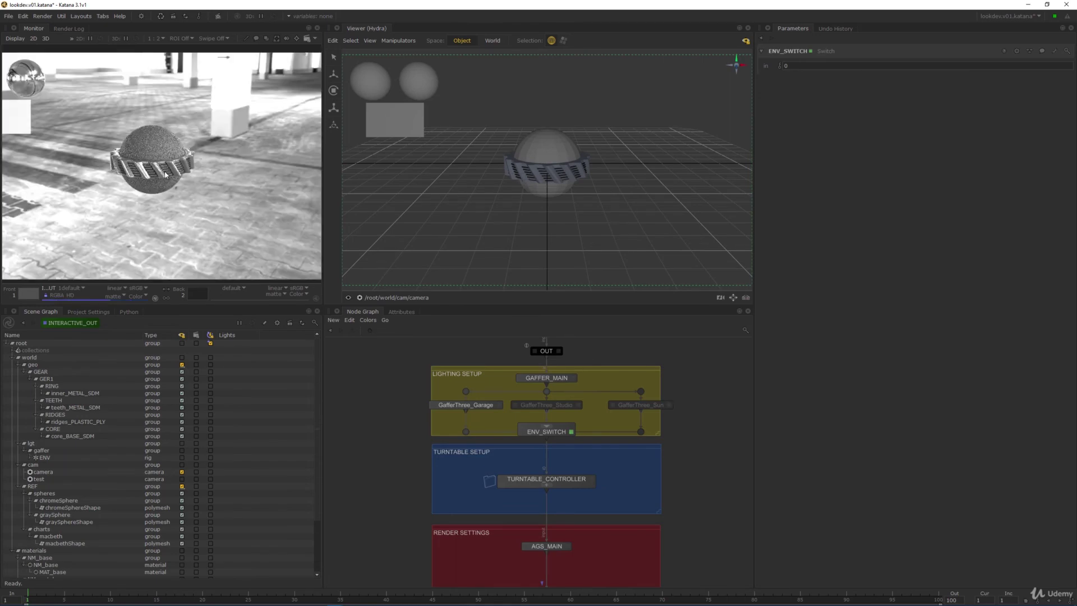
key(space)
key(f)
scroll(631, 301, down, 3)
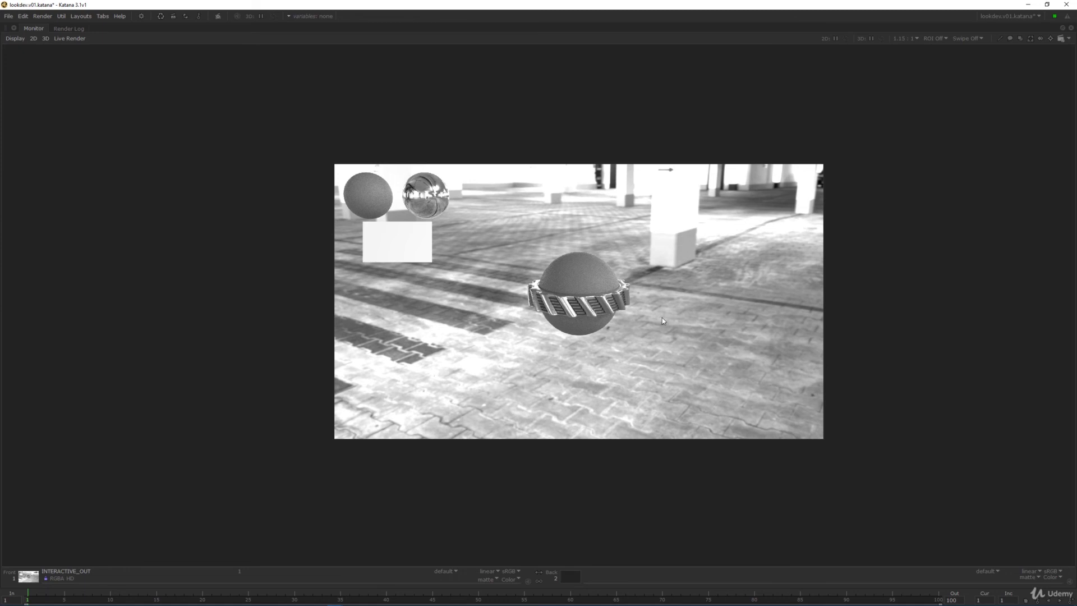
key(space)
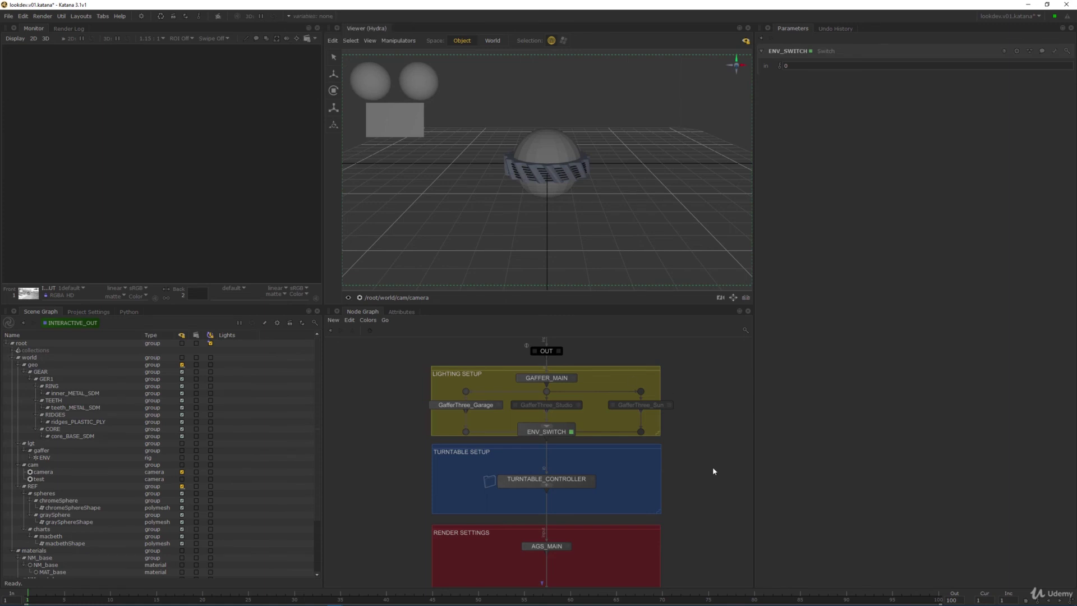
Look over the node graph's sections, from look development and asset work to the lighting, turntable and render settings
middle_drag(683, 439, 656, 431)
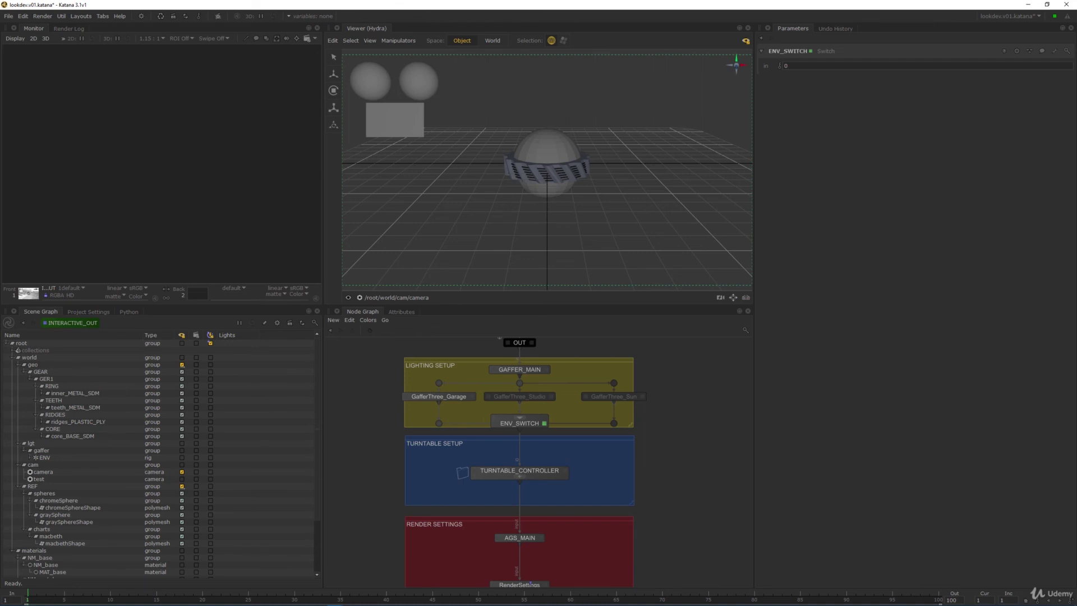
scroll(666, 471, down, 5)
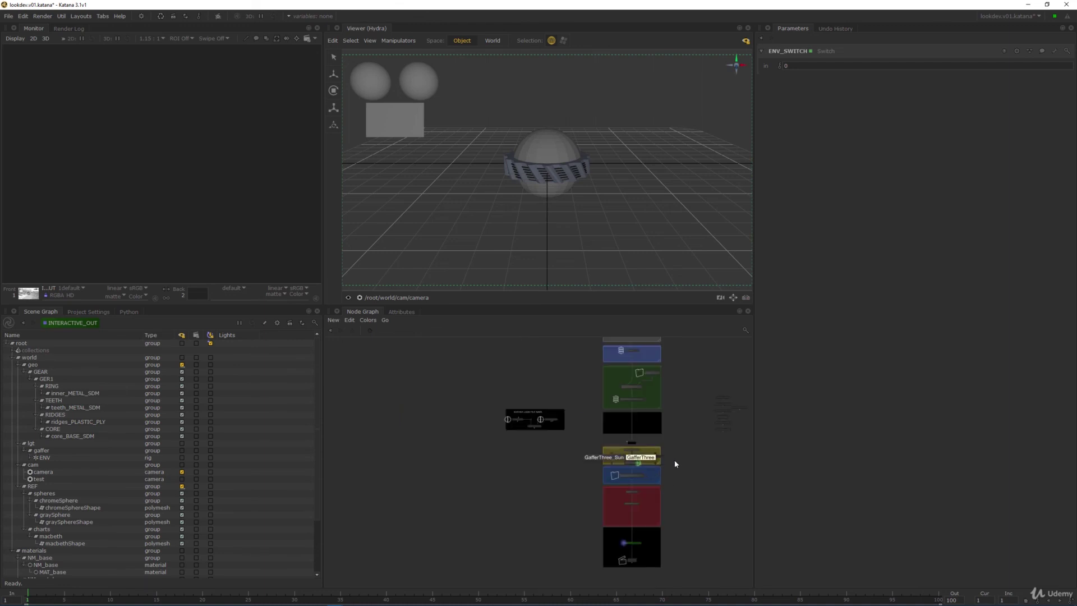
scroll(729, 397, up, 3)
middle_drag(723, 401, 611, 384)
drag(554, 360, 685, 482)
middle_drag(549, 395, 612, 403)
click(613, 404)
middle_drag(494, 423, 669, 448)
scroll(671, 448, up, 3)
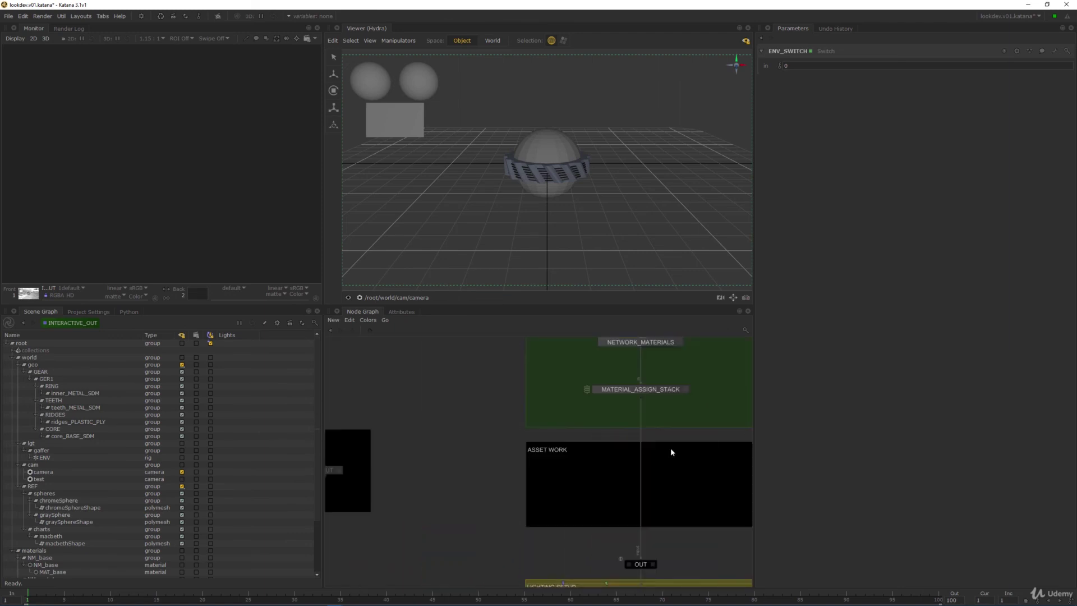
scroll(685, 502, down, 3)
middle_drag(686, 502, 607, 427)
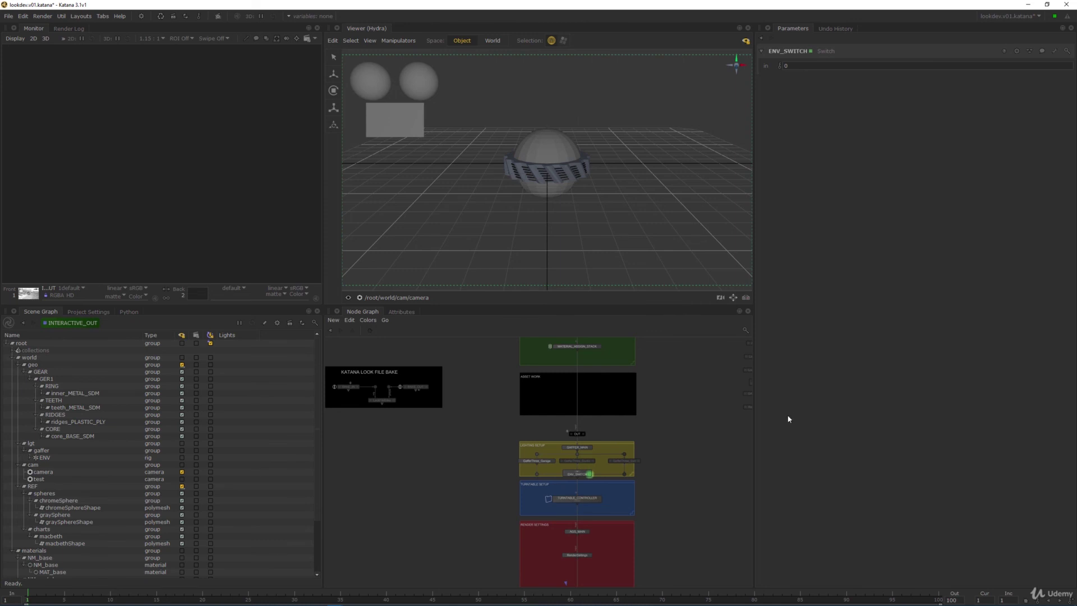
Select the Macbeth chart in the viewer and enter the LOOKDEV_ENV group to show its material networks
click(415, 128)
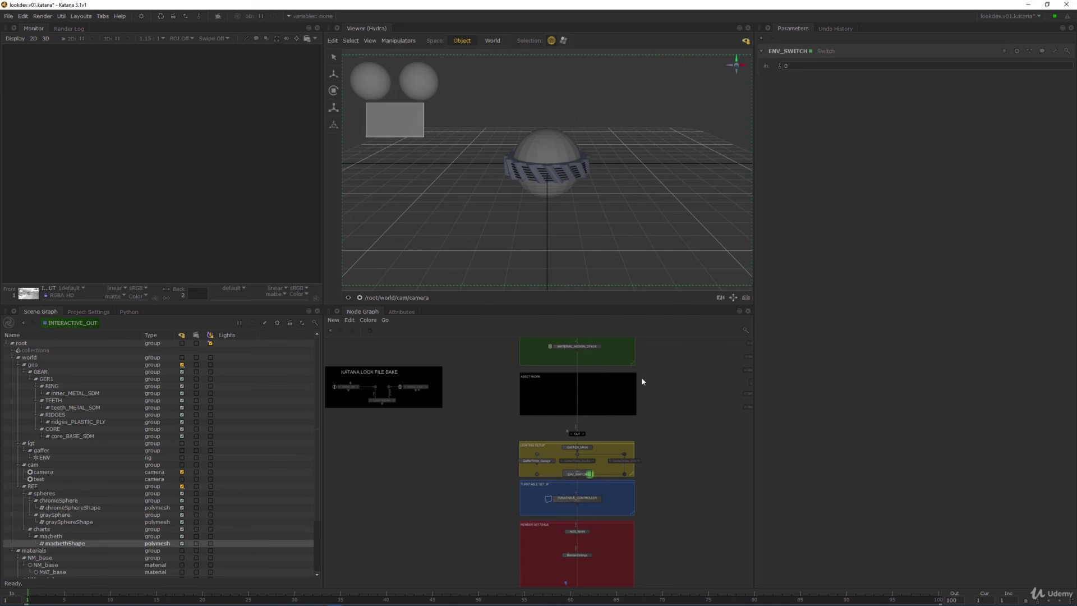
middle_drag(642, 378, 595, 516)
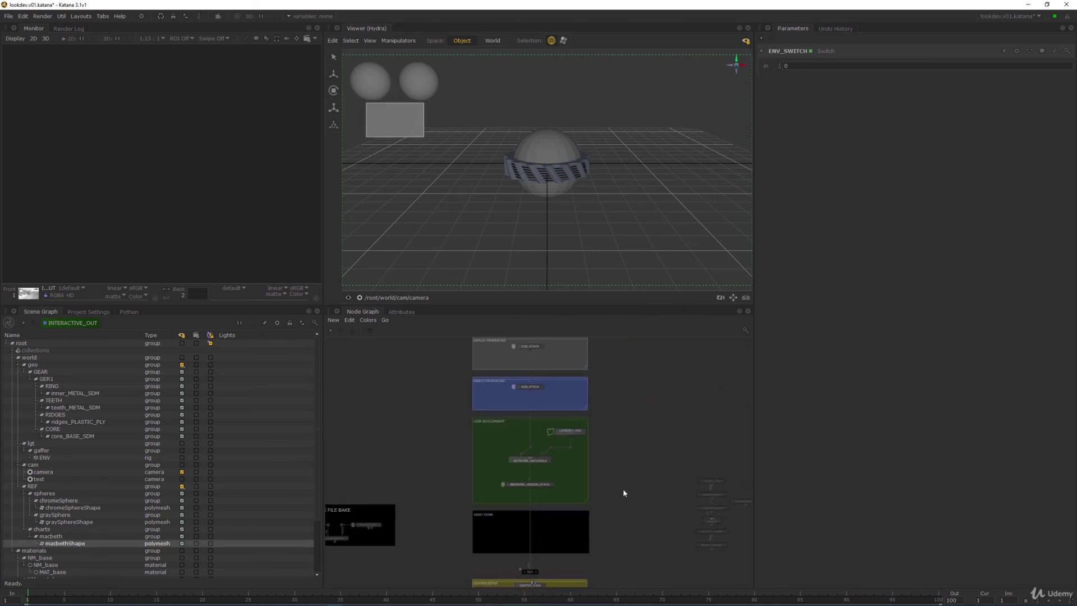
ctrl+middle_click(566, 429)
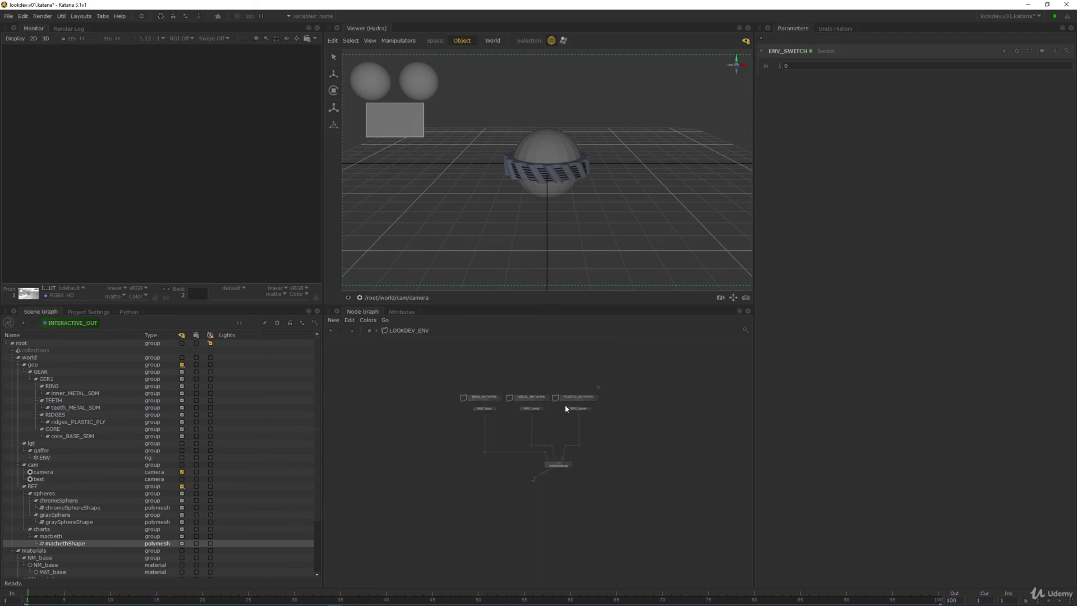
scroll(564, 405, up, 5)
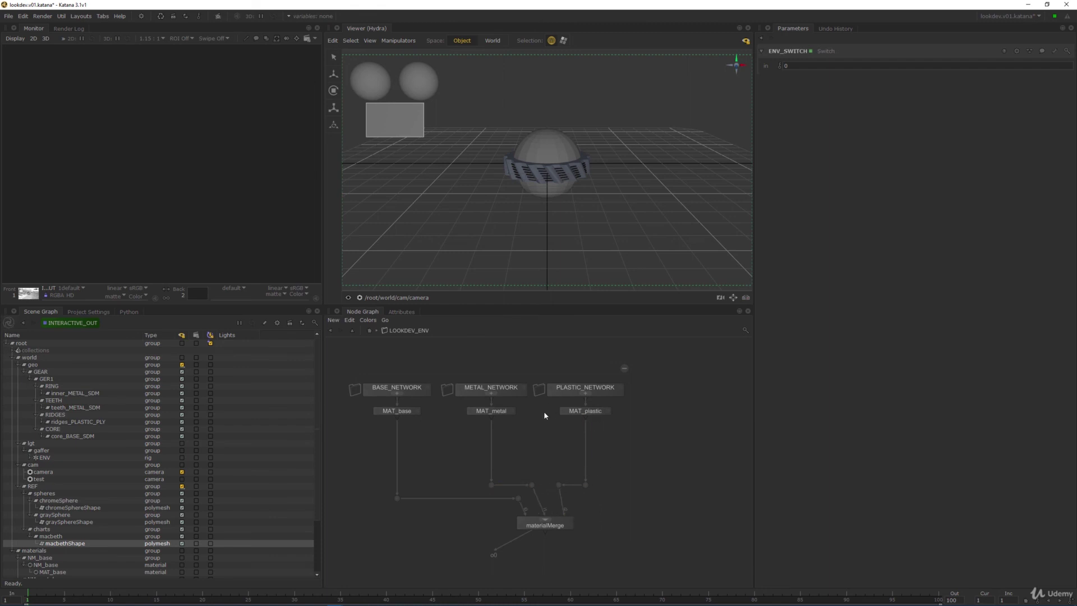
Leave the LOOKDEV_ENV group and enter the TURNTABLE_CONTROLLER group
middle_drag(381, 469, 400, 383)
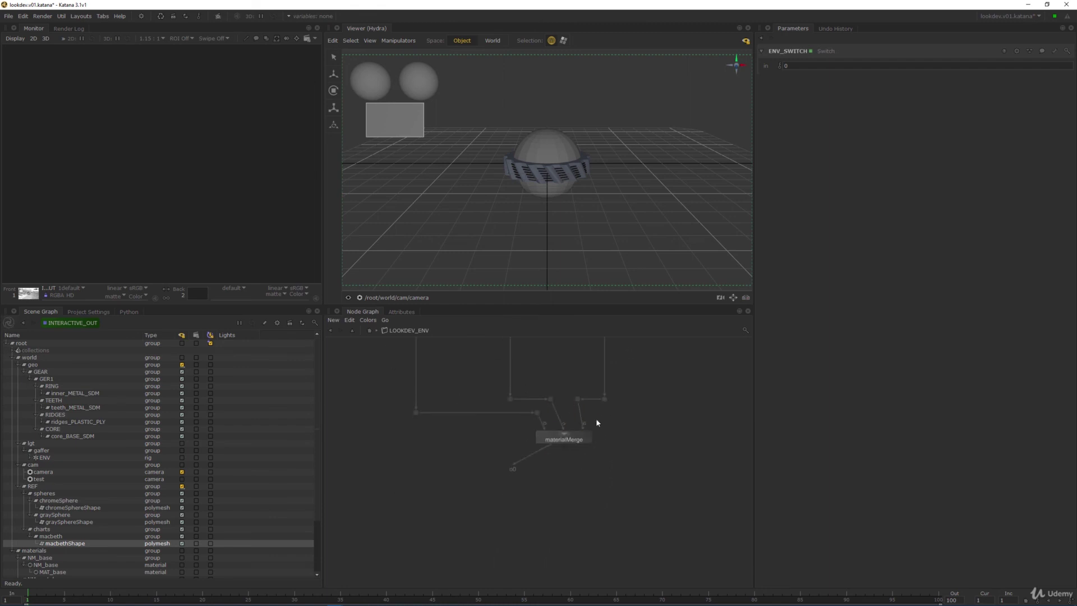
middle_drag(596, 420, 567, 516)
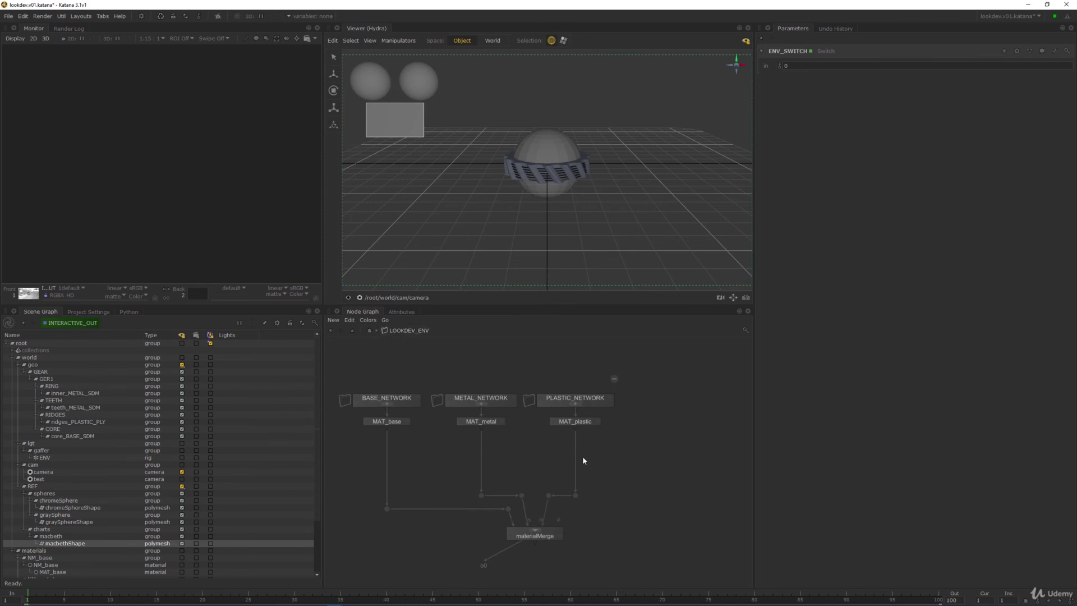
click(353, 331)
middle_drag(534, 472, 572, 343)
middle_drag(535, 497, 542, 433)
ctrl+middle_click(530, 442)
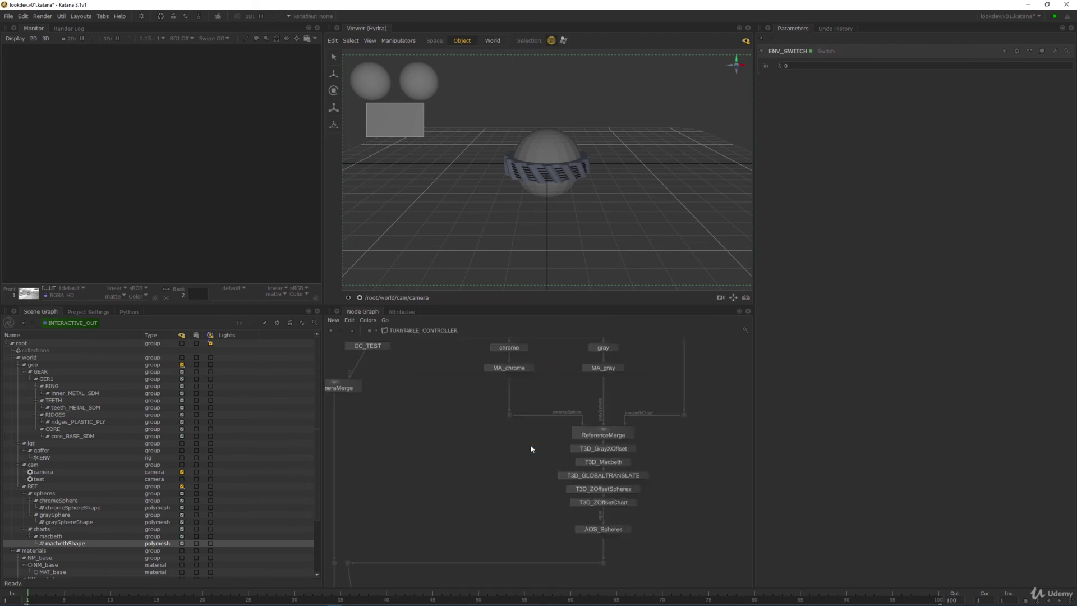
Insert a Prune node below T3D_GAFFER_ROTATION and set it to remove /root/world/REF/charts
middle_drag(599, 517, 675, 348)
middle_drag(558, 459, 652, 335)
middle_drag(538, 583, 569, 583)
key(Tab)
text(pru)
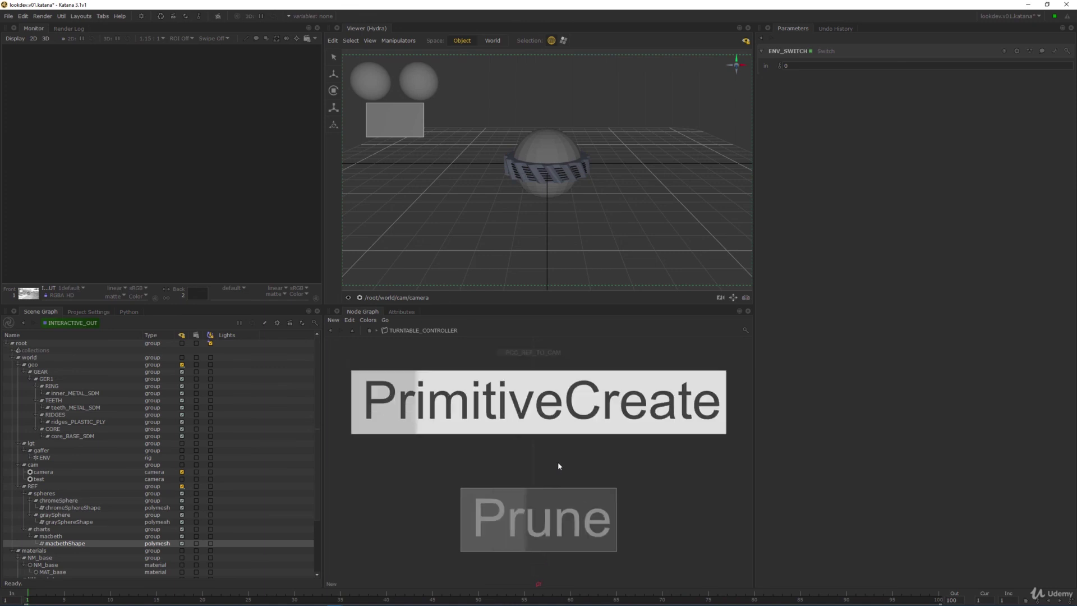
key(Return)
click(547, 486)
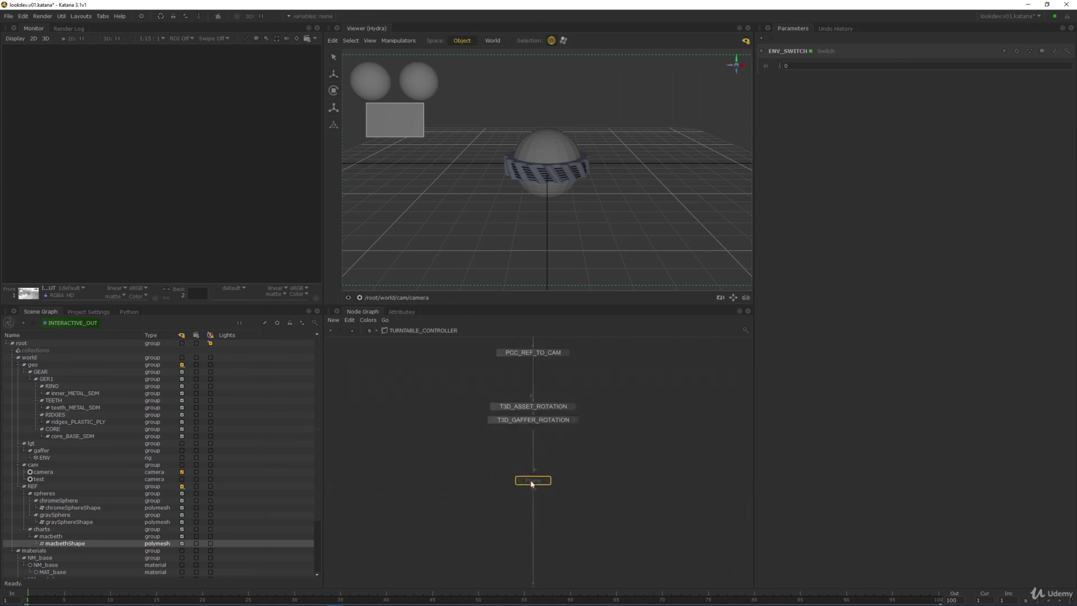
click(533, 486)
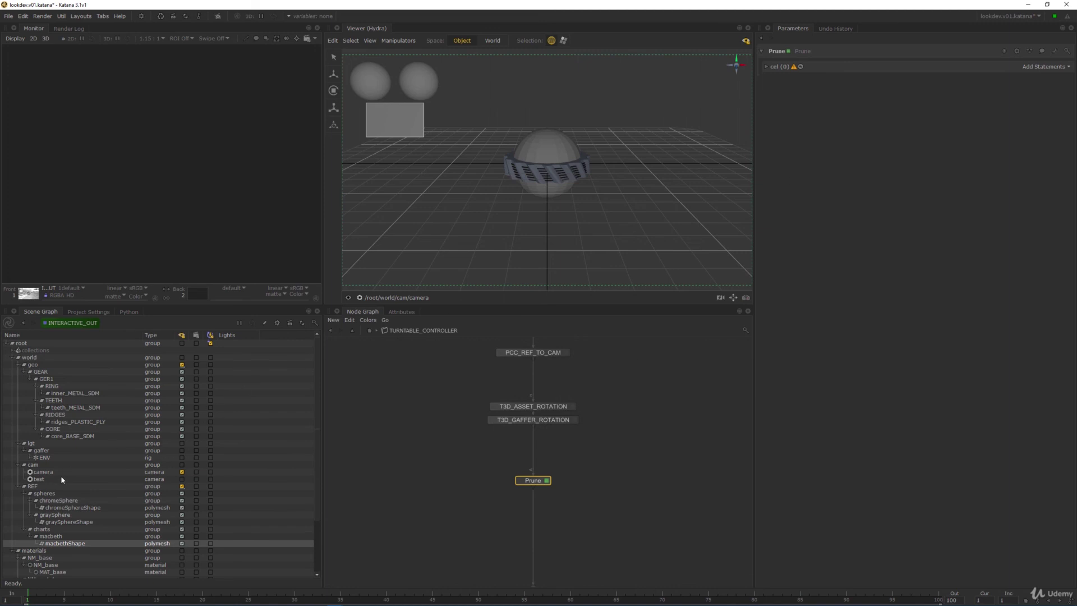
drag(41, 529, 1040, 66)
Rename the Prune node to Prune_Charts and color it red
click(535, 491)
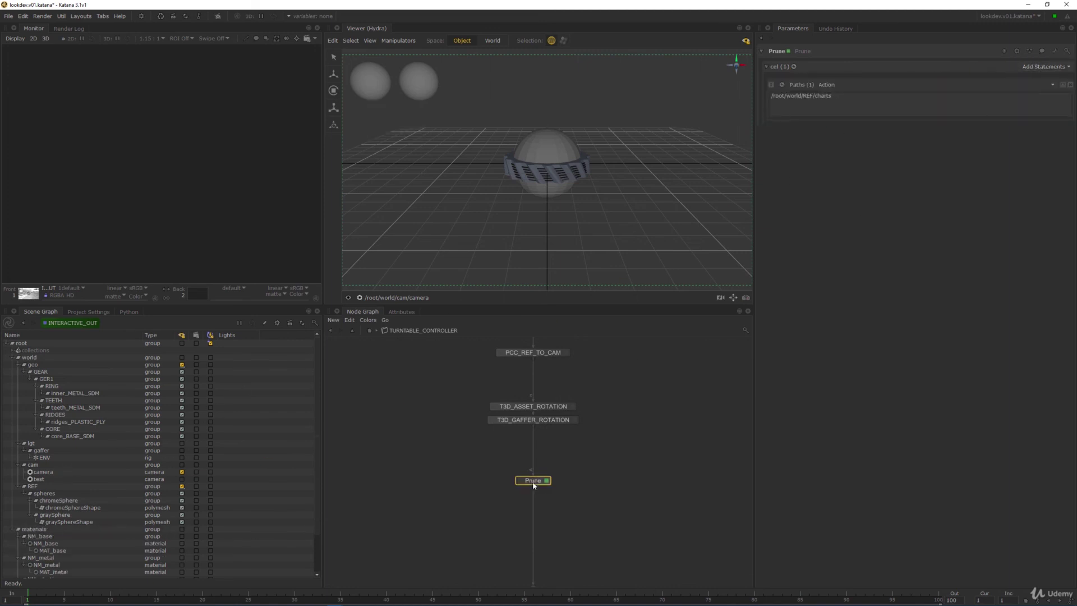
double_click(534, 484)
text(_Charts)
key(Return)
click(369, 320)
click(384, 344)
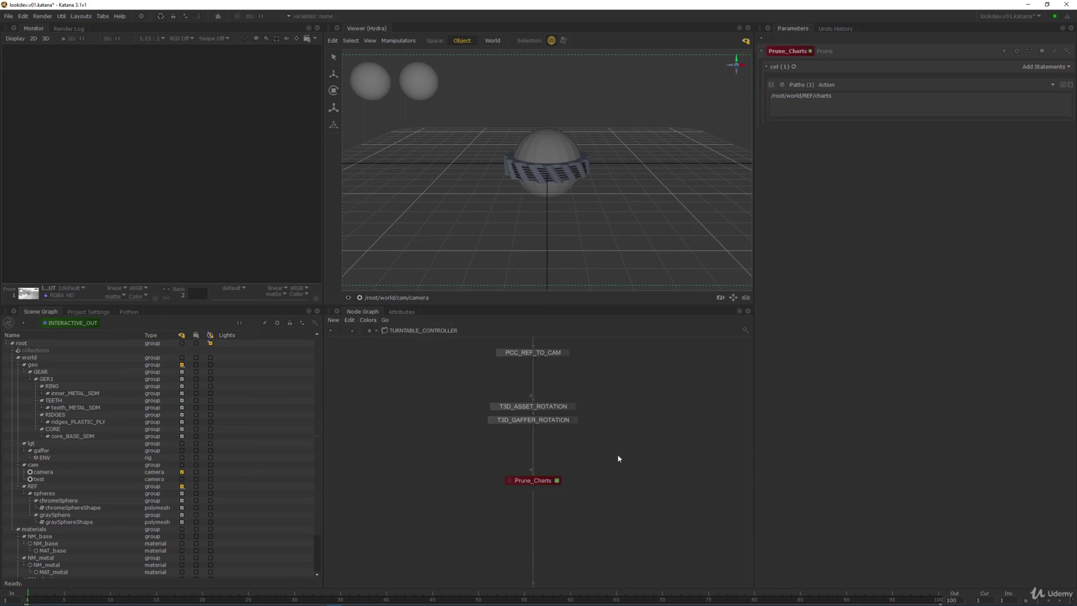
Return from TURNTABLE_CONTROLLER to the root-level node graph and save the scene
click(370, 331)
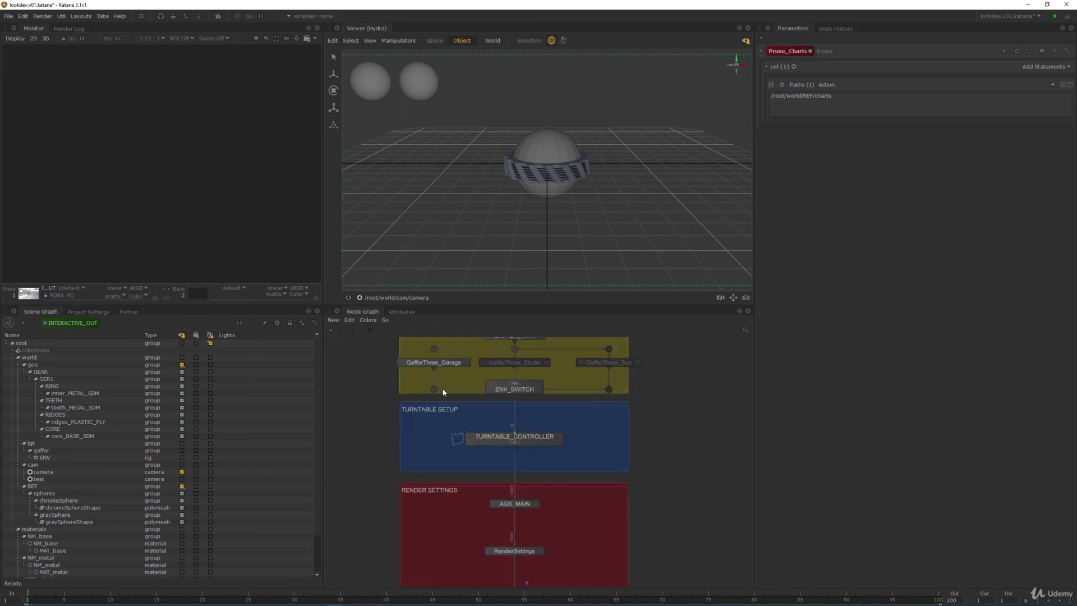
middle_drag(598, 514, 608, 420)
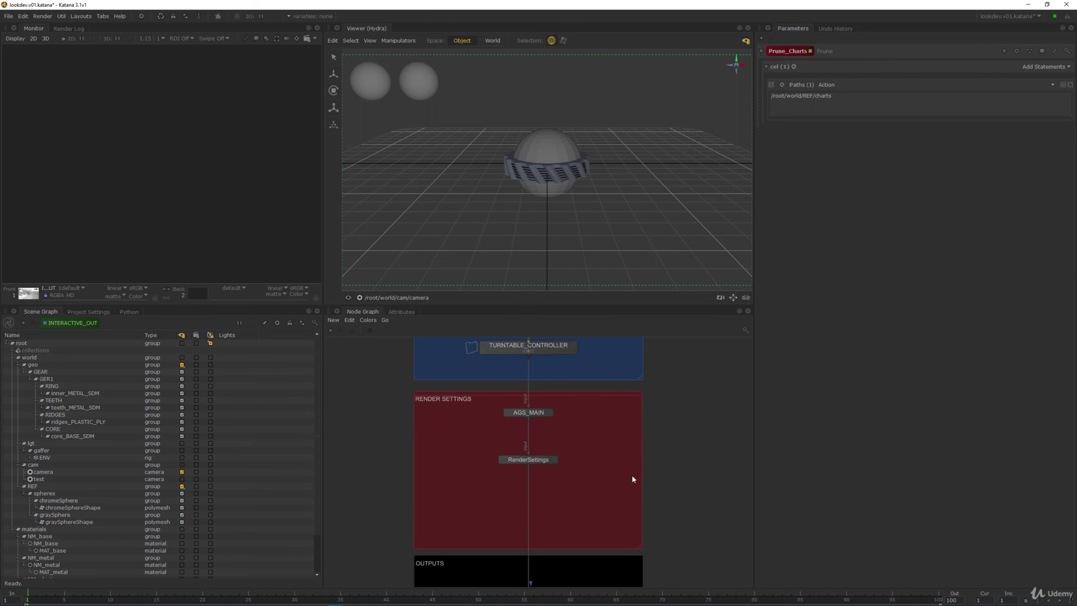
middle_drag(632, 480, 619, 474)
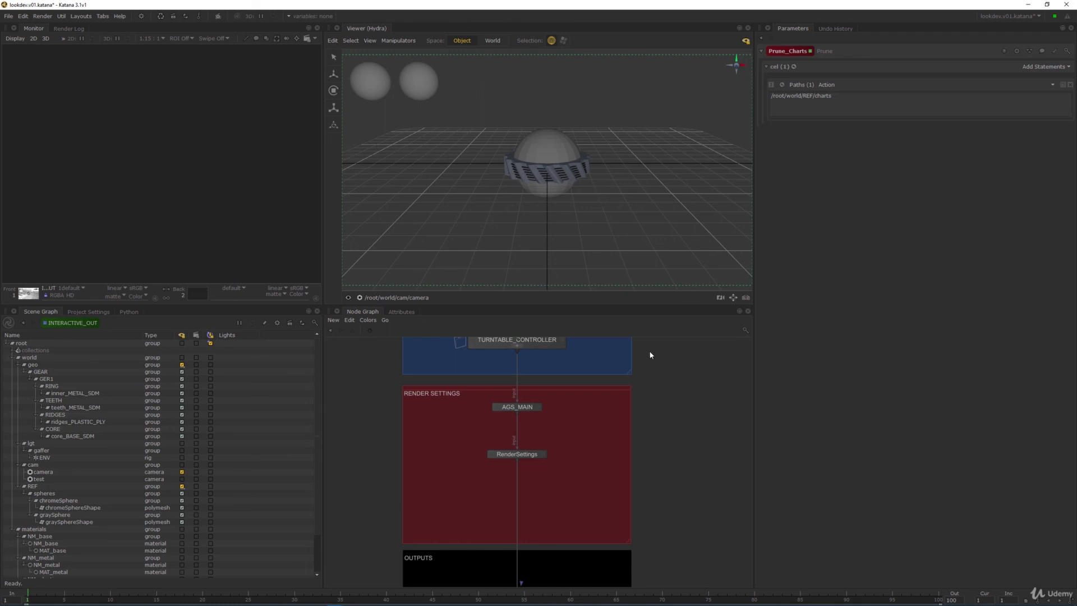
middle_drag(650, 355, 654, 424)
middle_drag(642, 556, 643, 400)
key(ctrl+s)
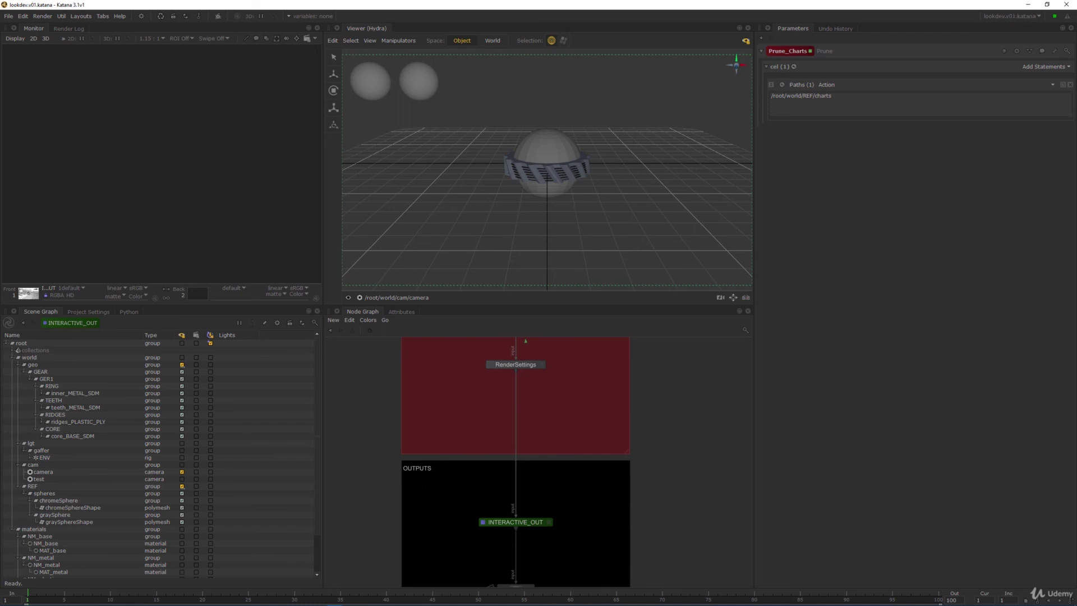
middle_drag(596, 487, 612, 575)
middle_drag(595, 388, 596, 560)
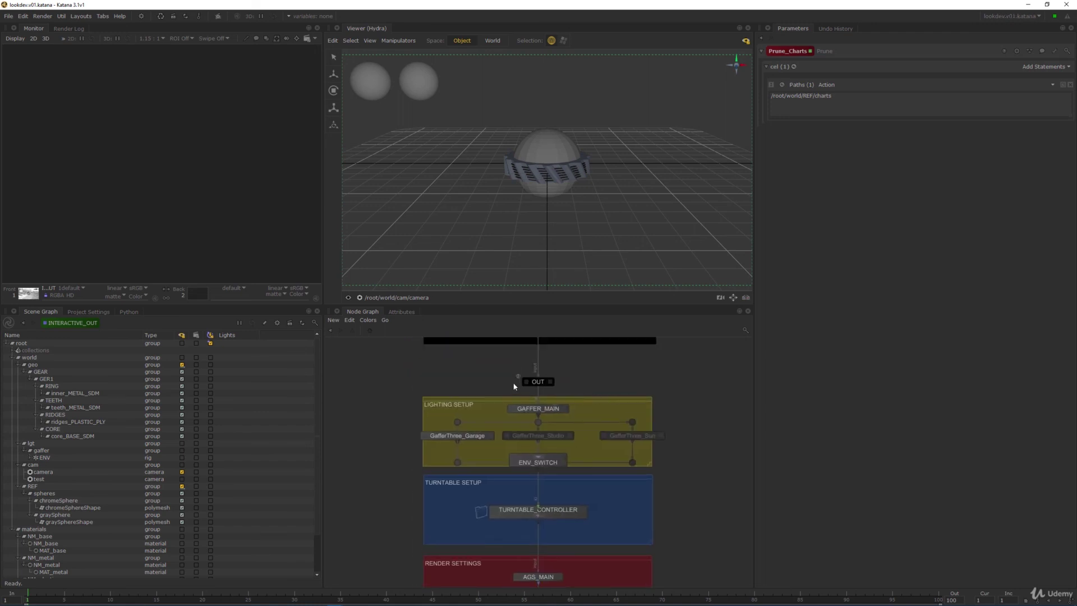
drag(396, 380, 722, 469)
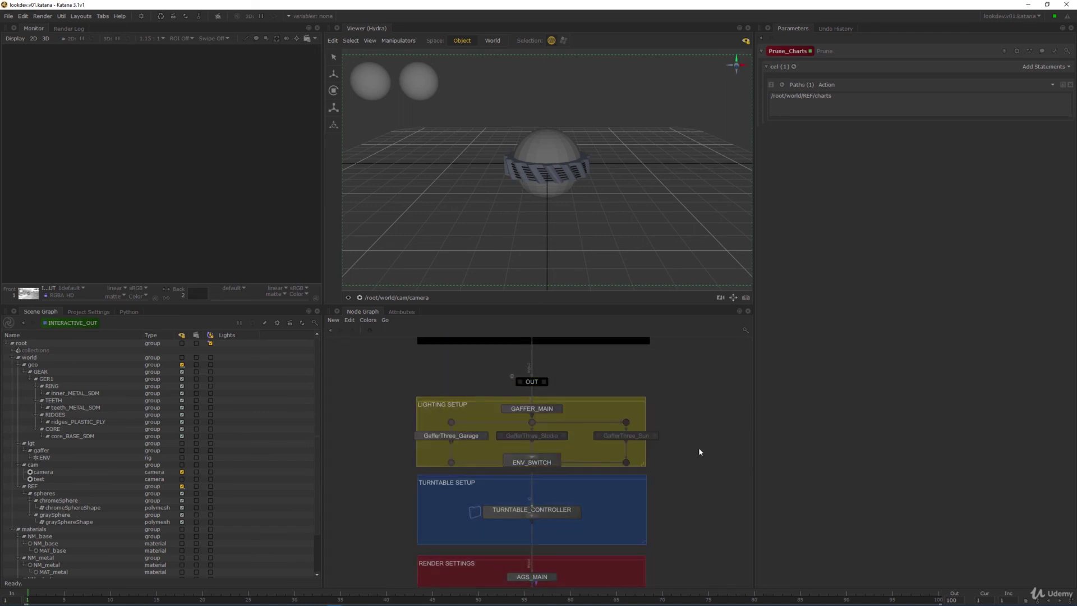